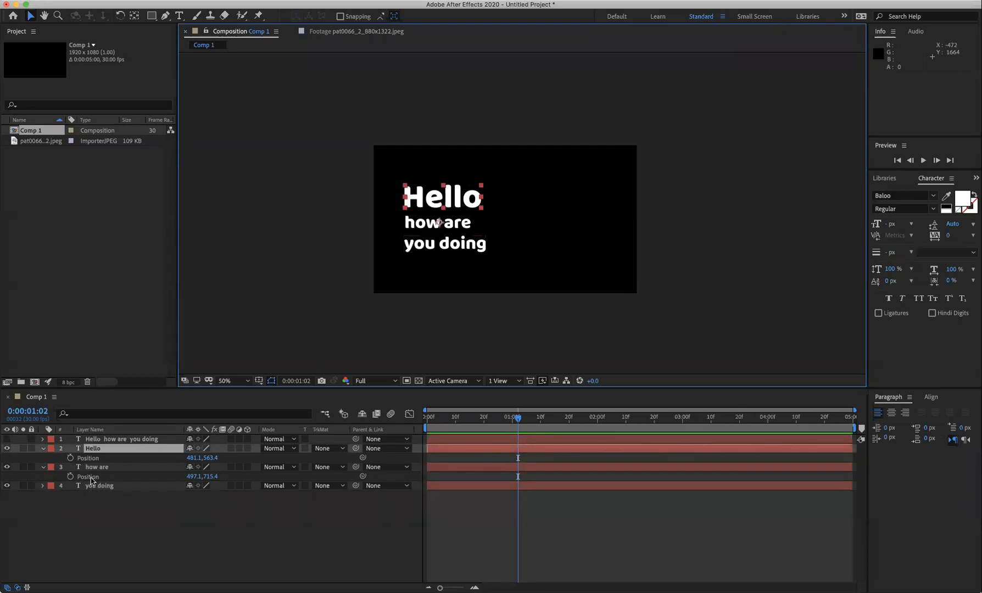
Expand the Hello layer's Transform group and examine its Position, Scale, Rotation and Opacity properties.
{"action": "left_click", "coordinate": [44, 448]}
{"action": "left_click", "coordinate": [44, 448]}
{"action": "left_click", "coordinate": [52, 468]}
{"action": "left_click", "coordinate": [52, 468]}
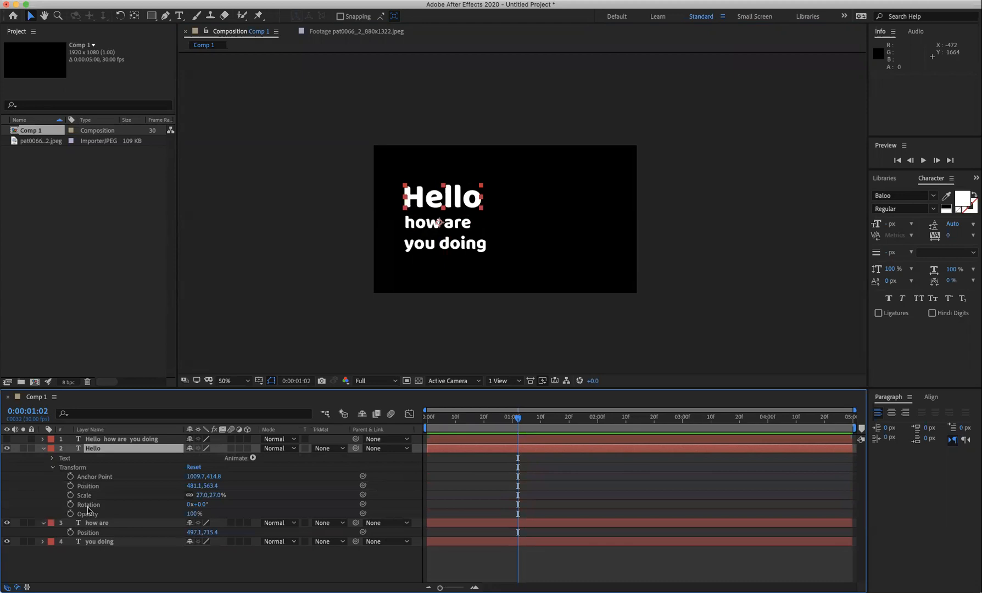
{"action": "left_click", "coordinate": [92, 487]}
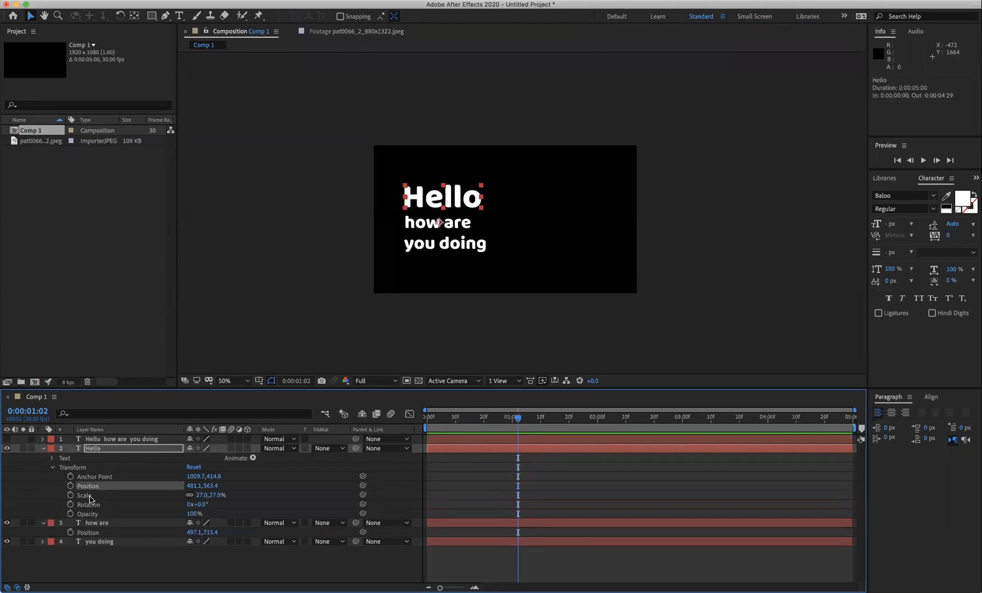
{"action": "left_click", "coordinate": [90, 496]}
{"action": "left_click", "coordinate": [91, 487]}
{"action": "left_click", "coordinate": [90, 495]}
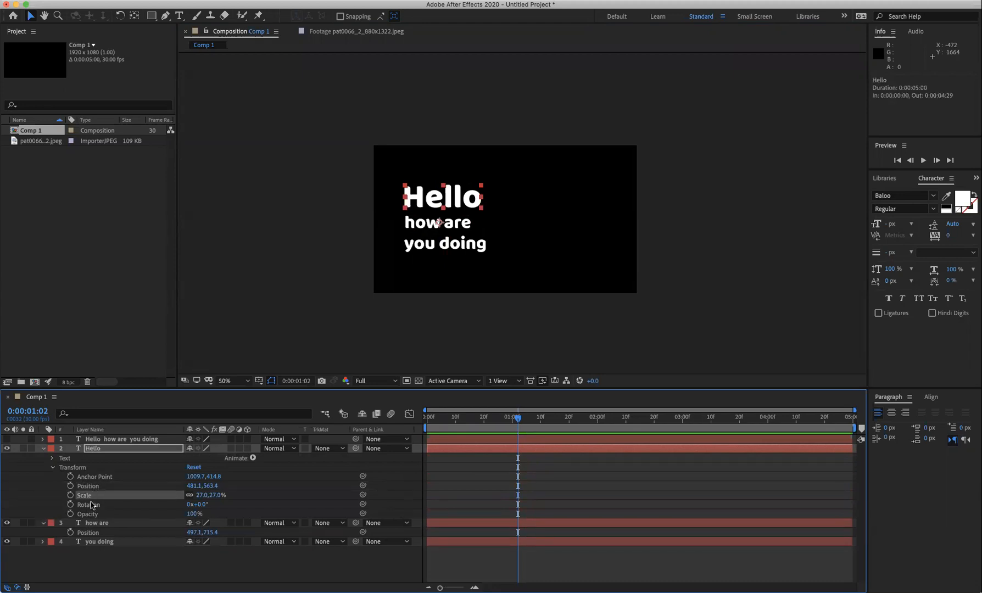
{"action": "left_click", "coordinate": [92, 505]}
{"action": "left_click", "coordinate": [91, 513]}
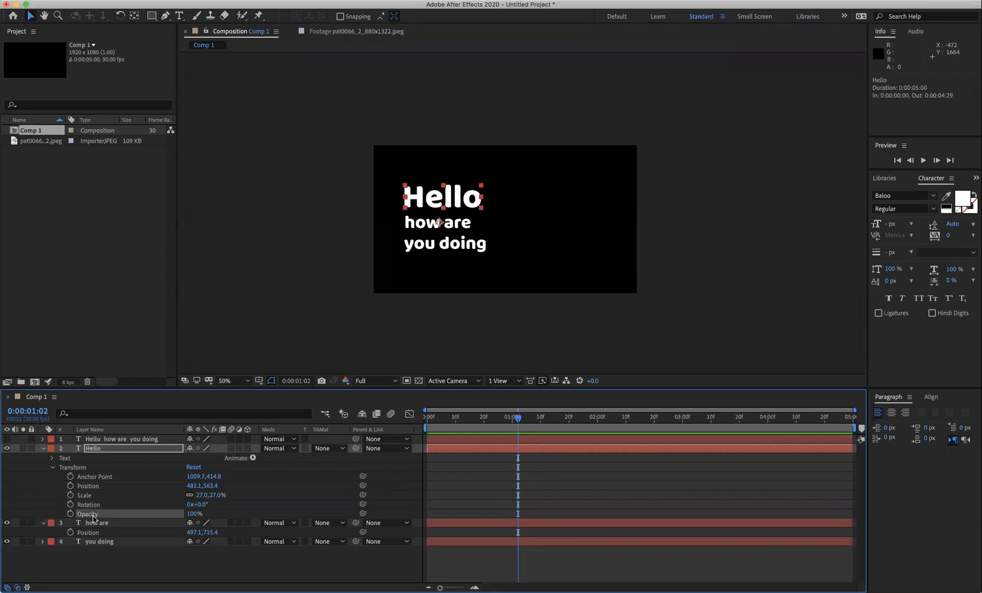
Show only the Position property of the Hello layer and expand the full Transform group of the "how are" layer.
{"action": "left_click", "coordinate": [107, 450]}
{"action": "key", "text": "p"}
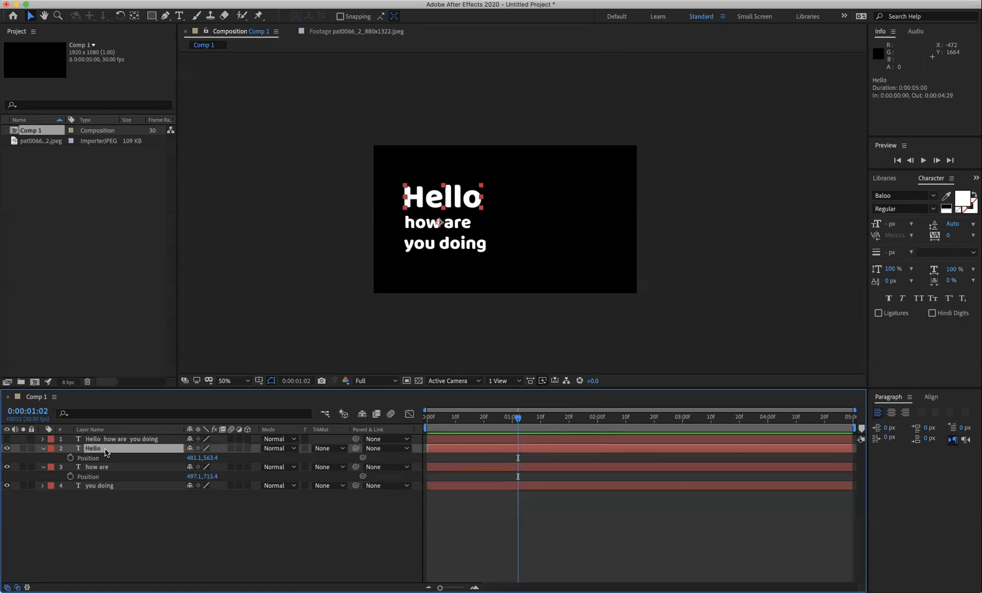
{"action": "left_click", "coordinate": [43, 467]}
{"action": "left_click", "coordinate": [52, 486]}
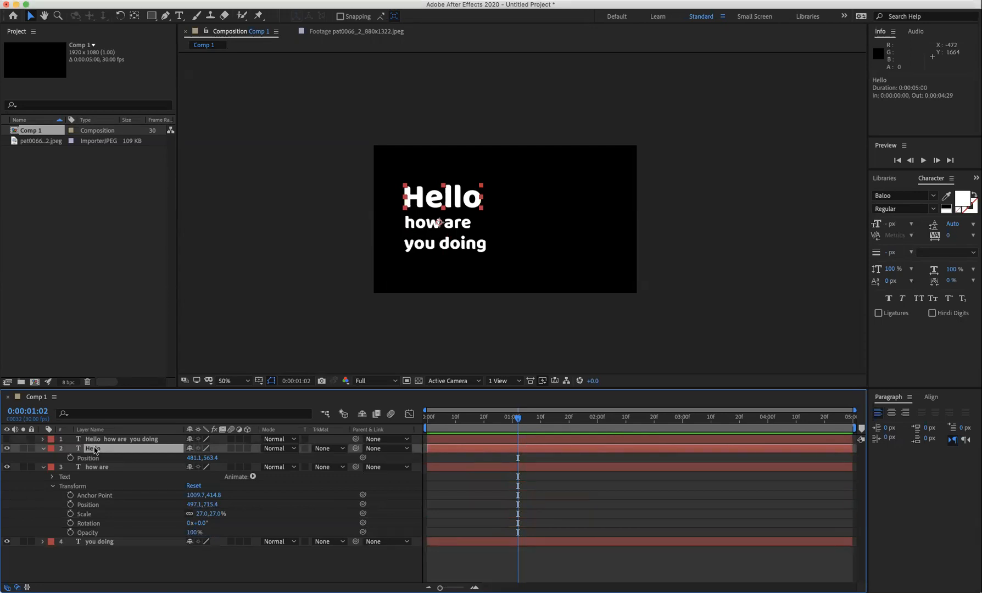
Display the Hello layer's Scale, Rotation, Opacity and Anchor Point one at a time, ending on Position.
{"action": "key", "text": "s"}
{"action": "key", "text": "r"}
{"action": "key", "text": "t"}
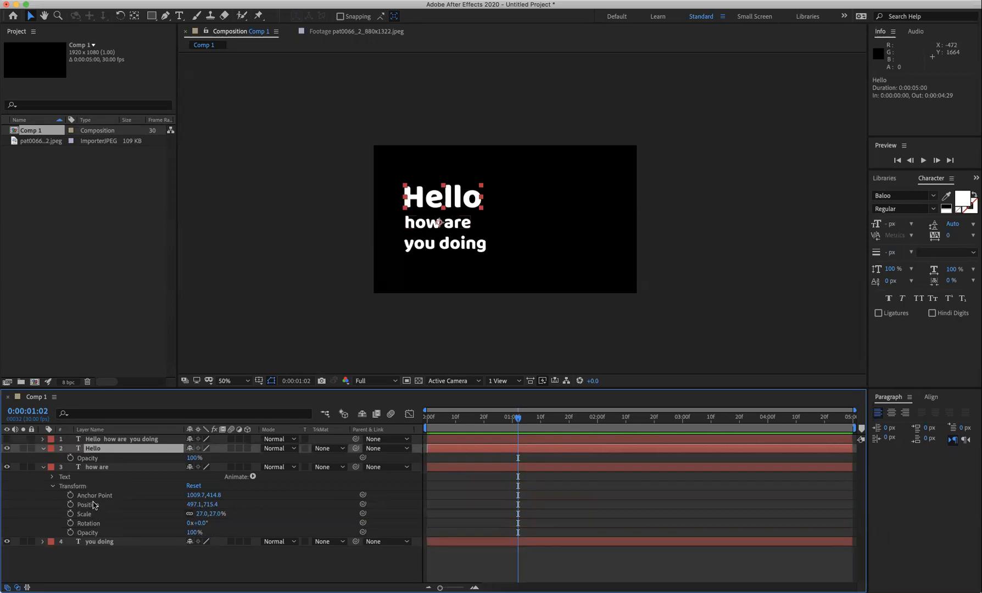
{"action": "key", "text": "a"}
{"action": "key", "text": "p"}
Keyframe Hello's Position at 0:00:01:02, and at 0:00:00:00 move the text straight up out of the frame to about 481.1, -28.6.
{"action": "left_click", "coordinate": [71, 458]}
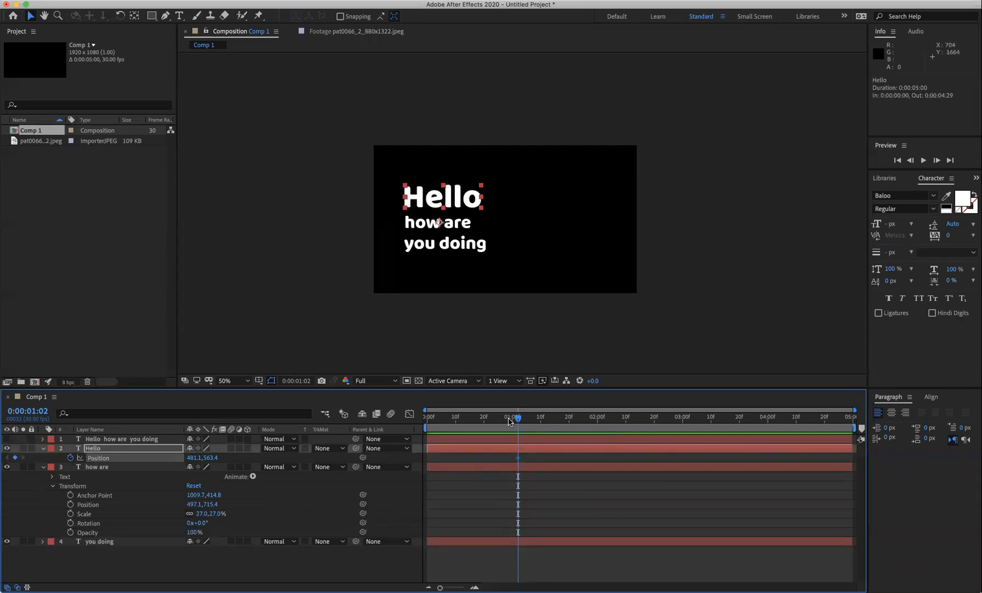
{"action": "left_click_drag", "start_coordinate": [519, 421], "coordinate": [407, 416]}
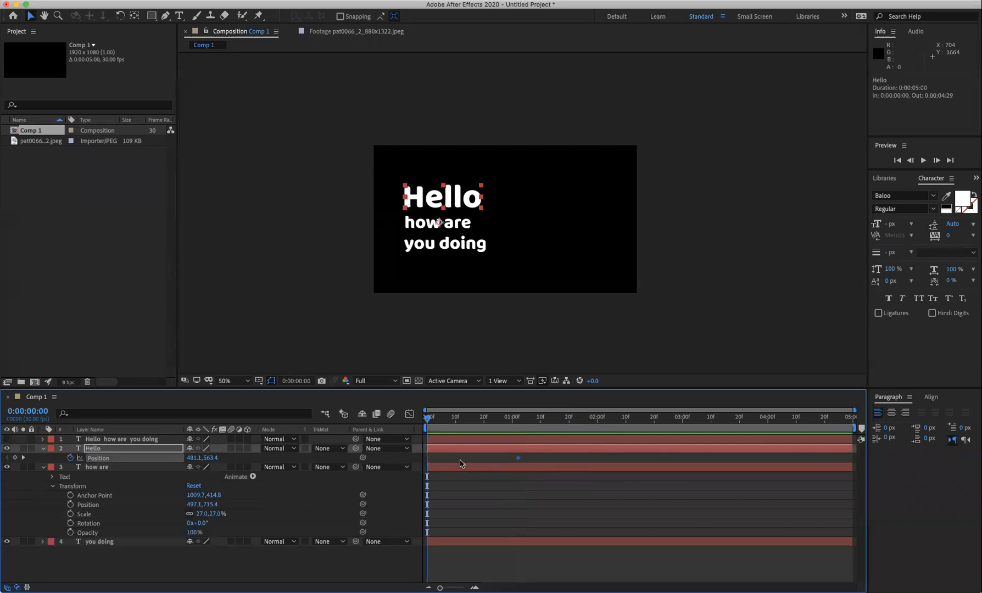
{"action": "left_click_drag", "start_coordinate": [441, 204], "coordinate": [441, 122]}
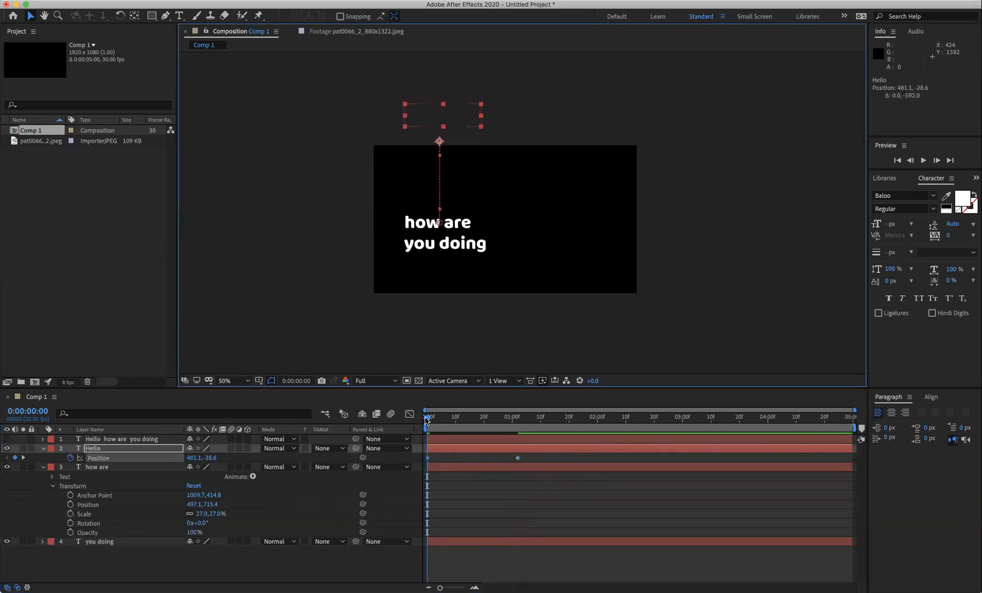
Speed up Hello's entrance by moving its ending Position keyframe to 0:00:00:16.
{"action": "mouse_move", "coordinate": [426, 420]}
{"action": "left_mouse_down"}
{"action": "mouse_move", "coordinate": [536, 431]}
{"action": "mouse_move", "coordinate": [440, 431]}
{"action": "left_mouse_up"}
{"action": "left_click_drag", "start_coordinate": [517, 457], "coordinate": [473, 458]}
{"action": "left_click_drag", "start_coordinate": [442, 424], "coordinate": [428, 459]}
Apply Easy Ease to both Position keyframes of the Hello layer.
{"action": "right_click", "coordinate": [428, 459]}
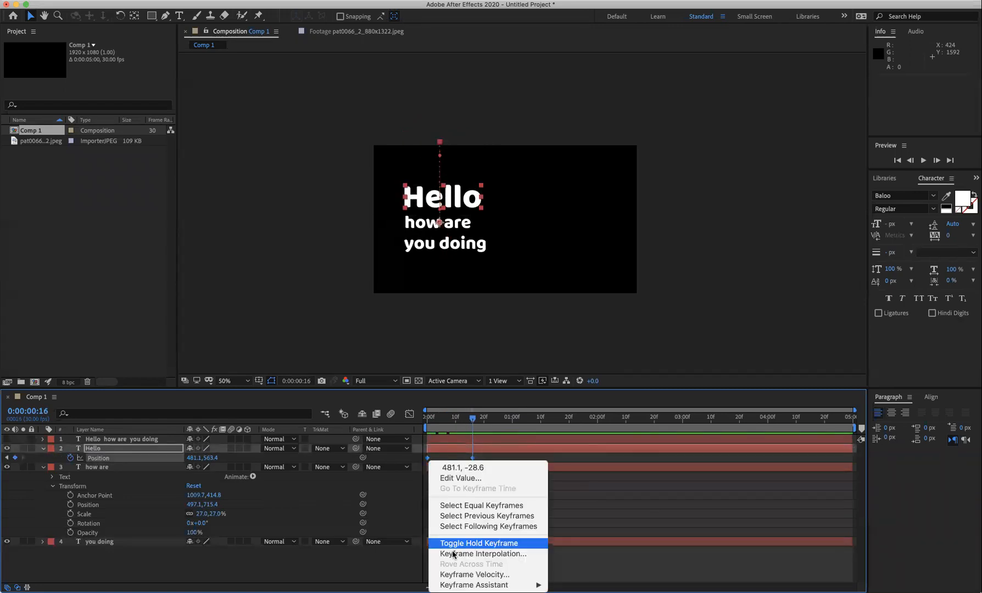
{"action": "mouse_move", "coordinate": [494, 584]}
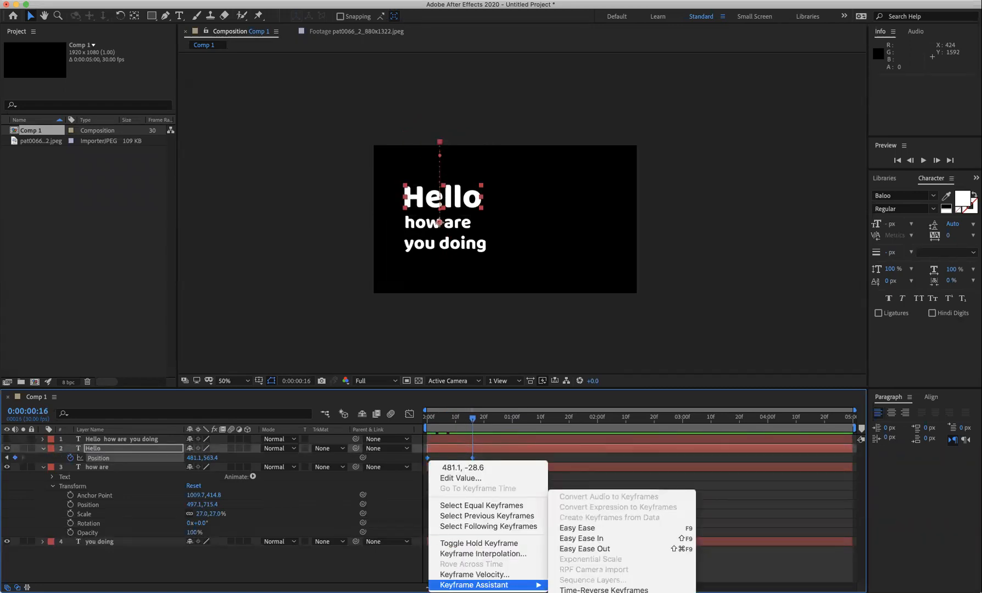
{"action": "left_click", "coordinate": [575, 538]}
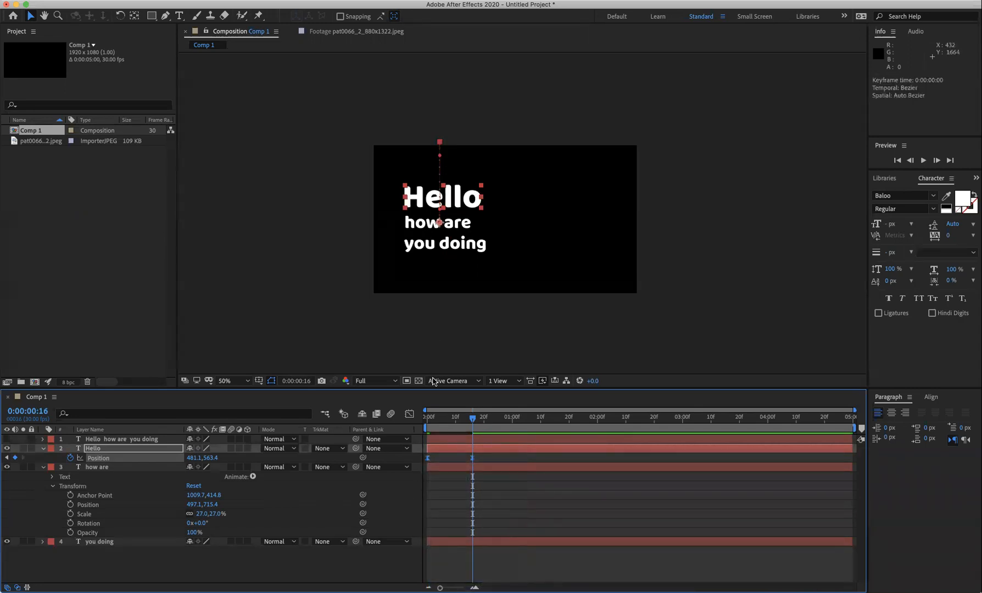
Preview the Hello drop-in animation from the start of the composition.
{"action": "left_click_drag", "start_coordinate": [447, 424], "coordinate": [427, 424]}
{"action": "key", "text": "space"}
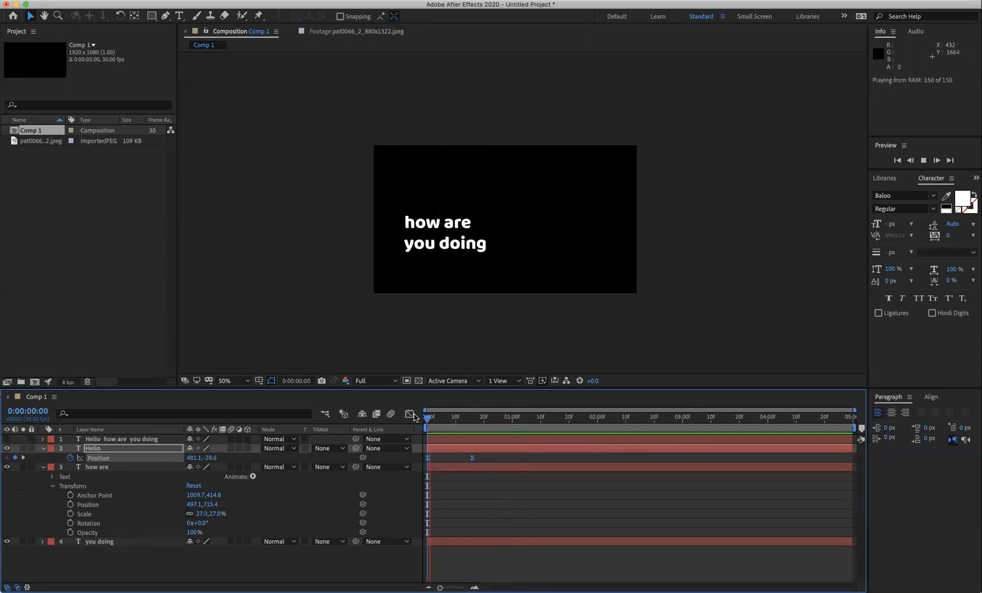
{"action": "key", "text": "space"}
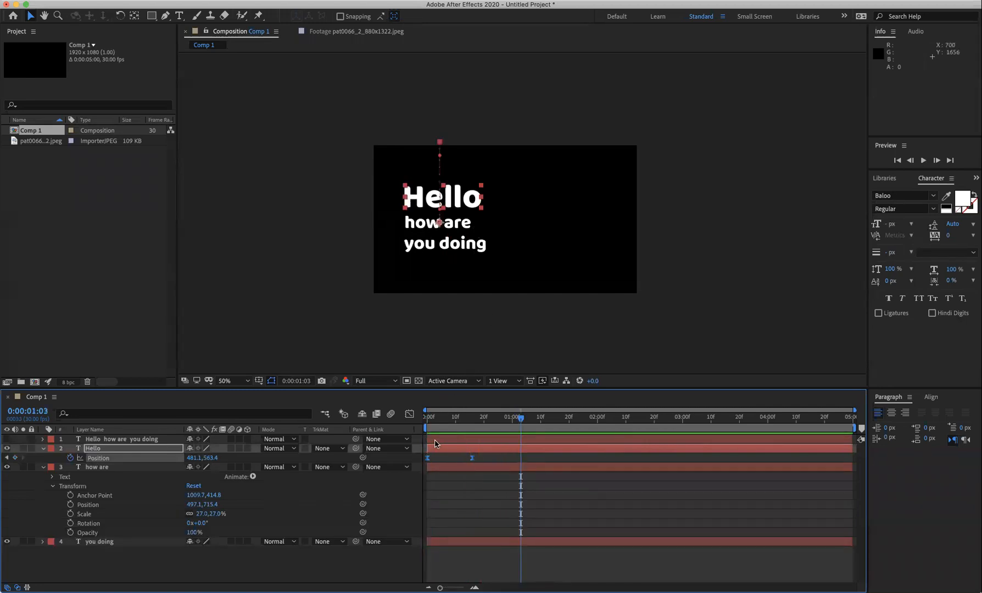
Keyframe the "how are" layer's Position at 0:00:00:23, and at 0:00:00:10 move it left out of the frame to about -350.9, 715.4.
{"action": "left_click_drag", "start_coordinate": [449, 424], "coordinate": [492, 425]}
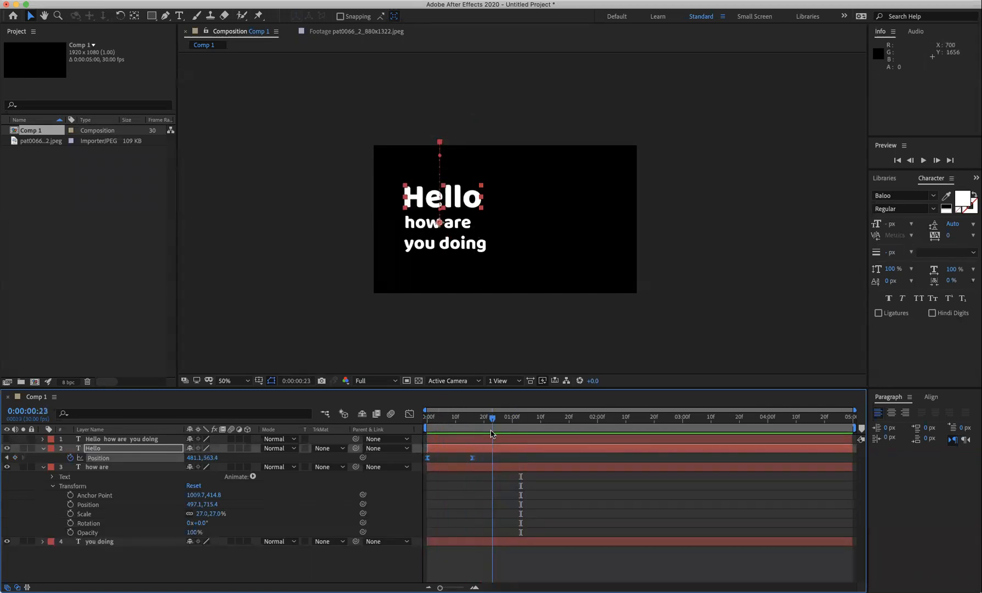
{"action": "left_click", "coordinate": [112, 471]}
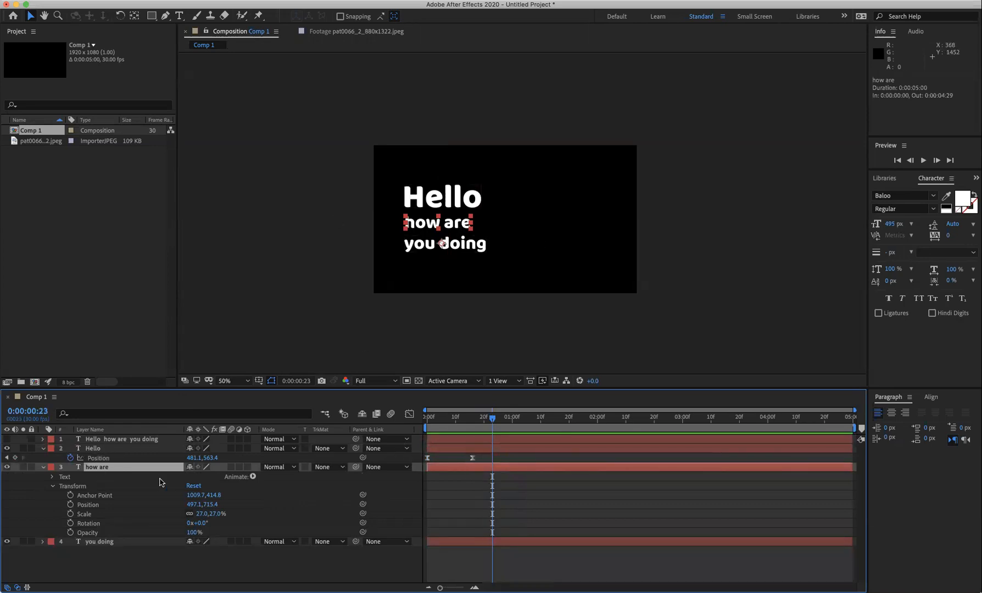
{"action": "left_click", "coordinate": [70, 504]}
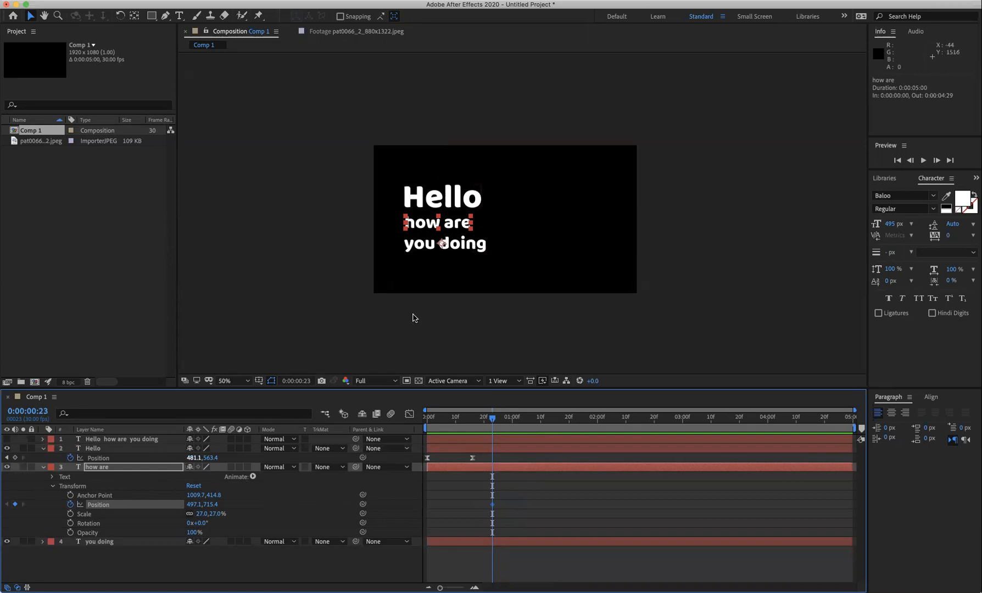
{"action": "left_click_drag", "start_coordinate": [448, 219], "coordinate": [371, 223]}
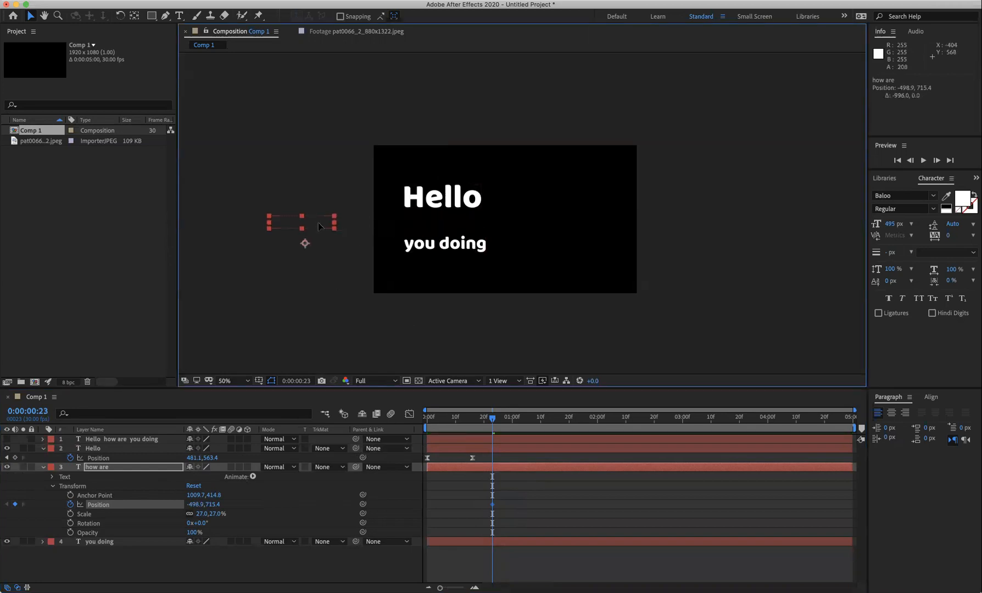
{"action": "key", "text": "super+z"}
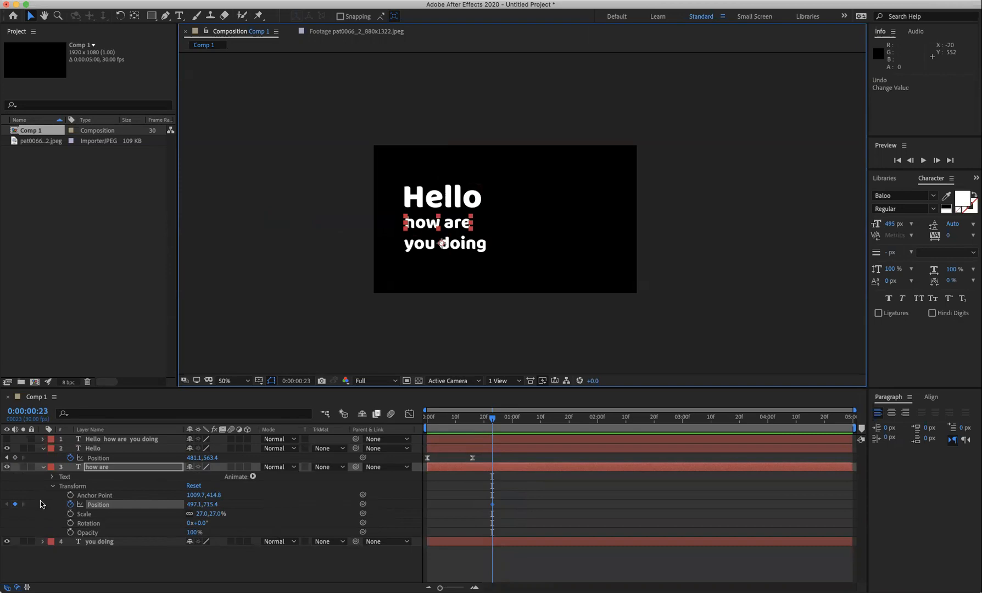
{"action": "left_click_drag", "start_coordinate": [492, 418], "coordinate": [455, 419]}
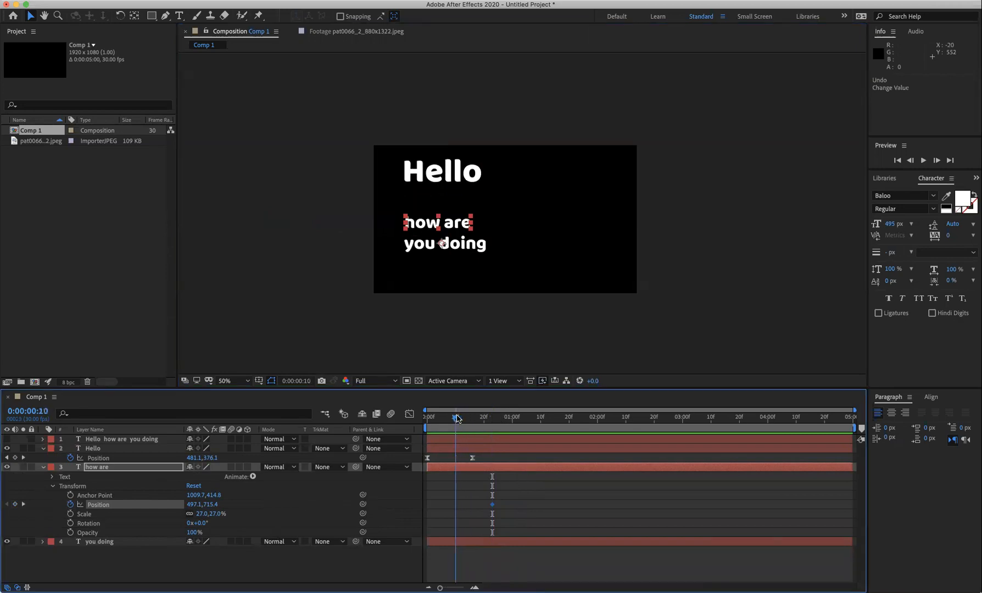
{"action": "left_click_drag", "start_coordinate": [459, 219], "coordinate": [343, 218]}
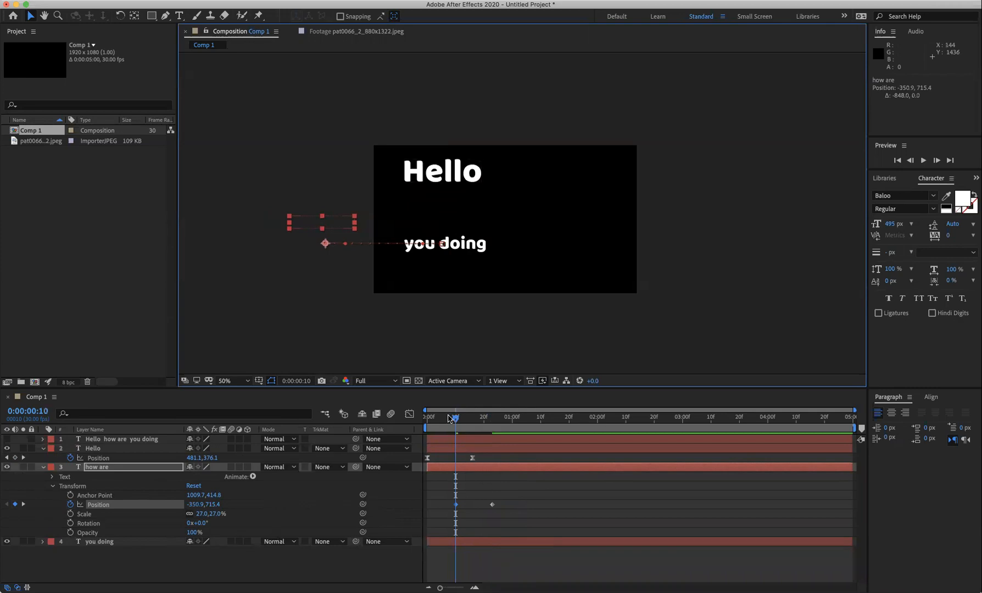
Preview the "how are" slide-in animation up to 0:00:01:05 and collapse that layer's properties.
{"action": "key", "text": "space"}
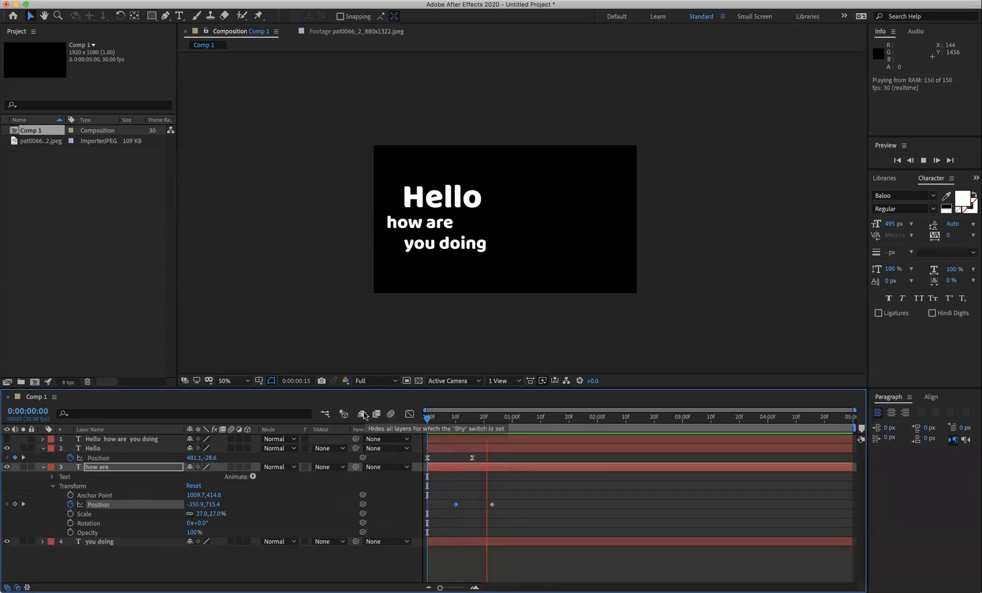
{"action": "left_click_drag", "start_coordinate": [480, 427], "coordinate": [526, 428]}
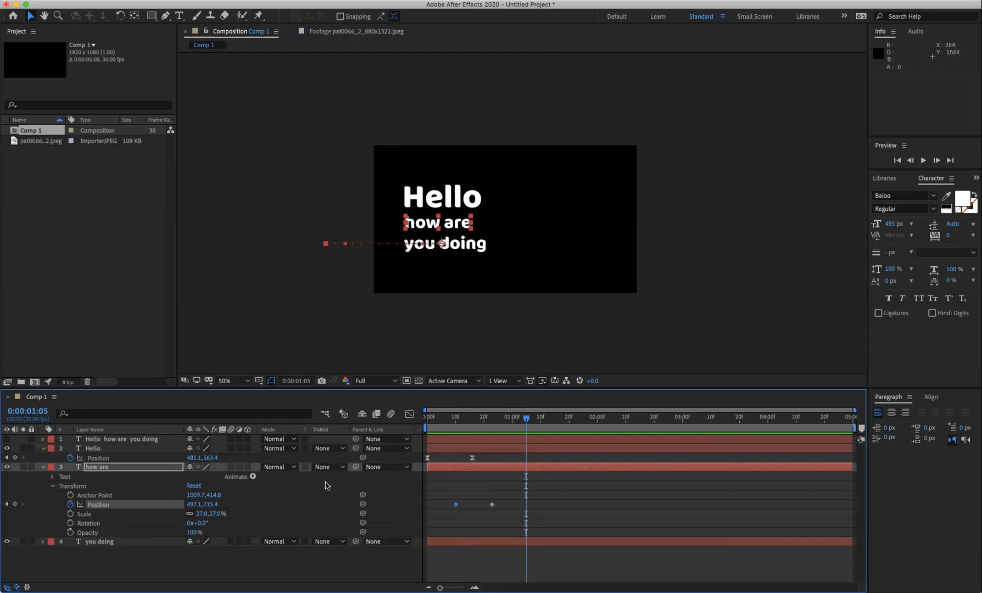
{"action": "left_click", "coordinate": [43, 467]}
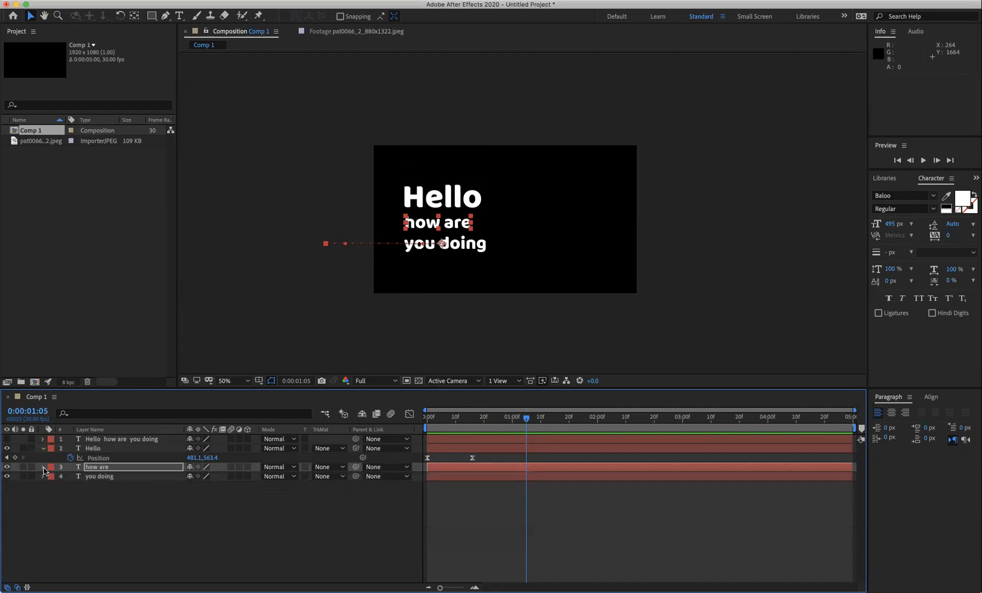
Hide the separate Hello, "how are" and "you doing" layers and show the combined "Hello how are you doing" layer.
{"action": "left_click", "coordinate": [418, 279]}
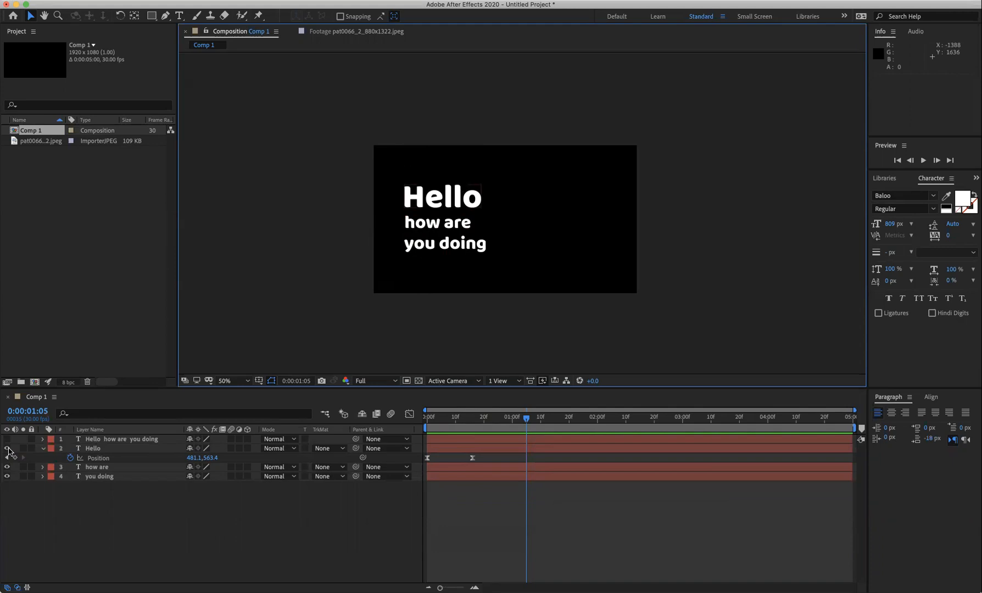
{"action": "left_click_drag", "start_coordinate": [8, 449], "coordinate": [8, 477]}
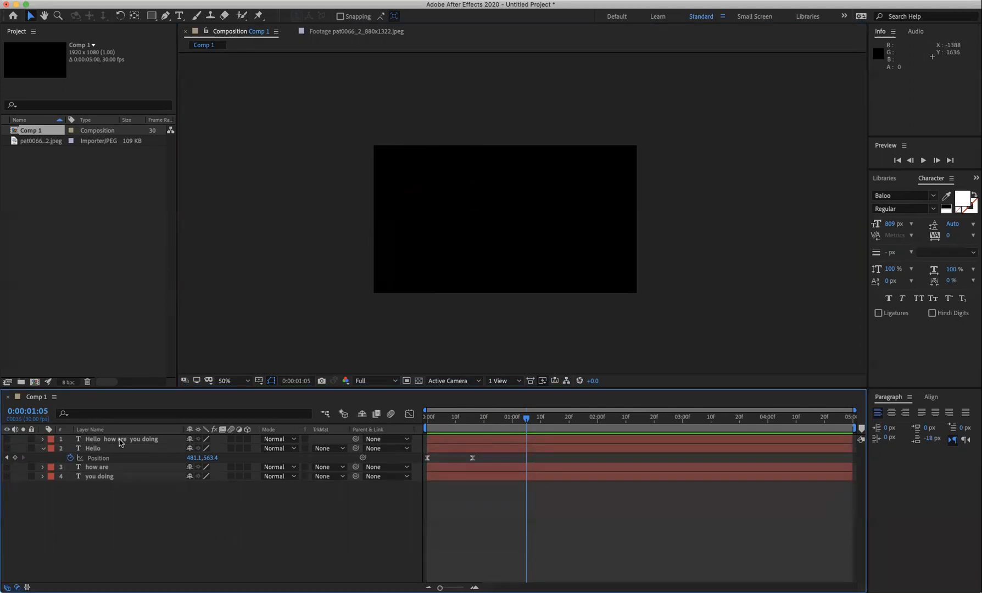
{"action": "left_click", "coordinate": [7, 439]}
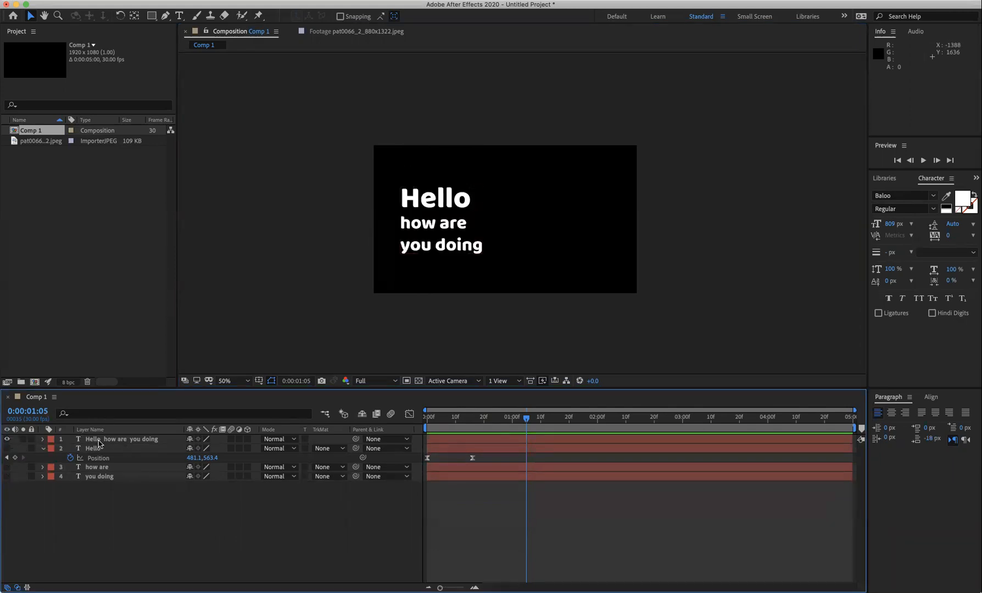
Add a Position text animator to the combined "Hello how are you doing" layer.
{"action": "left_click", "coordinate": [101, 441]}
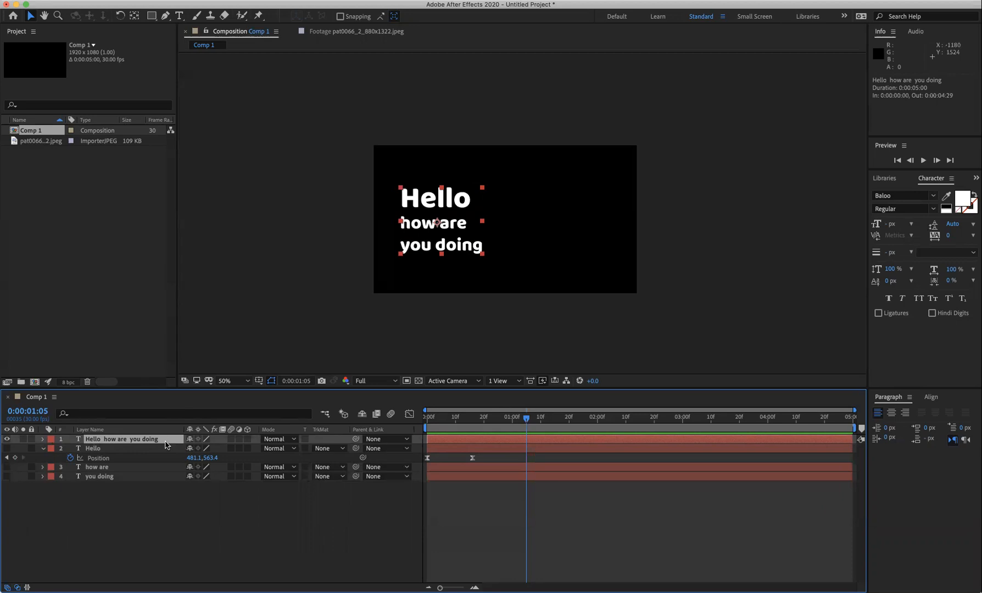
{"action": "left_click", "coordinate": [43, 439]}
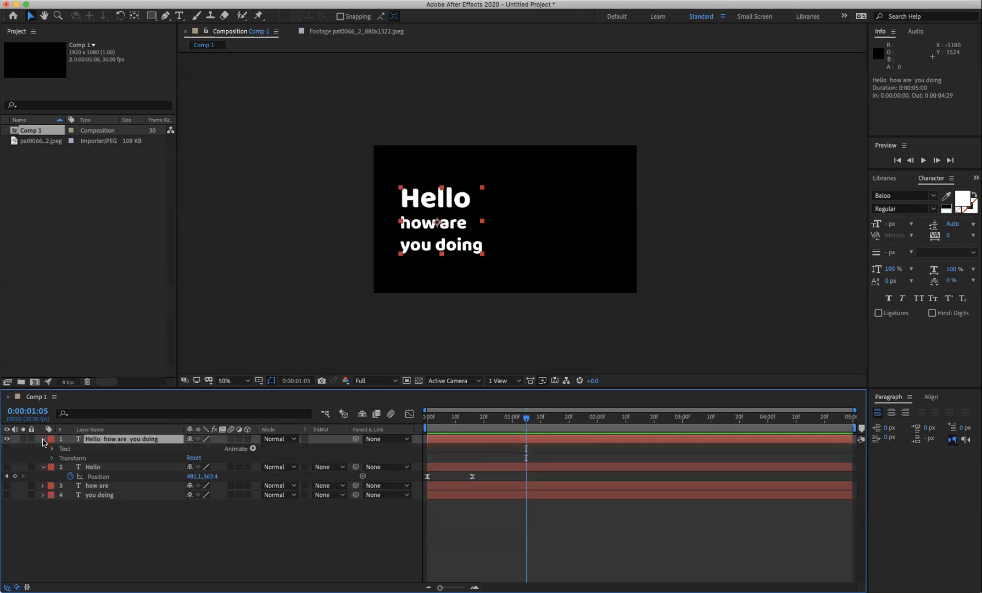
{"action": "left_click", "coordinate": [253, 449]}
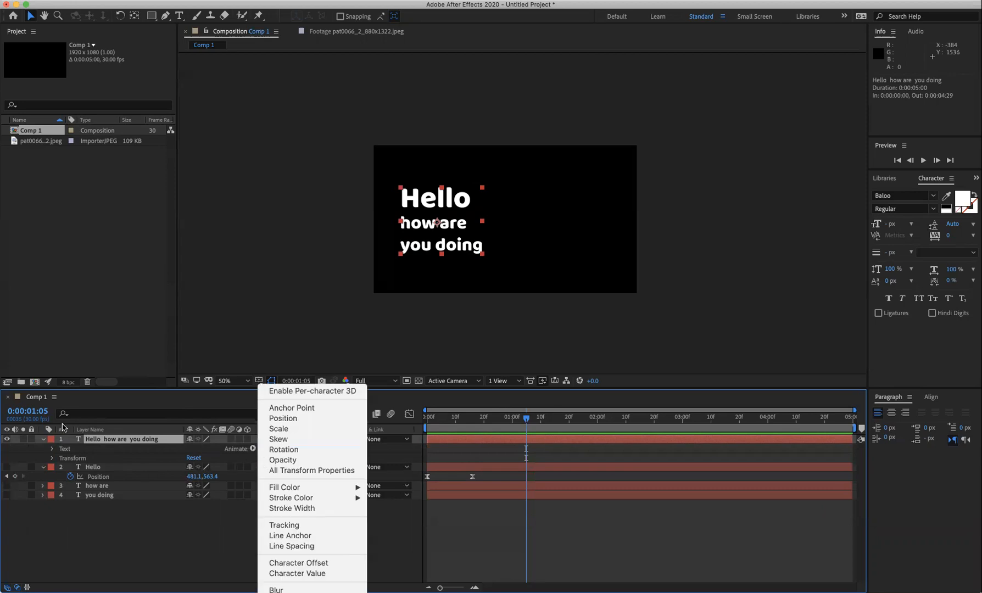
{"action": "left_click", "coordinate": [41, 441]}
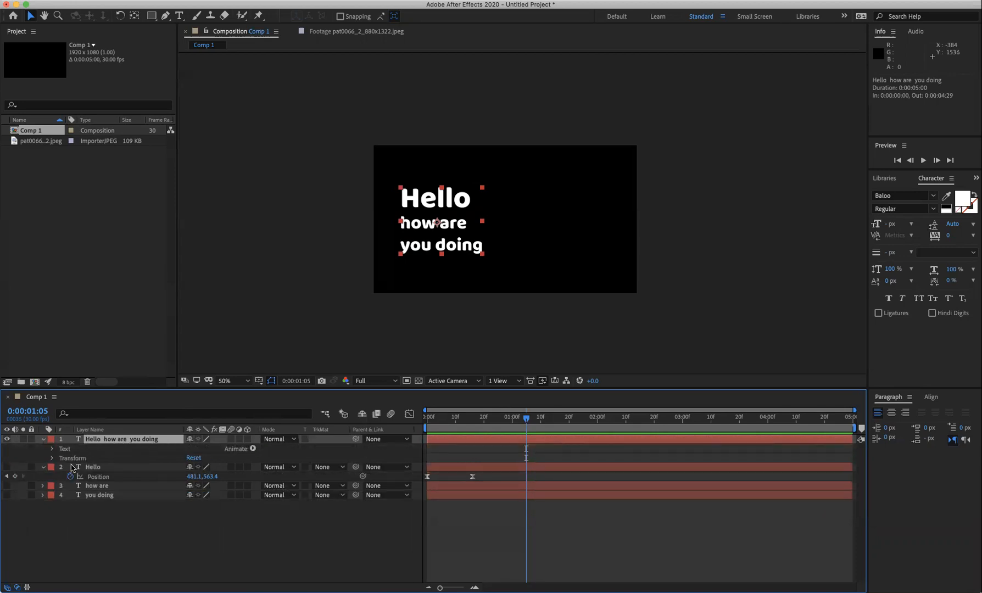
{"action": "left_click", "coordinate": [254, 449]}
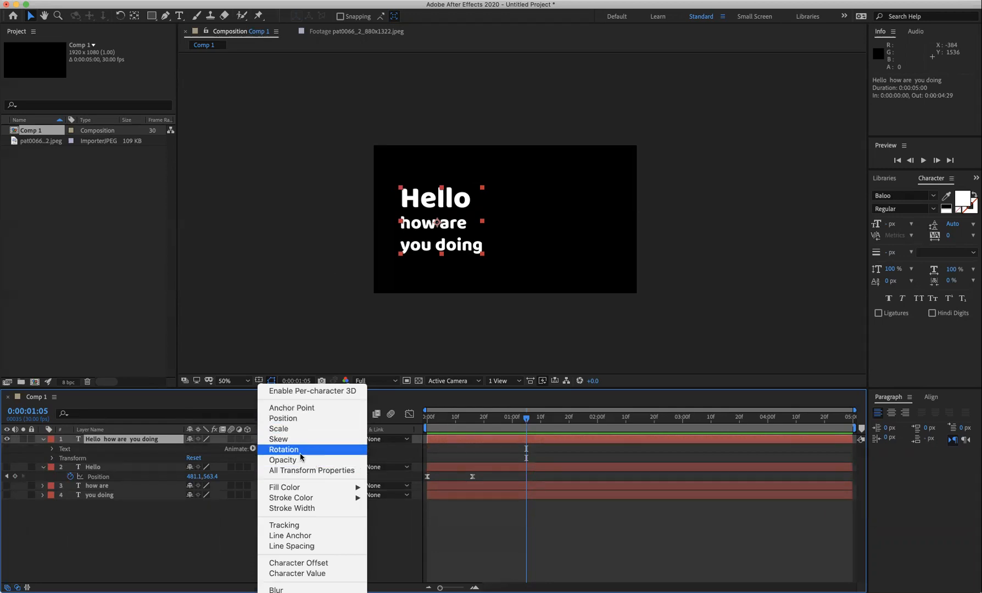
{"action": "left_click", "coordinate": [301, 421]}
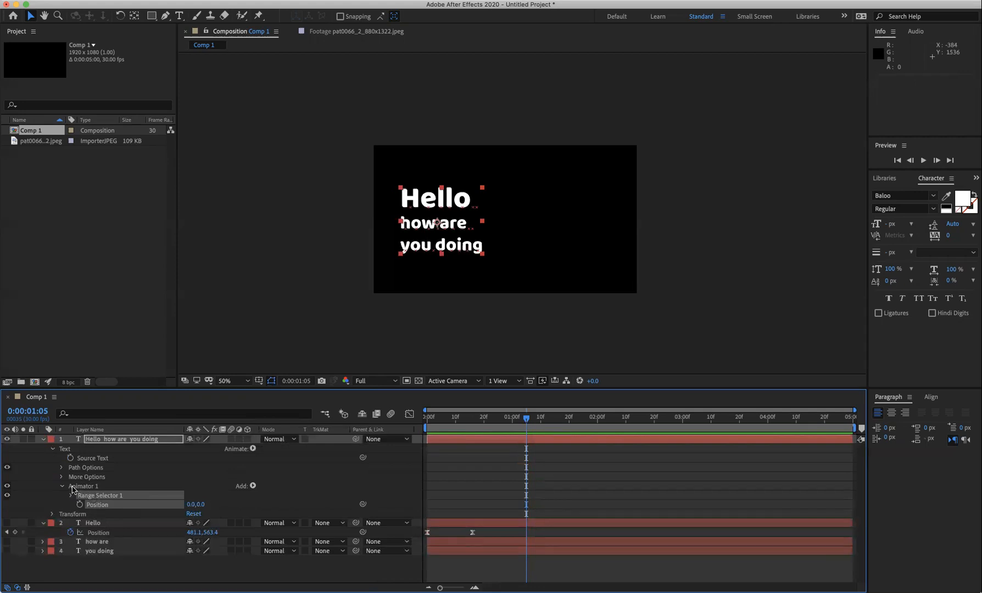
{"action": "left_click", "coordinate": [53, 449]}
{"action": "left_click", "coordinate": [54, 449]}
{"action": "left_click", "coordinate": [253, 457]}
{"action": "left_click", "coordinate": [253, 449]}
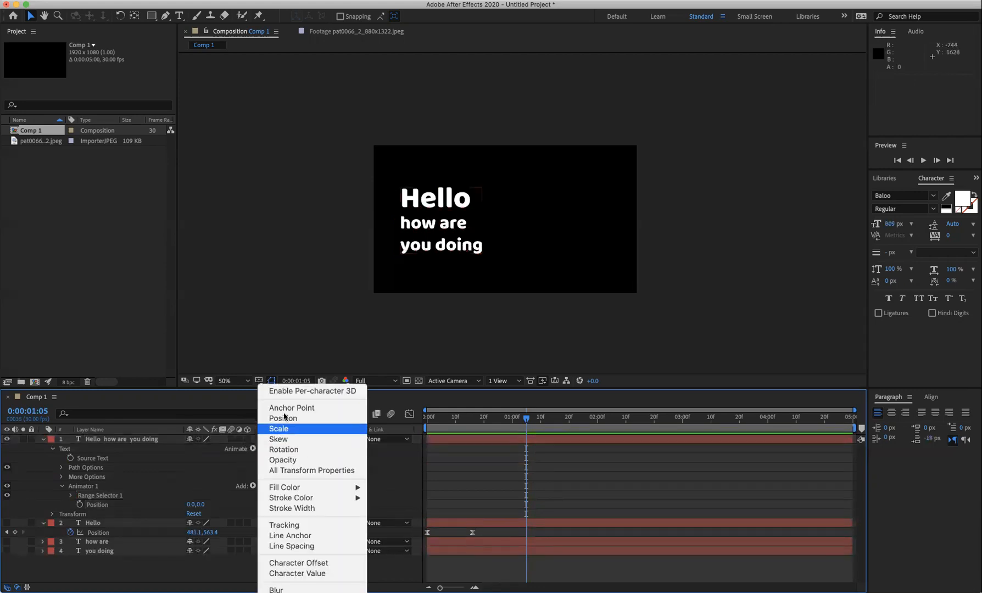
{"action": "left_click", "coordinate": [242, 438]}
{"action": "left_click", "coordinate": [253, 449]}
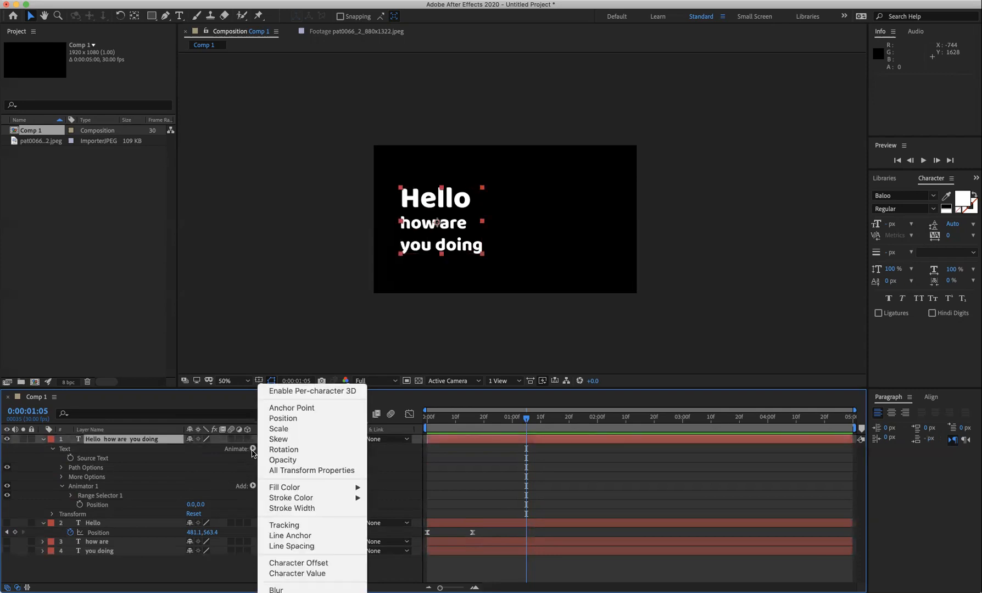
{"action": "left_click", "coordinate": [252, 475]}
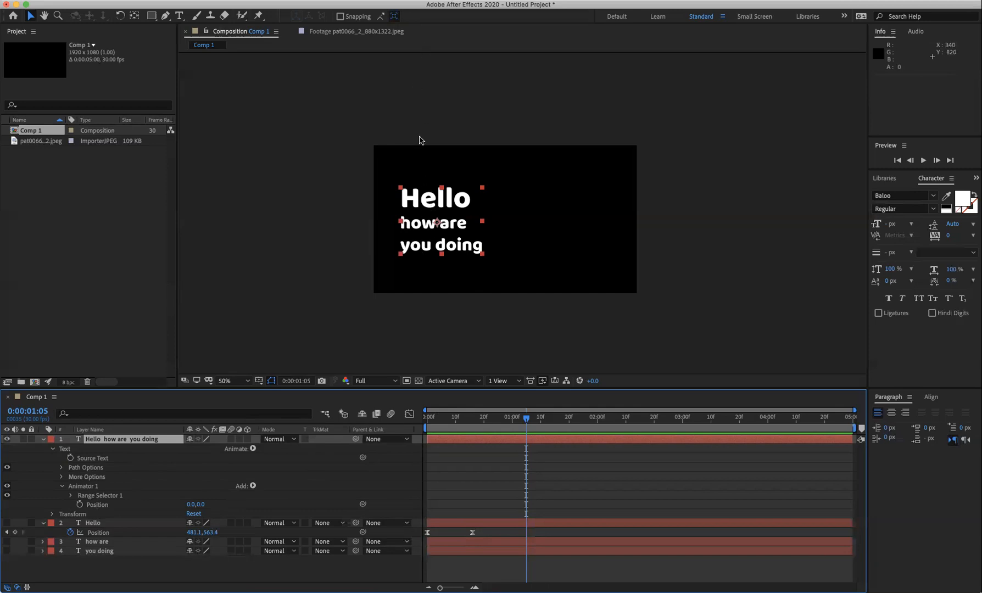
Set Animator 1's Position on the combined "Hello how are you doing" layer to 0.0, -2980.0, moving the text above the frame.
{"action": "left_click", "coordinate": [99, 505]}
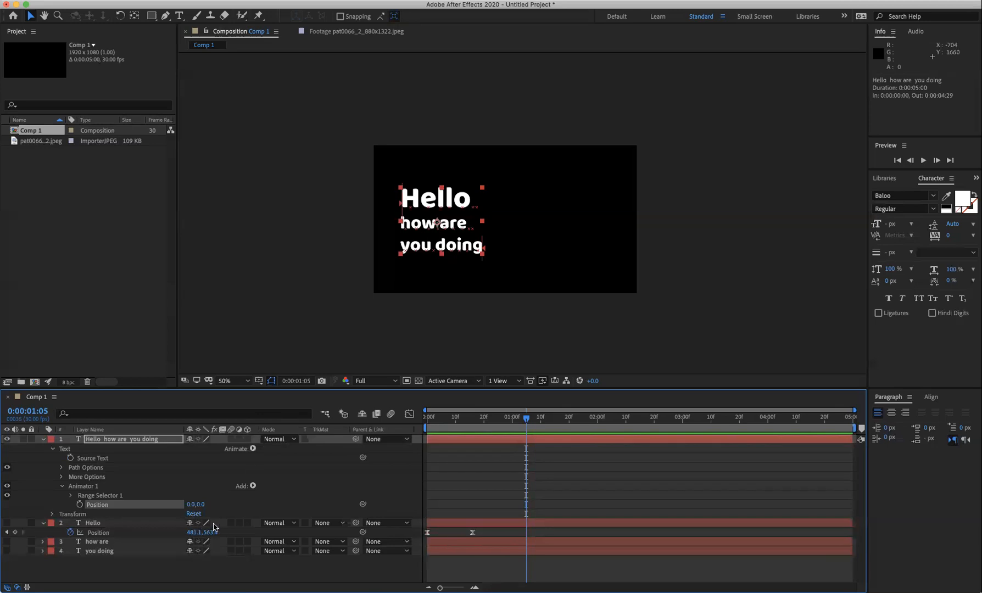
{"action": "left_click_drag", "start_coordinate": [202, 504], "coordinate": [150, 490]}
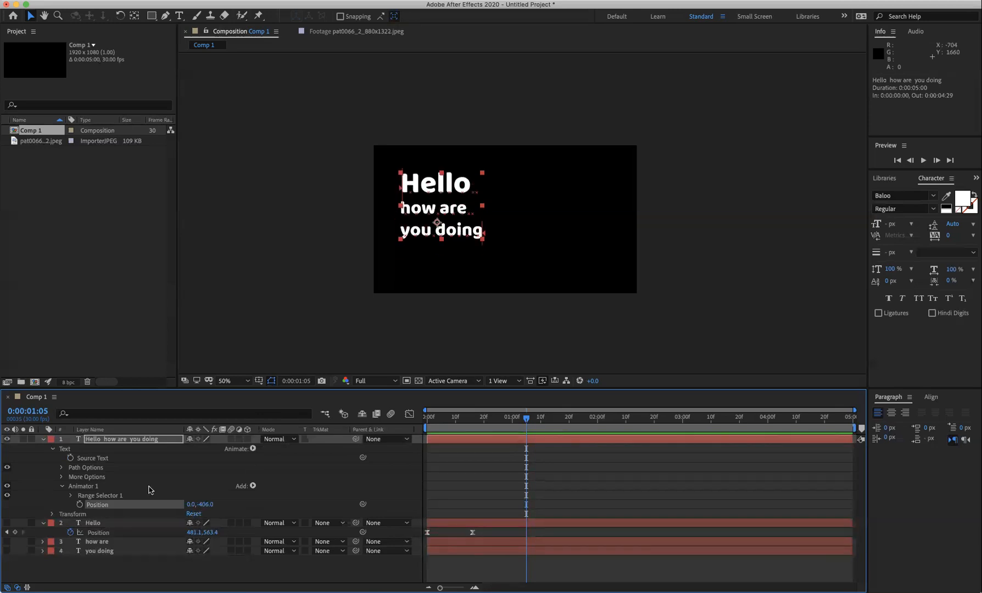
{"action": "left_click_drag", "start_coordinate": [206, 504], "coordinate": [110, 504]}
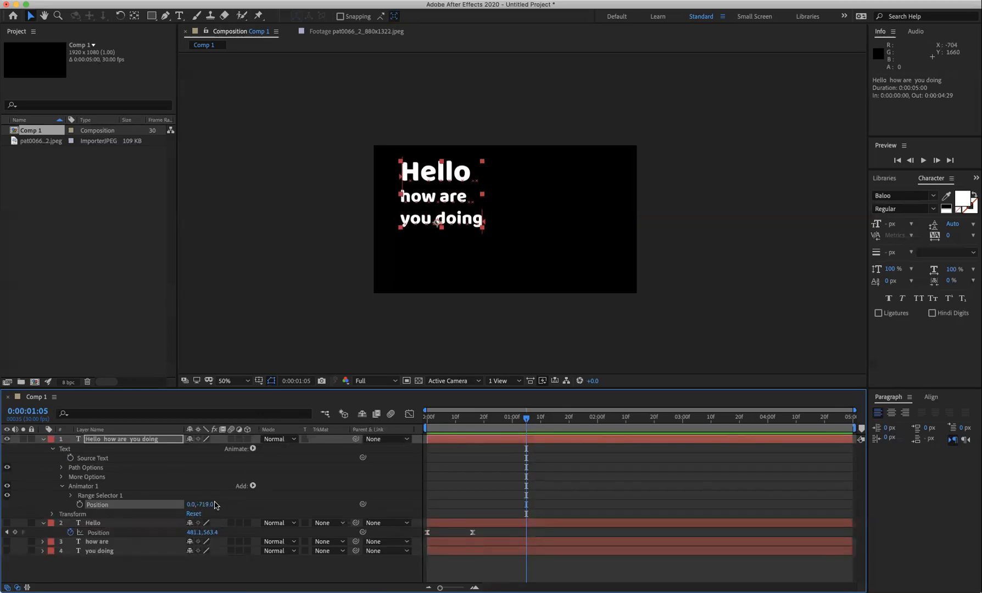
{"action": "left_click_drag", "start_coordinate": [205, 504], "coordinate": [138, 504]}
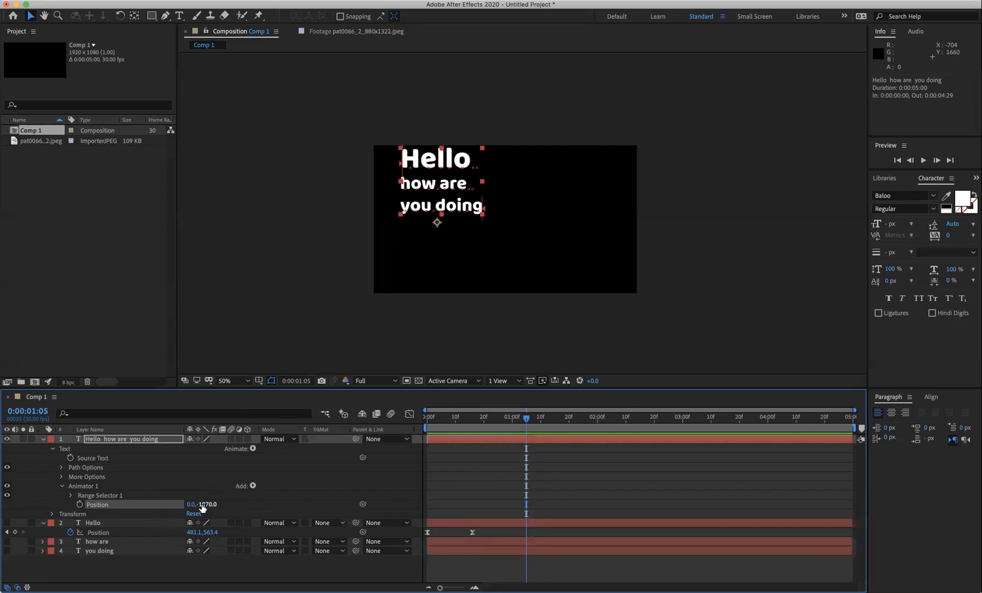
{"action": "left_click_drag", "start_coordinate": [223, 505], "coordinate": [99, 508]}
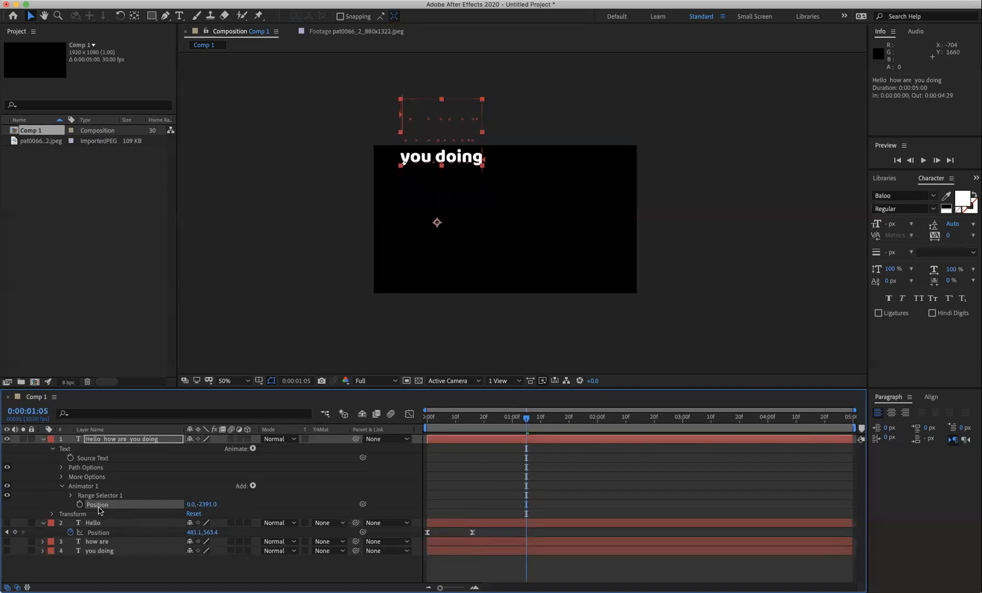
{"action": "left_click_drag", "start_coordinate": [197, 506], "coordinate": [125, 512]}
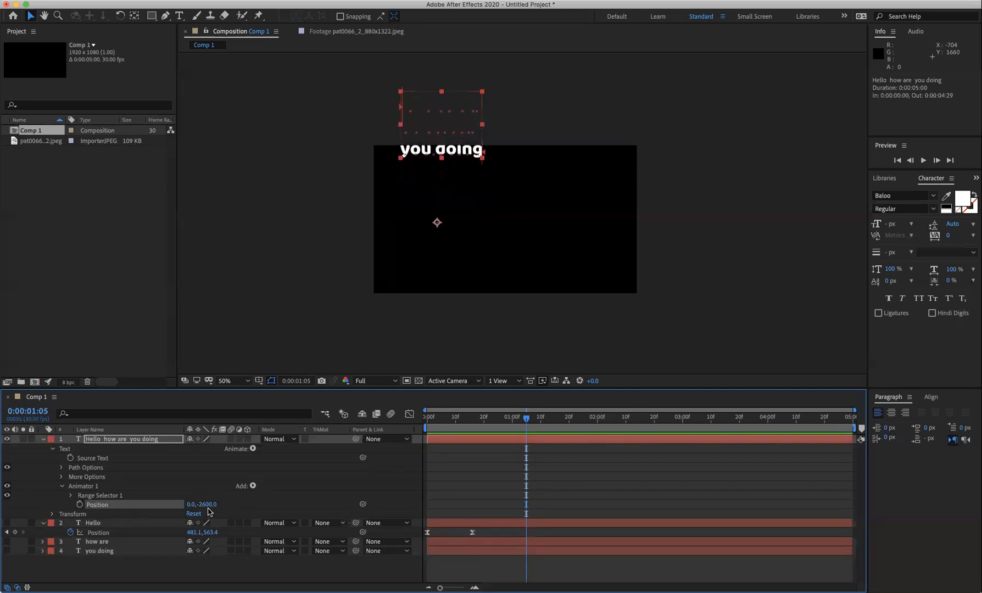
{"action": "left_click_drag", "start_coordinate": [203, 504], "coordinate": [109, 506]}
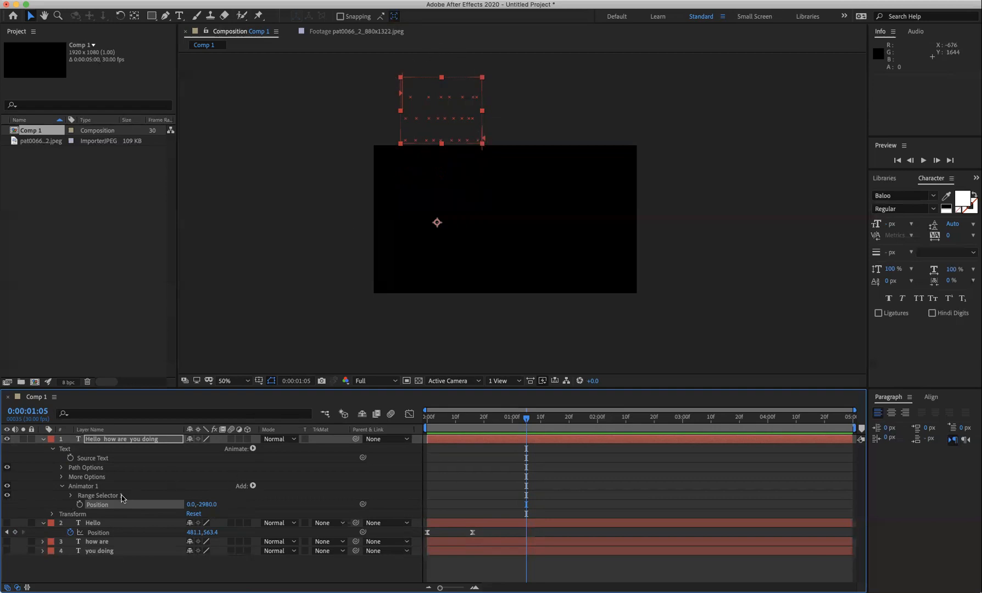
Expand Range Selector 1 of Animator 1 and set its Start to 100%.
{"action": "left_click", "coordinate": [72, 496]}
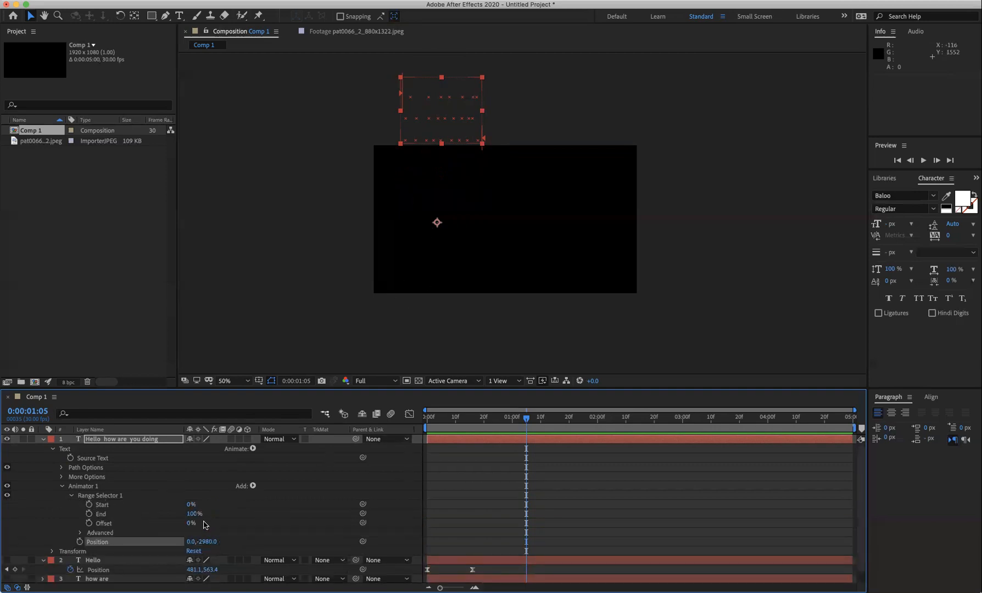
{"action": "left_click", "coordinate": [75, 500]}
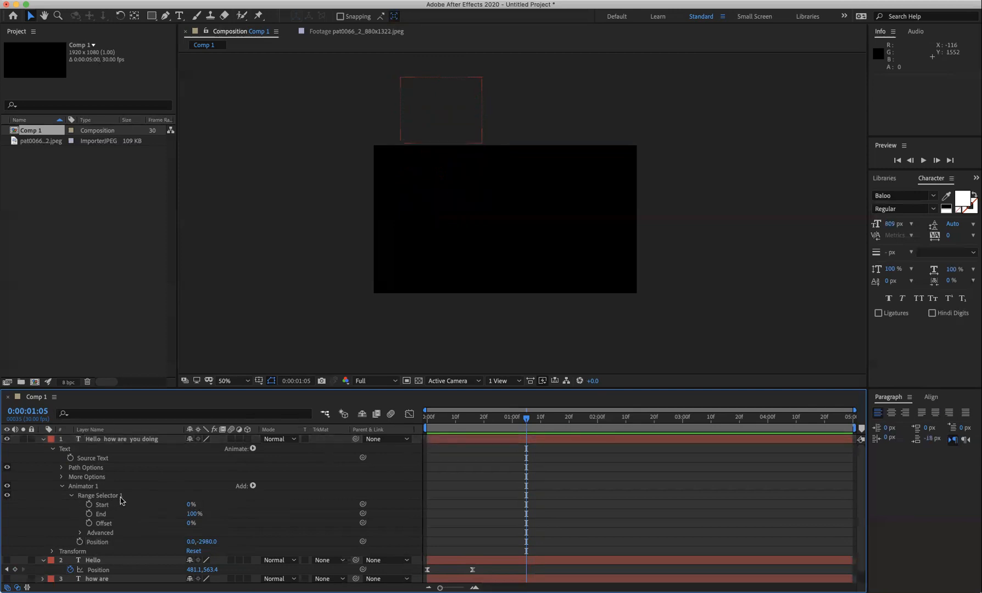
{"action": "left_click_drag", "start_coordinate": [187, 504], "coordinate": [112, 527]}
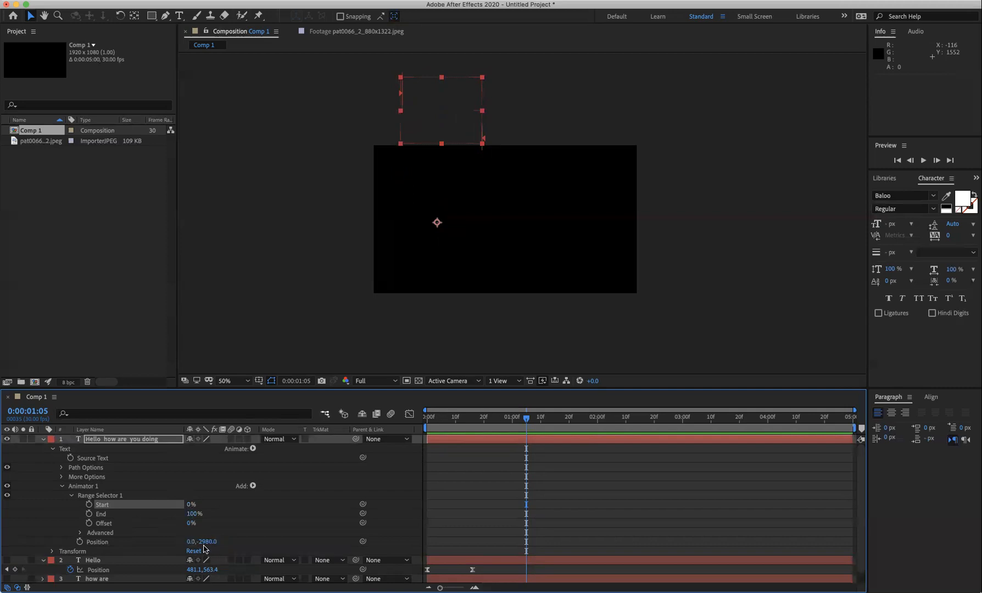
{"action": "left_click_drag", "start_coordinate": [190, 504], "coordinate": [220, 509]}
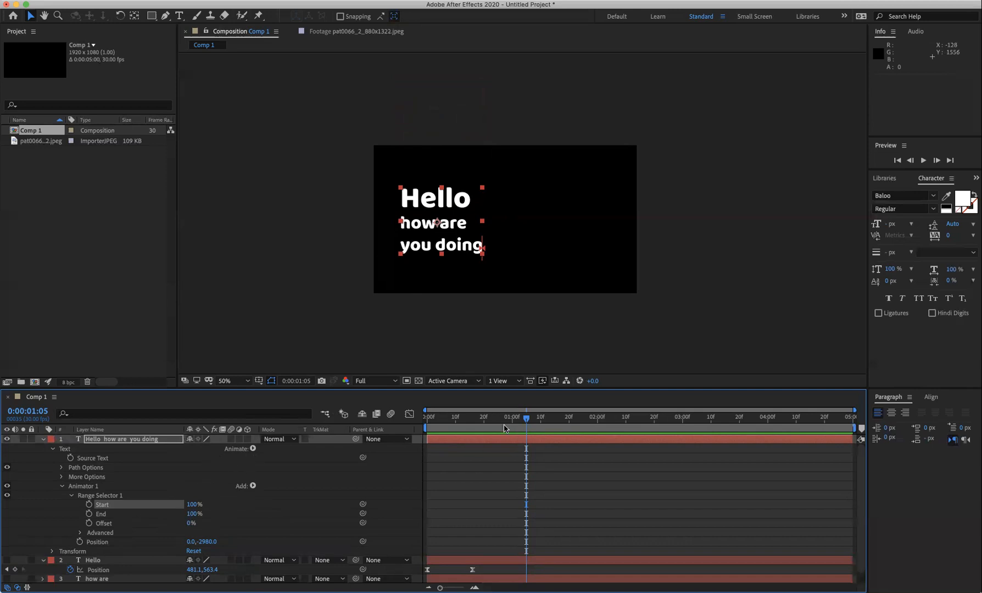
Keyframe Range Selector 1's Start at 100% at 0:00:01:04 and at 0% at 0:00:00:00.
{"action": "left_click_drag", "start_coordinate": [499, 423], "coordinate": [523, 423]}
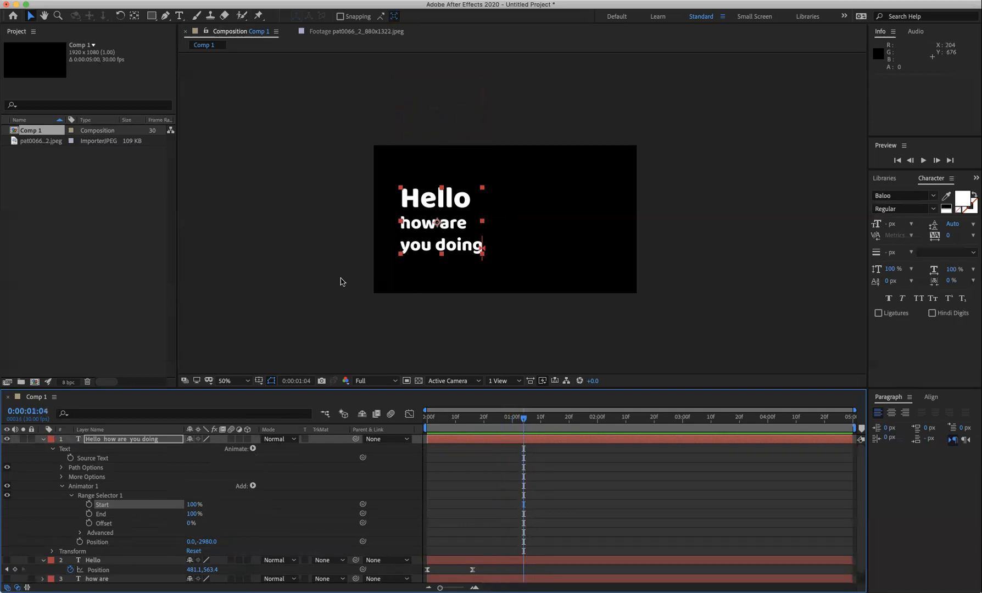
{"action": "left_click", "coordinate": [89, 506]}
{"action": "left_click_drag", "start_coordinate": [523, 419], "coordinate": [391, 408]}
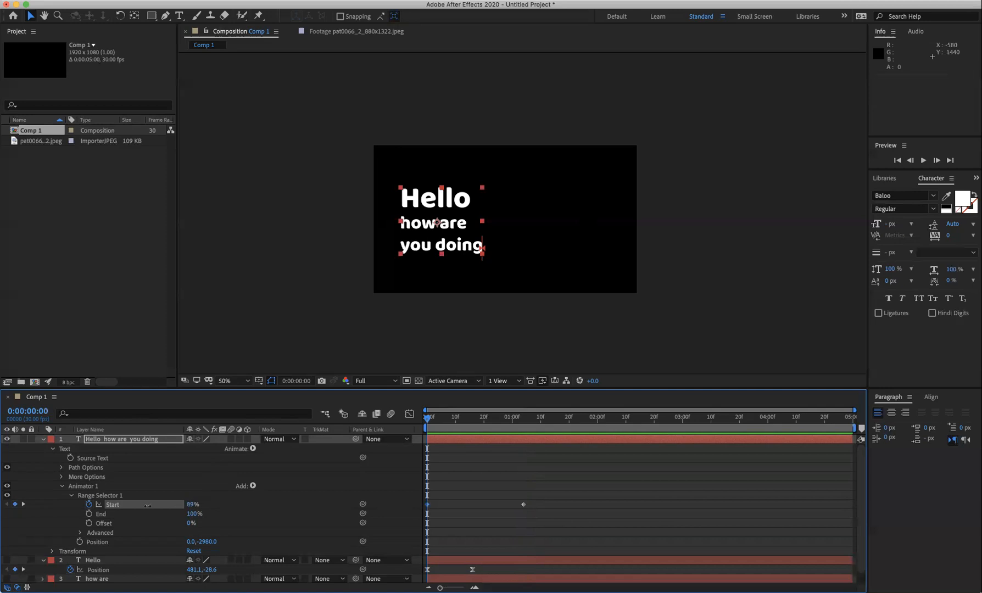
{"action": "left_click_drag", "start_coordinate": [148, 505], "coordinate": [98, 505]}
Preview the character-by-character drop-in animation and inspect the frame at 0:00:00:07.
{"action": "key", "text": "space"}
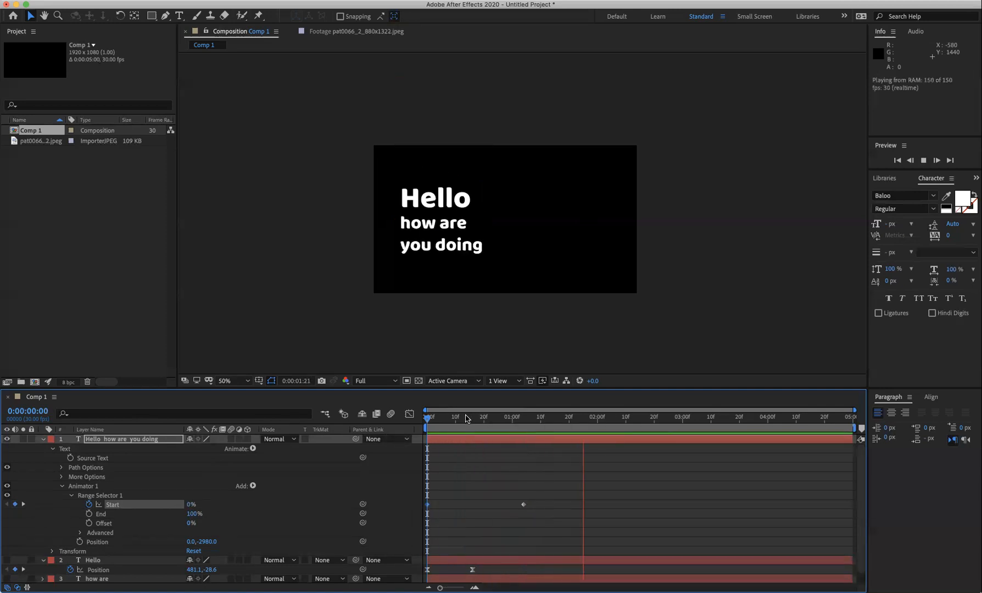
{"action": "key", "text": "space"}
{"action": "key", "text": "space"}
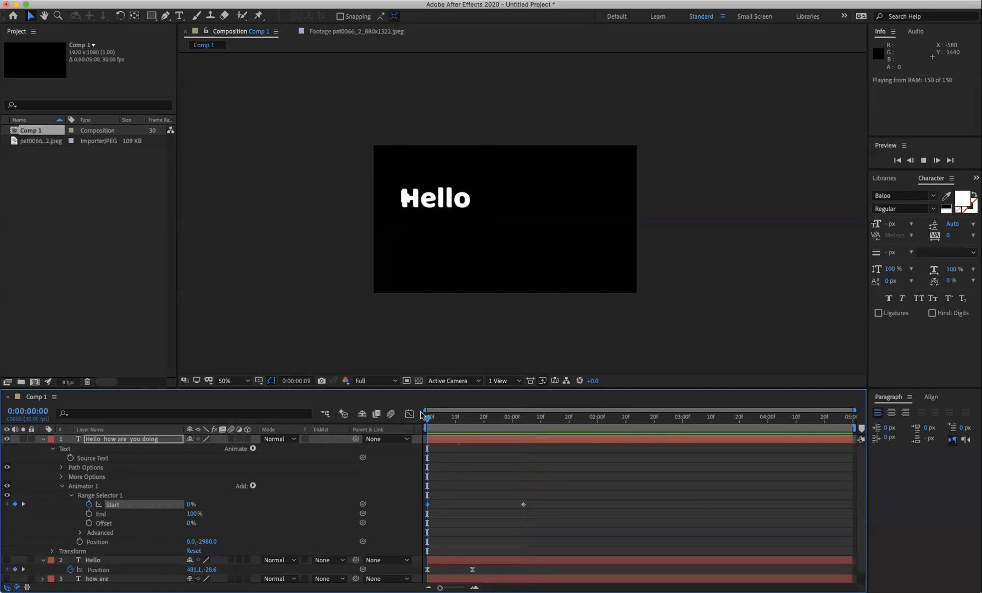
{"action": "key", "text": "space"}
{"action": "left_click", "coordinate": [448, 420]}
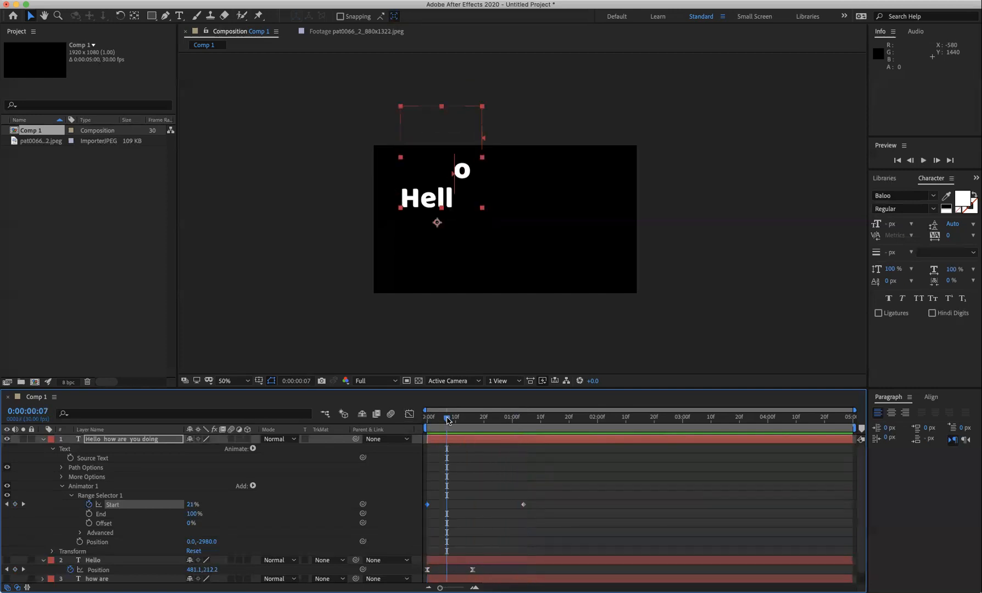
Expand the Advanced options of Range Selector 1 under Animator 1.
{"action": "left_click", "coordinate": [63, 487]}
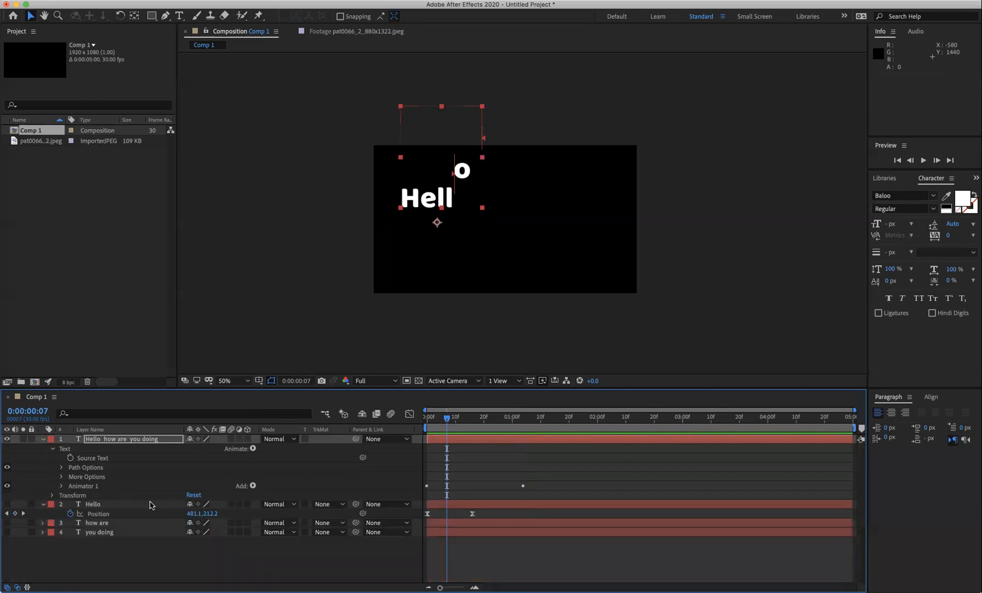
{"action": "left_click", "coordinate": [62, 486]}
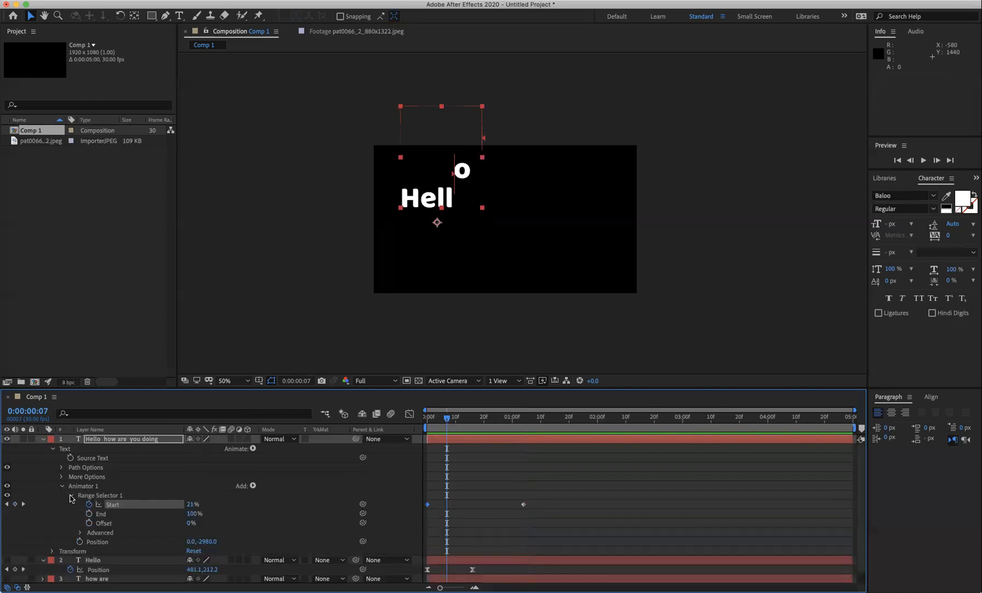
{"action": "left_click", "coordinate": [71, 496]}
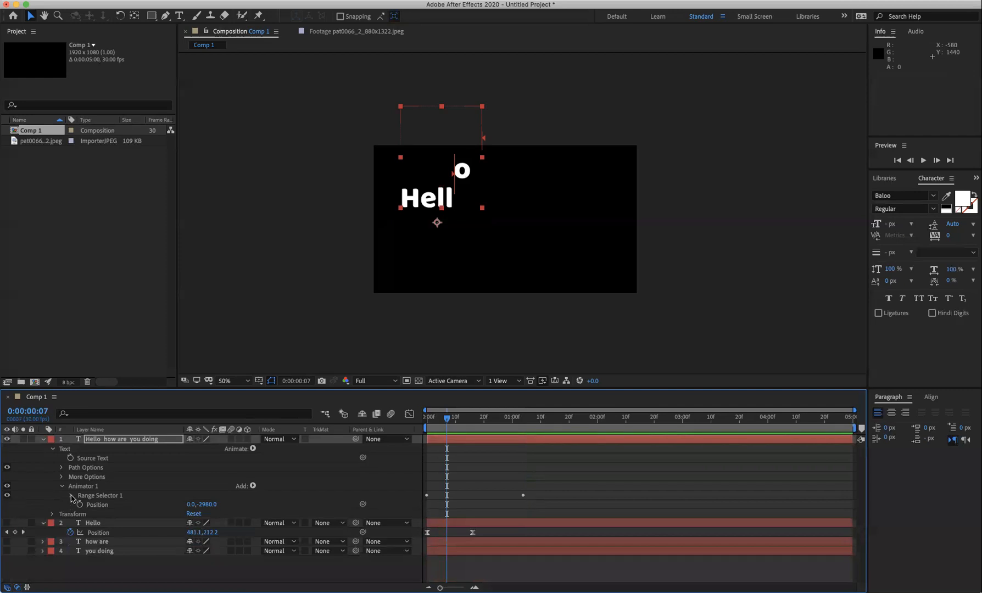
{"action": "left_click", "coordinate": [71, 496]}
{"action": "left_click", "coordinate": [80, 533]}
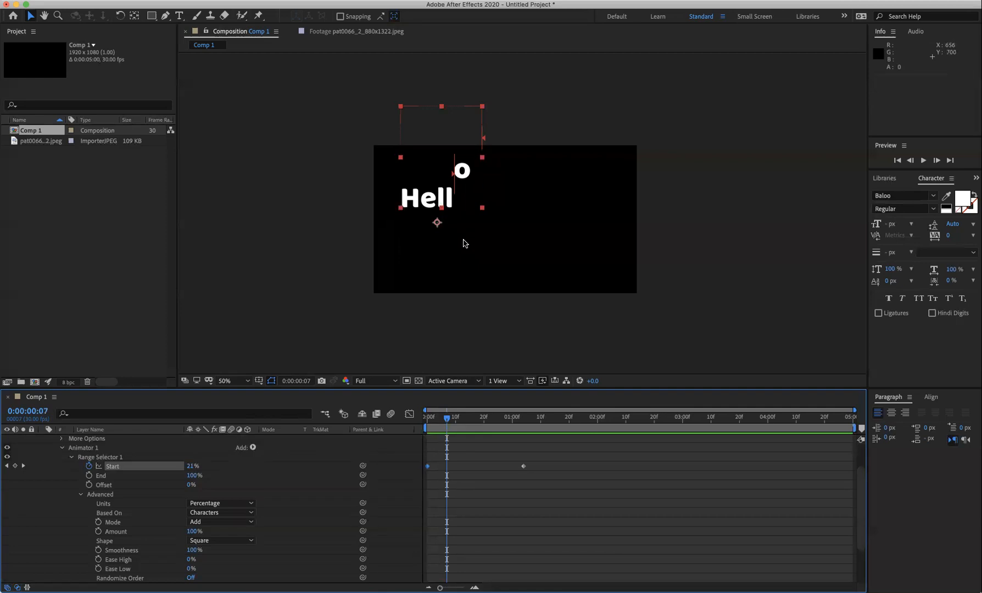
{"action": "left_click", "coordinate": [248, 513]}
{"action": "left_click", "coordinate": [269, 497]}
{"action": "left_click", "coordinate": [82, 495]}
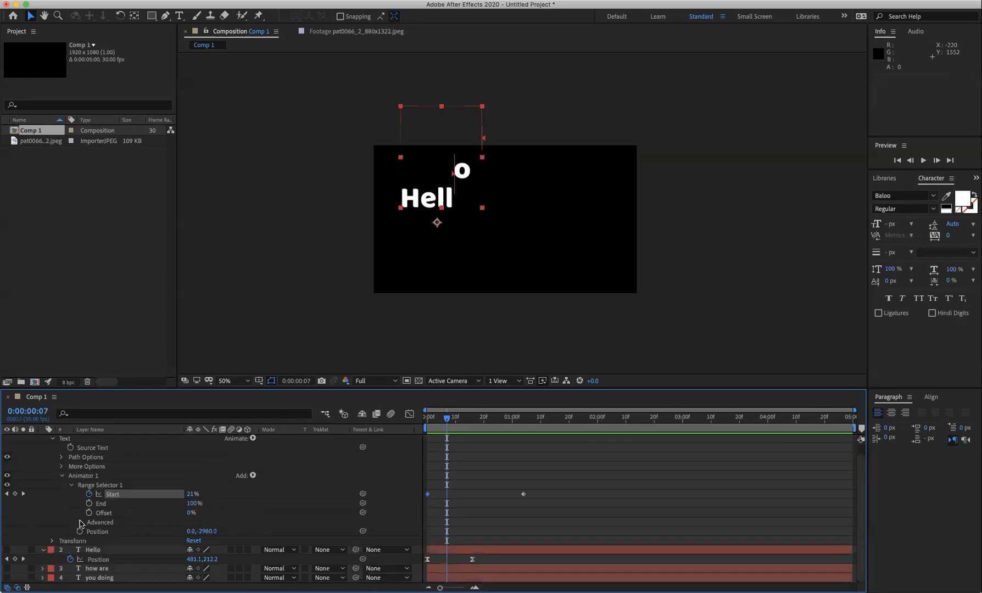
{"action": "left_click", "coordinate": [79, 523]}
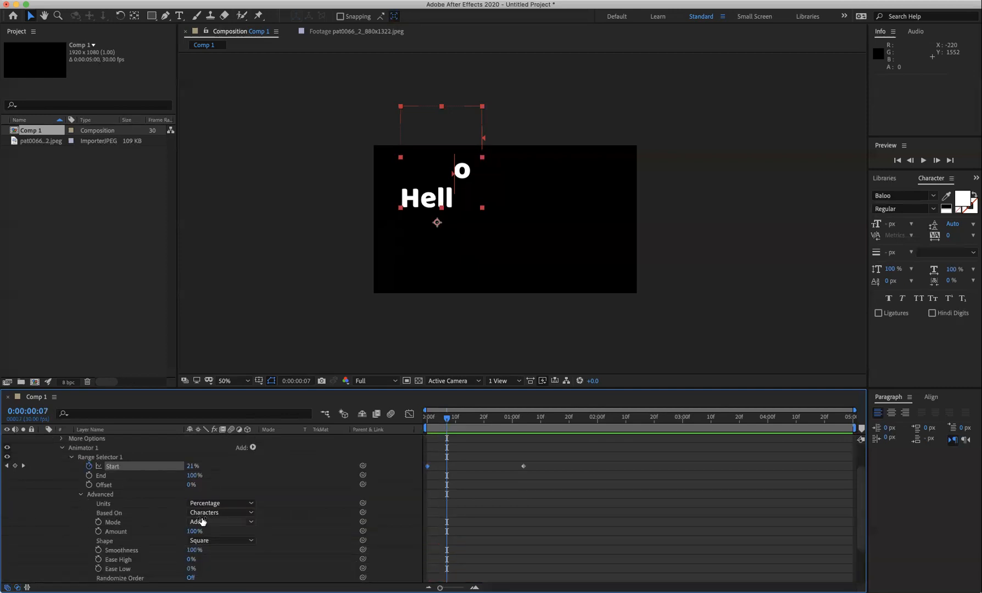
Set Range Selector 1's Based On option to Words and preview the animation from 0:00:00:00.
{"action": "left_click", "coordinate": [246, 515]}
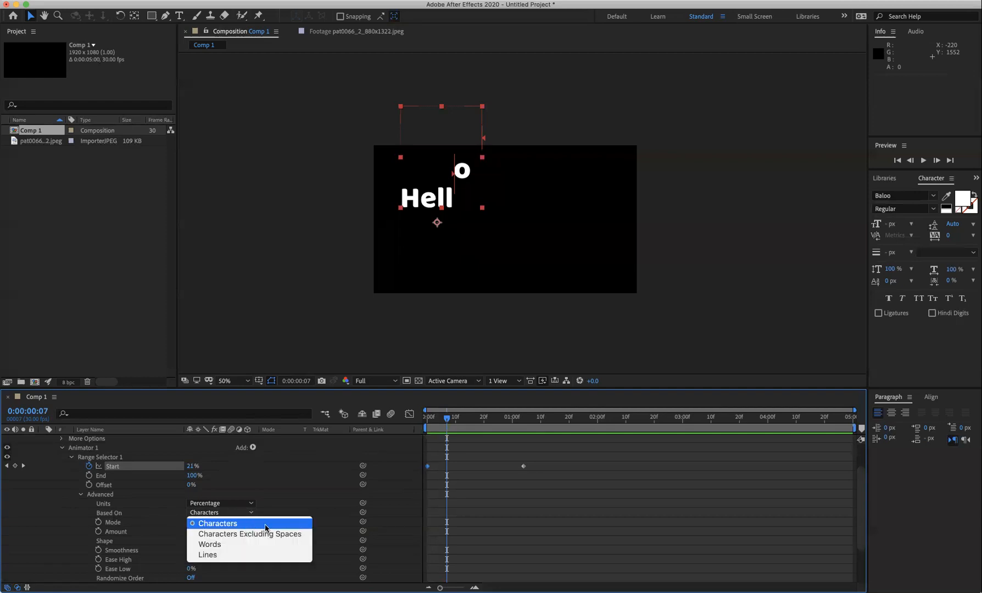
{"action": "left_click", "coordinate": [245, 544]}
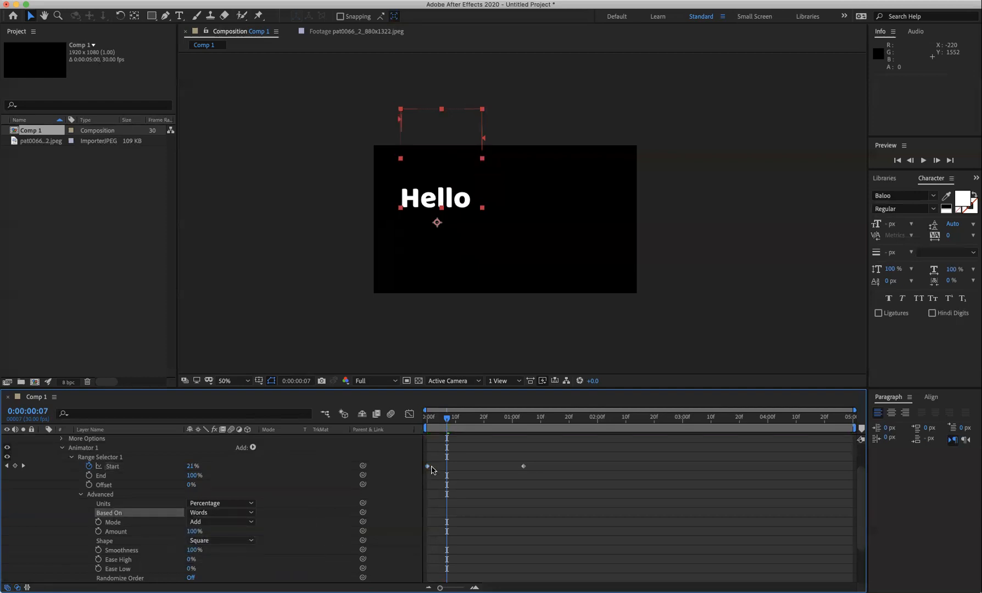
{"action": "left_click_drag", "start_coordinate": [444, 420], "coordinate": [427, 421]}
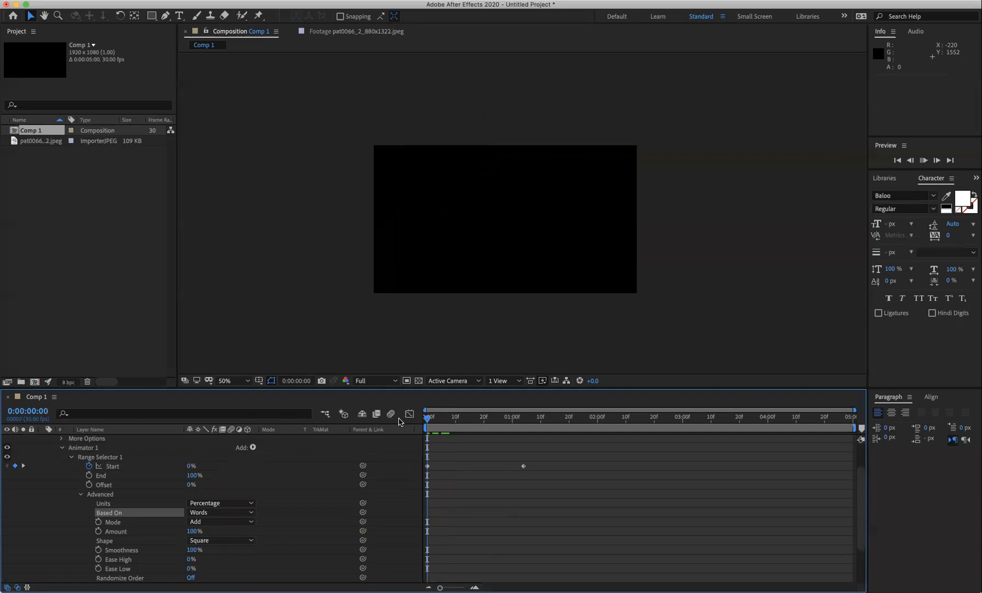
{"action": "key", "text": "space"}
{"action": "key", "text": "space"}
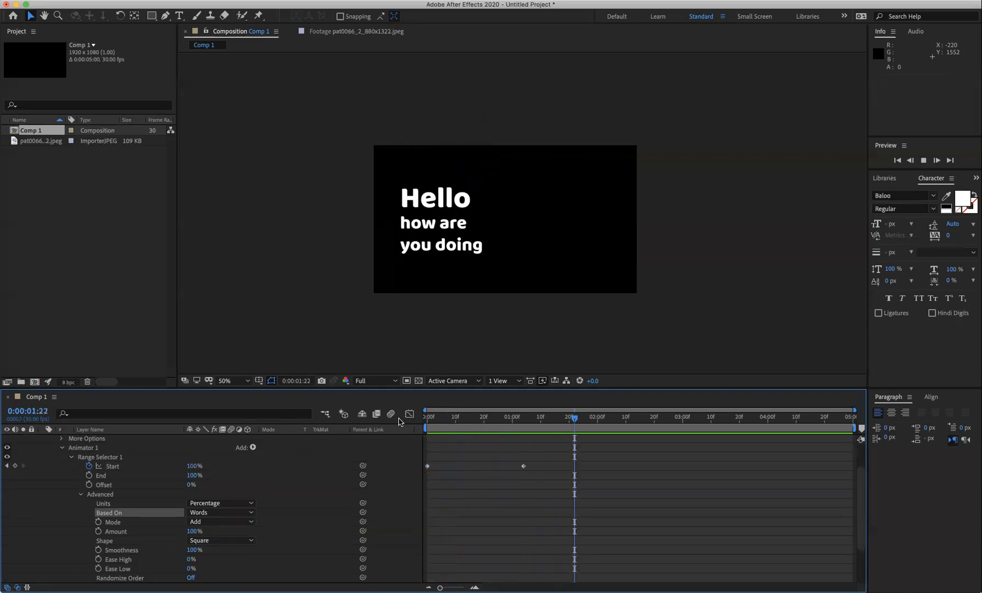
{"action": "key", "text": "space"}
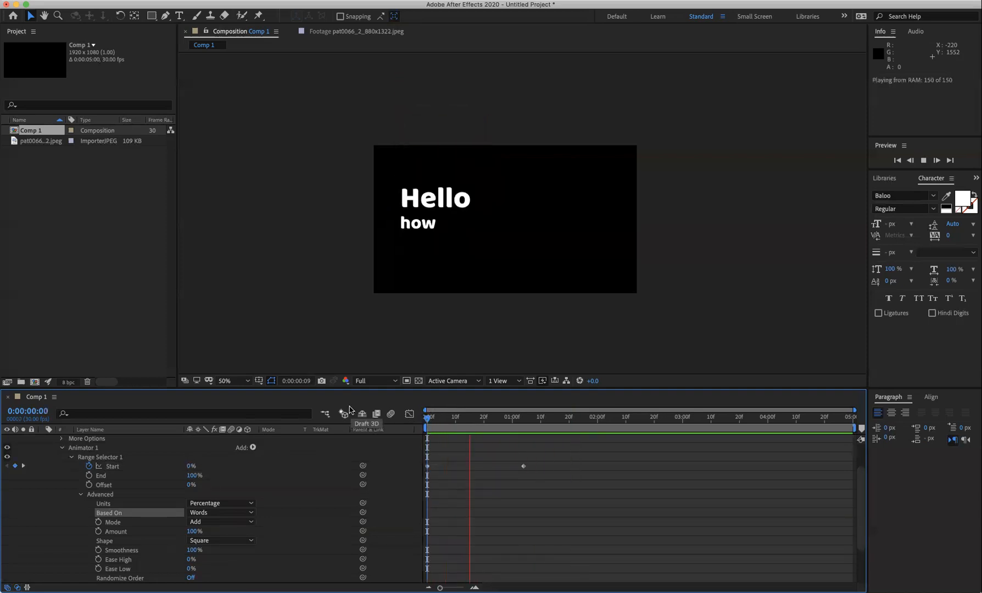
{"action": "key", "text": "space"}
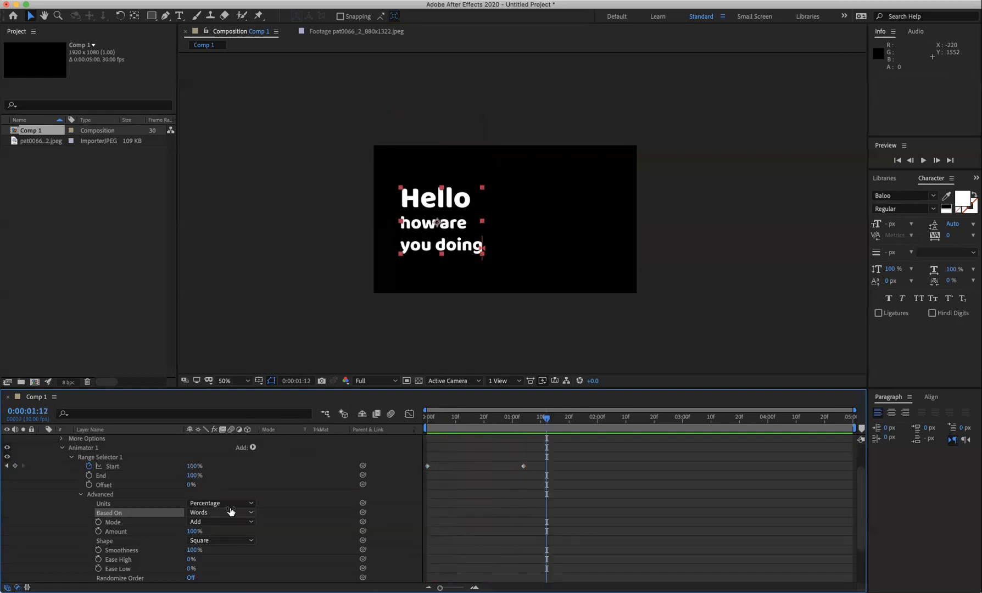
Set Range Selector 1's Based On option to Lines and preview the animation from the start up to 0:00:01:17.
{"action": "left_click", "coordinate": [250, 513]}
{"action": "left_click", "coordinate": [244, 554]}
{"action": "key", "text": "Home"}
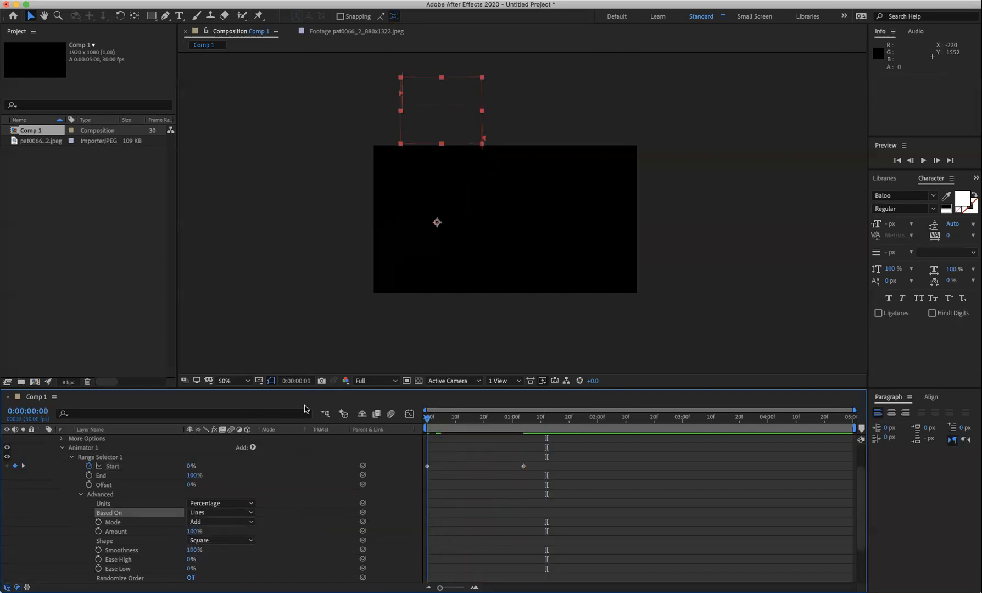
{"action": "key", "text": "space"}
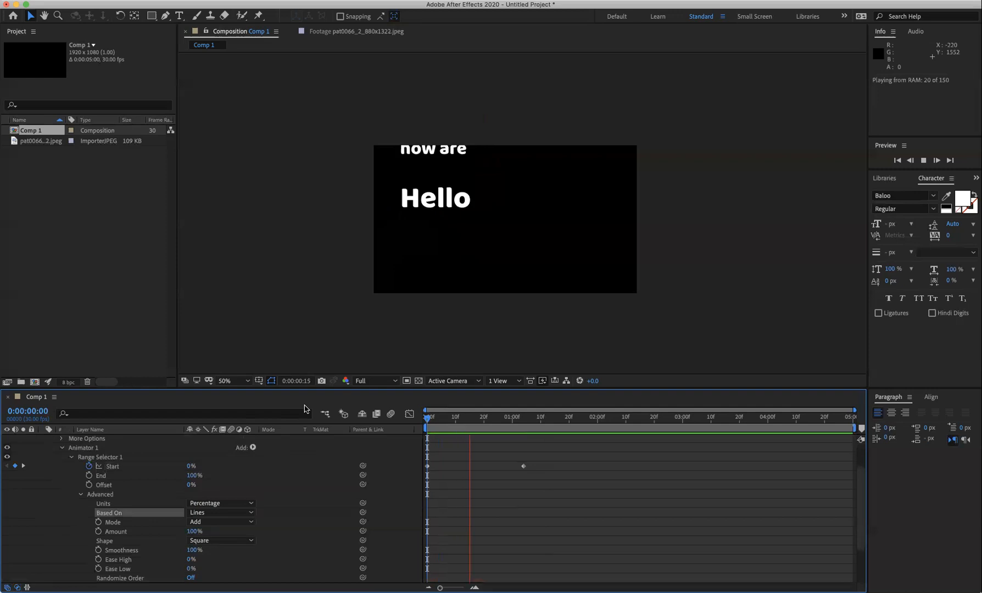
{"action": "key", "text": "space"}
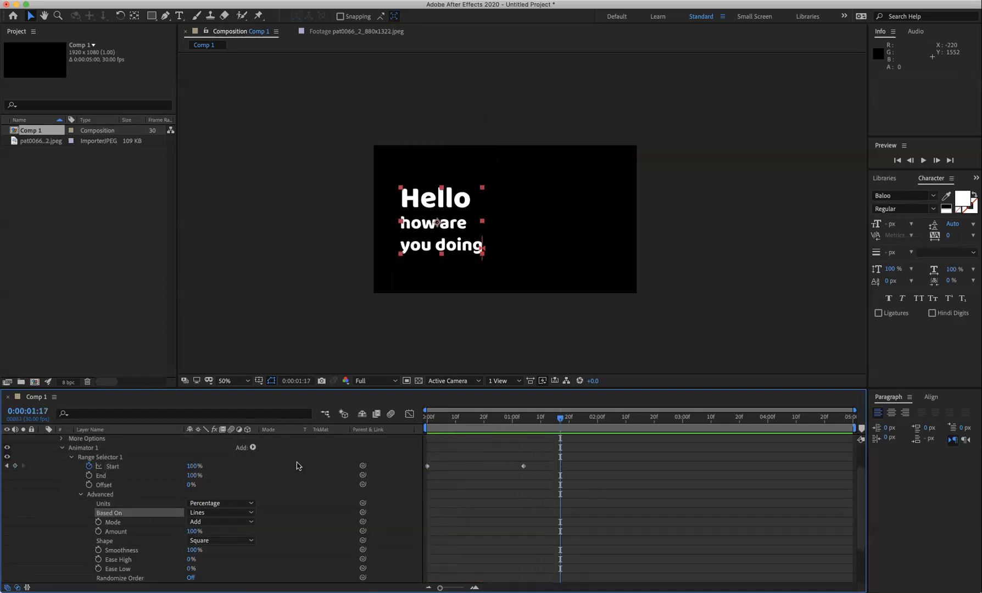
{"action": "scroll", "coordinate": [117, 487], "scroll_direction": "up", "scroll_amount": 3}
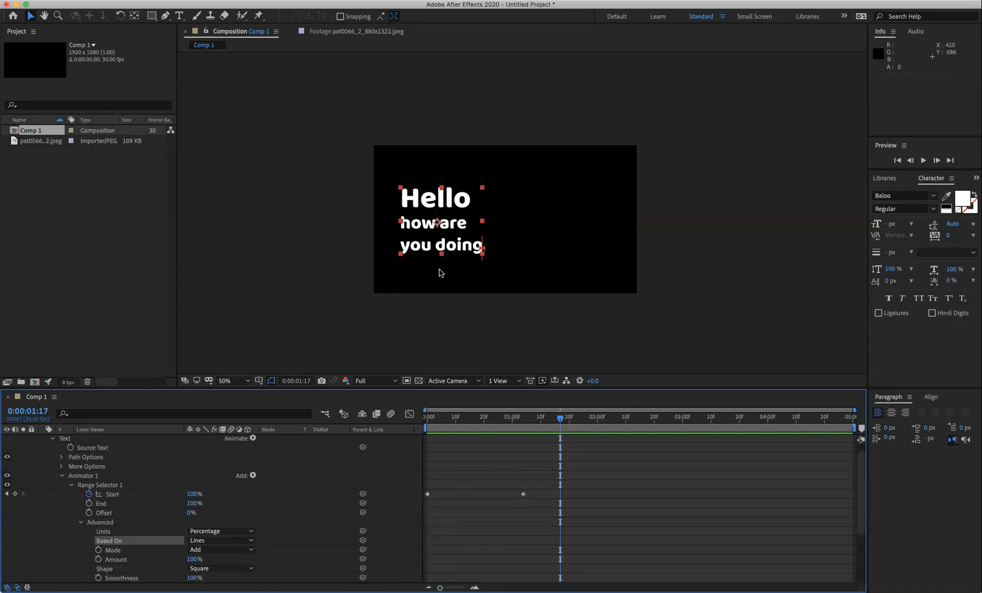
Set Range Selector 1's Based On option back to Words and preview the animation.
{"action": "scroll", "coordinate": [222, 477], "scroll_direction": "up", "scroll_amount": 1}
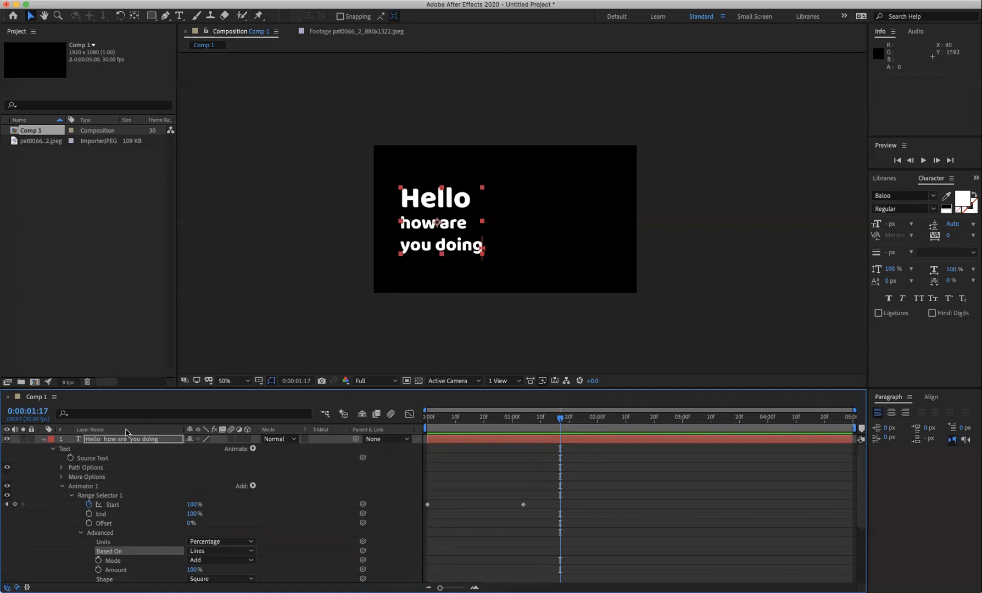
{"action": "scroll", "coordinate": [175, 479], "scroll_direction": "down", "scroll_amount": 2}
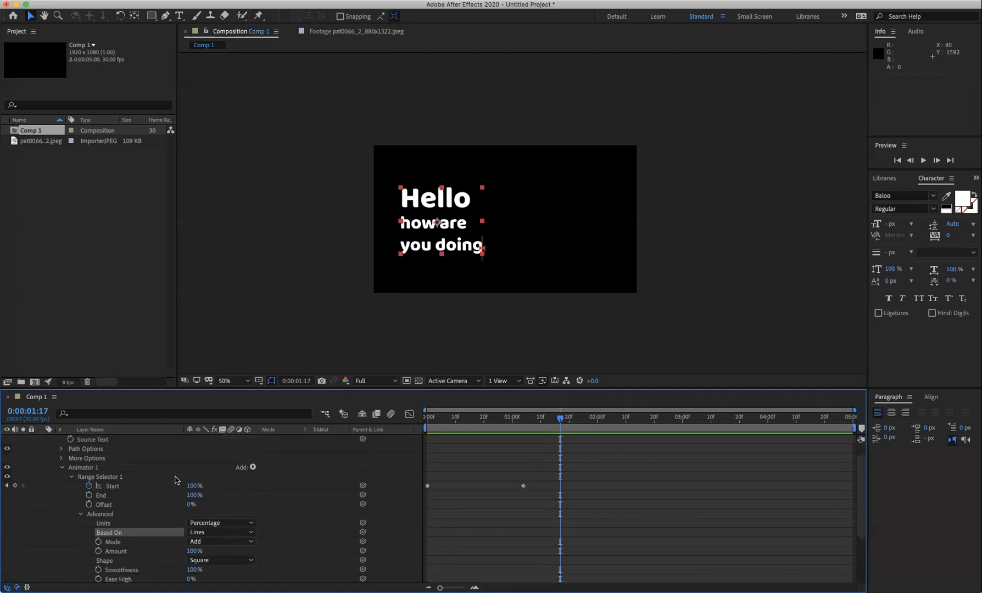
{"action": "scroll", "coordinate": [176, 480], "scroll_direction": "down", "scroll_amount": 3}
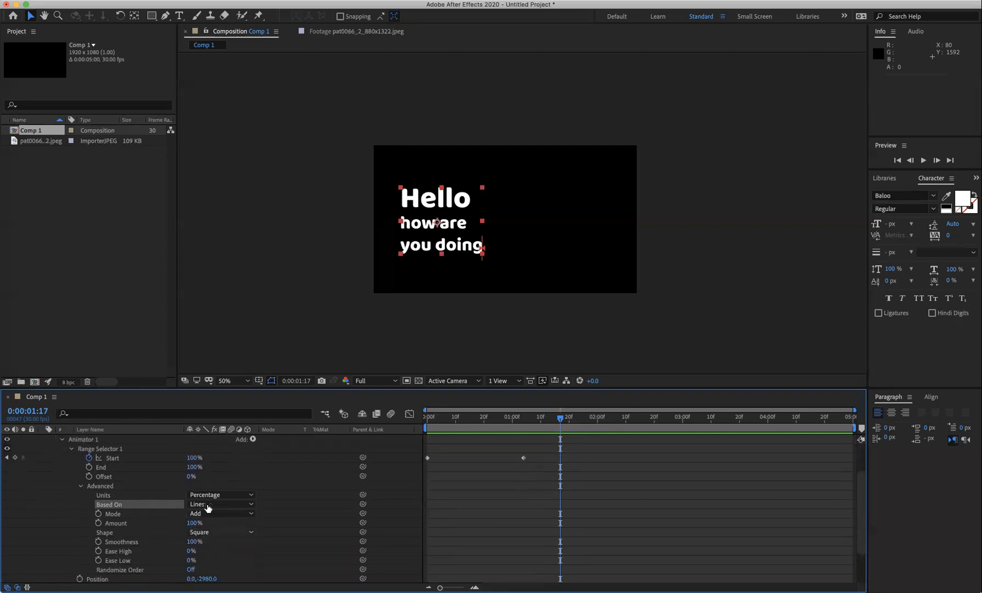
{"action": "mouse_move", "coordinate": [490, 432]}
{"action": "left_mouse_down"}
{"action": "mouse_move", "coordinate": [438, 433]}
{"action": "mouse_move", "coordinate": [505, 435]}
{"action": "left_mouse_up"}
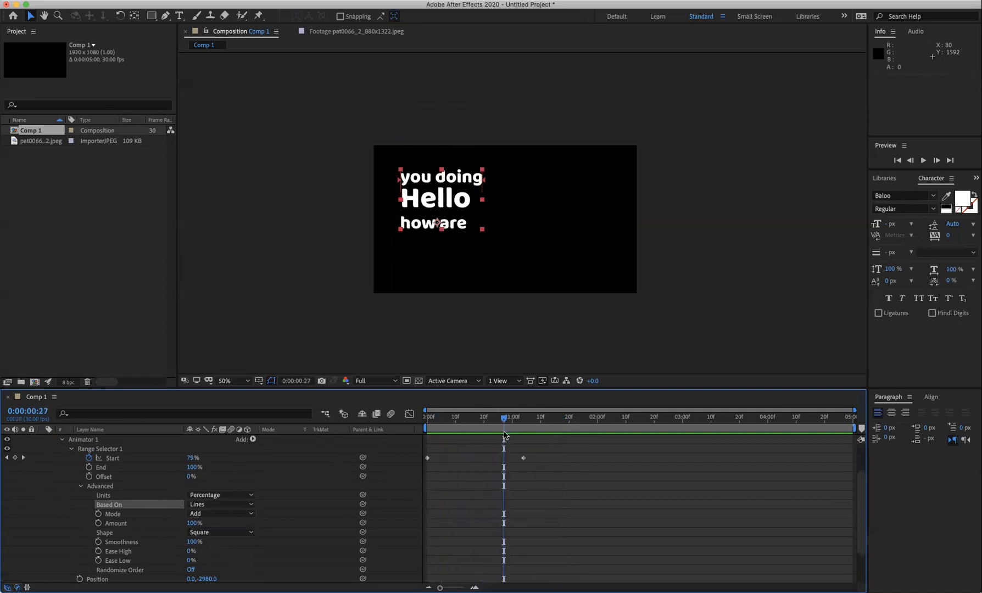
{"action": "left_click", "coordinate": [247, 504]}
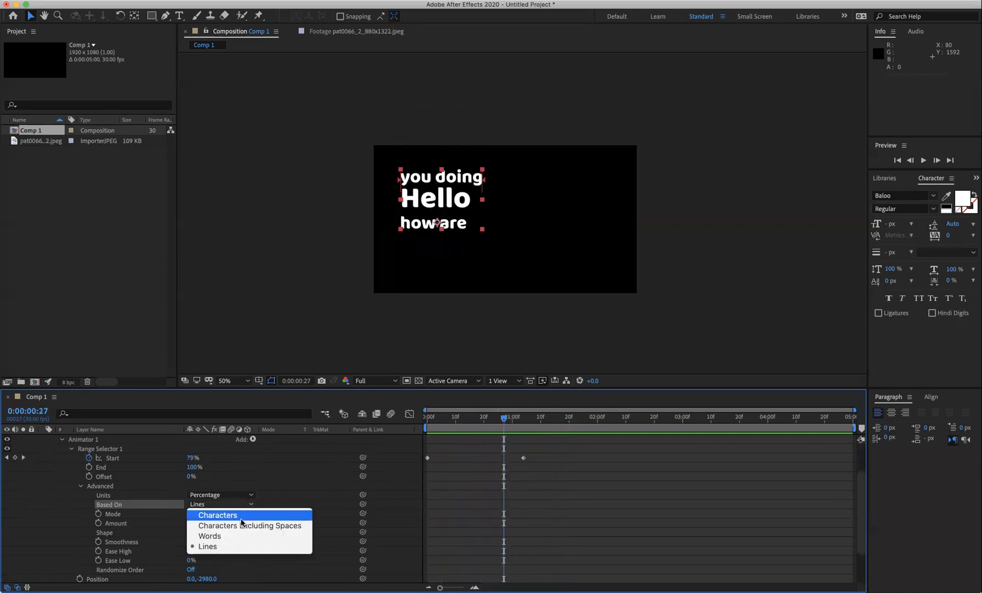
{"action": "left_click", "coordinate": [233, 536]}
{"action": "key", "text": "space"}
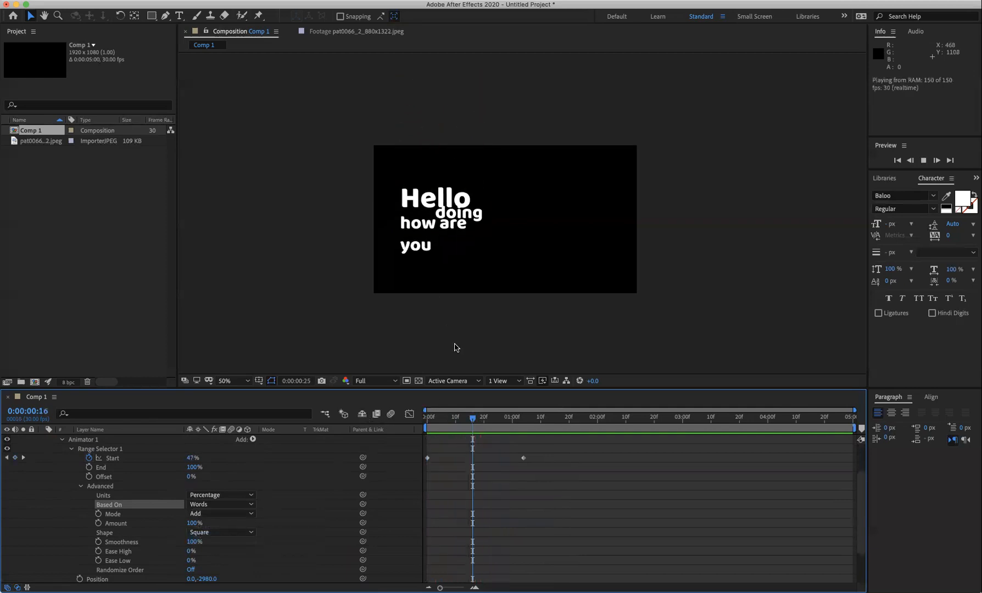
{"action": "key", "text": "space"}
{"action": "key", "text": "space"}
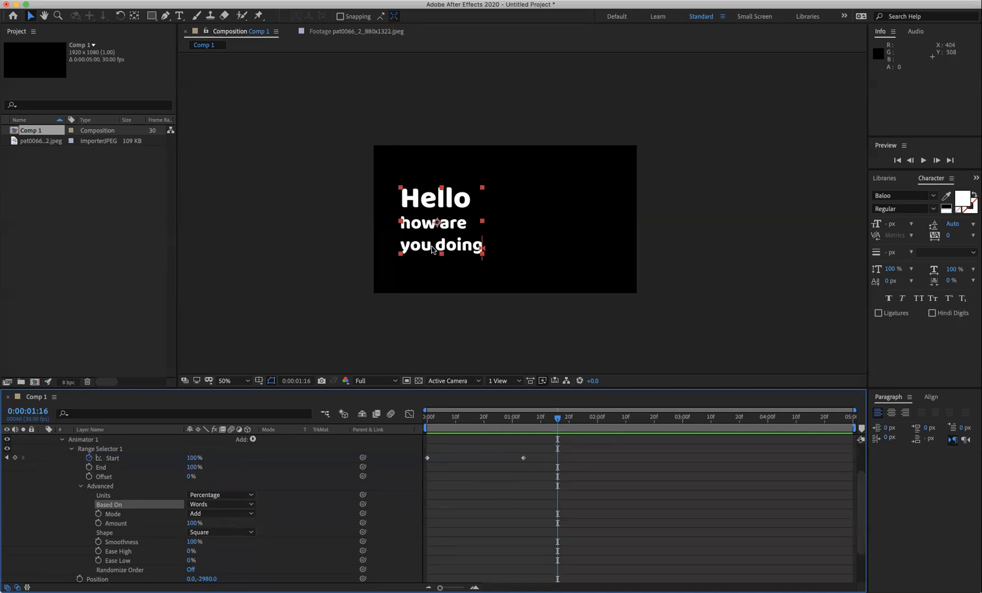
Inspect the frame at 0:00:00:16 and preview the word-by-word animation from the start.
{"action": "left_click_drag", "start_coordinate": [444, 418], "coordinate": [472, 427]}
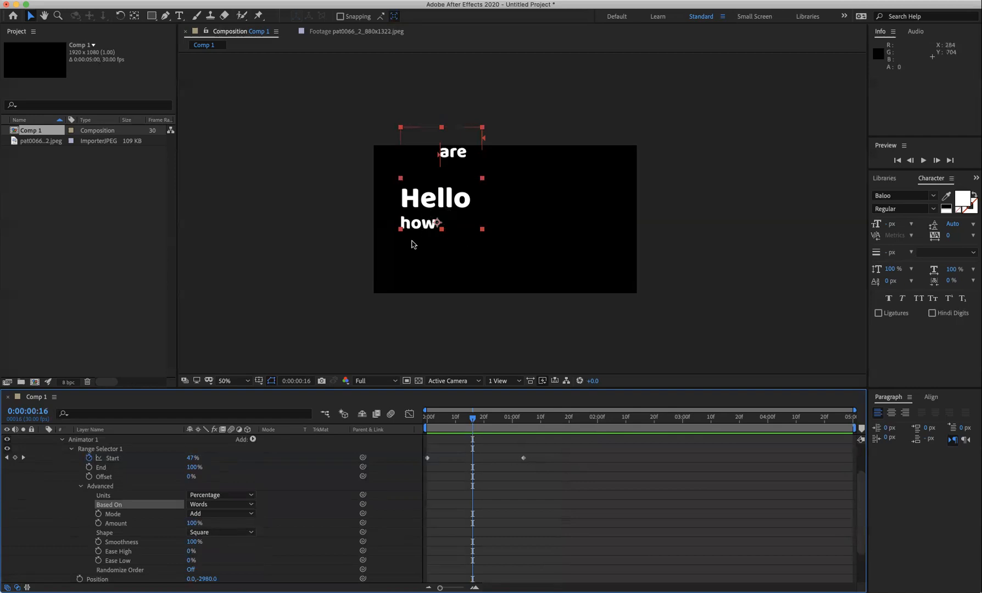
{"action": "left_click_drag", "start_coordinate": [455, 419], "coordinate": [379, 418]}
{"action": "key", "text": "space"}
{"action": "key", "text": "space"}
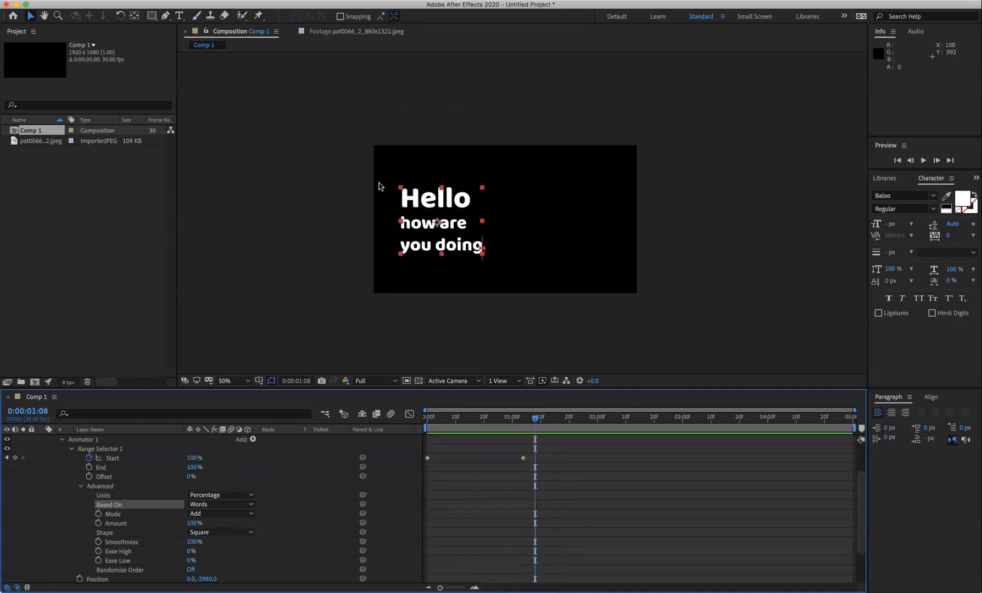
Add a keyframe for Range Selector 1's Start at 0:00:00:08.
{"action": "left_click_drag", "start_coordinate": [463, 426], "coordinate": [450, 424]}
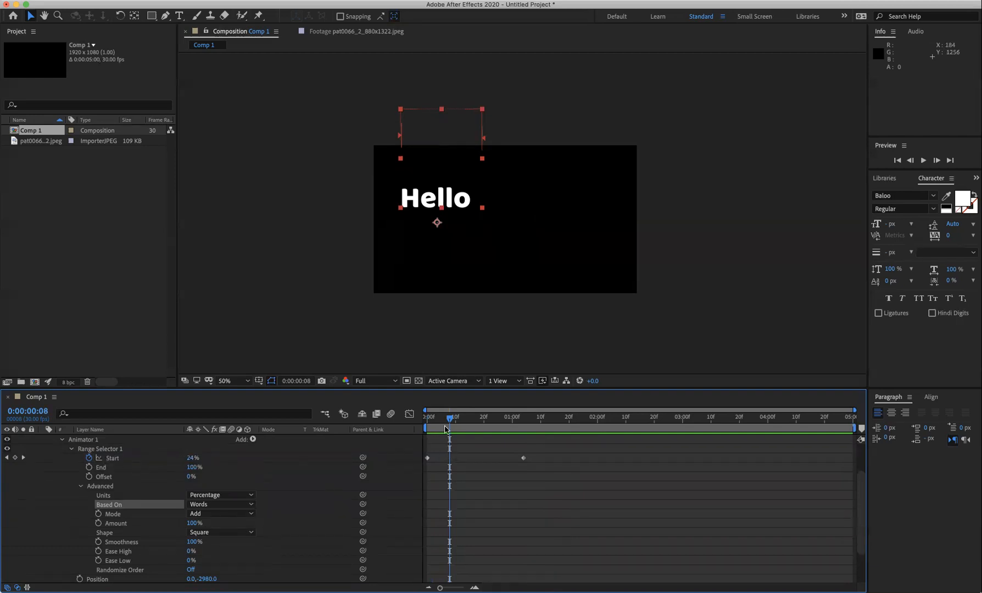
{"action": "left_click_drag", "start_coordinate": [445, 424], "coordinate": [451, 423]}
{"action": "left_click", "coordinate": [15, 457]}
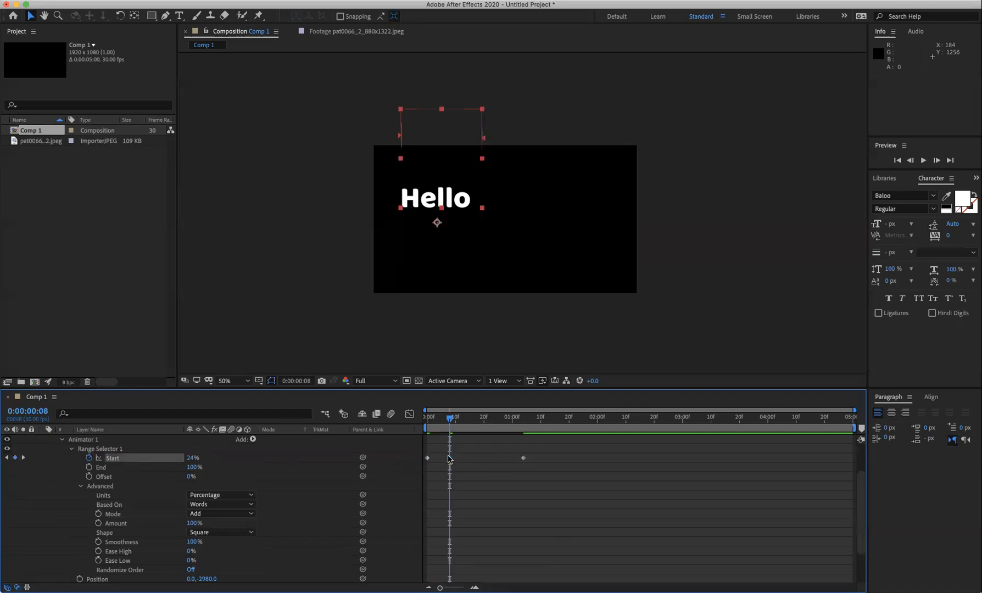
Copy the new Start keyframe, place the copy at 0:00:00:26, and preview the animation from the start.
{"action": "left_click", "coordinate": [449, 457]}
{"action": "key", "text": "super+c"}
{"action": "left_click", "coordinate": [472, 417]}
{"action": "key", "text": "super+v"}
{"action": "left_click_drag", "start_coordinate": [460, 422], "coordinate": [496, 465]}
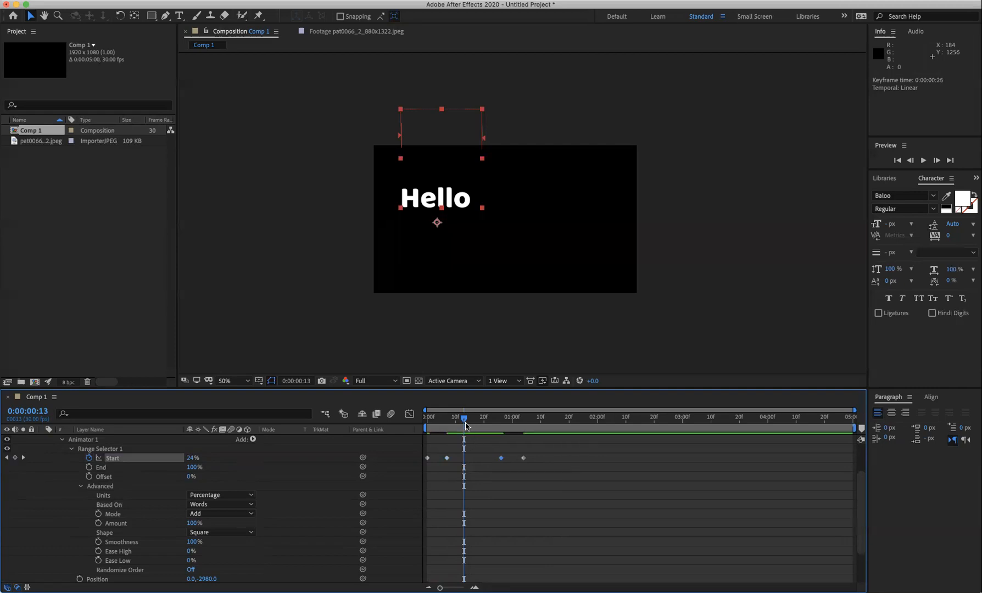
{"action": "left_click_drag", "start_coordinate": [466, 426], "coordinate": [385, 414]}
{"action": "key", "text": "space"}
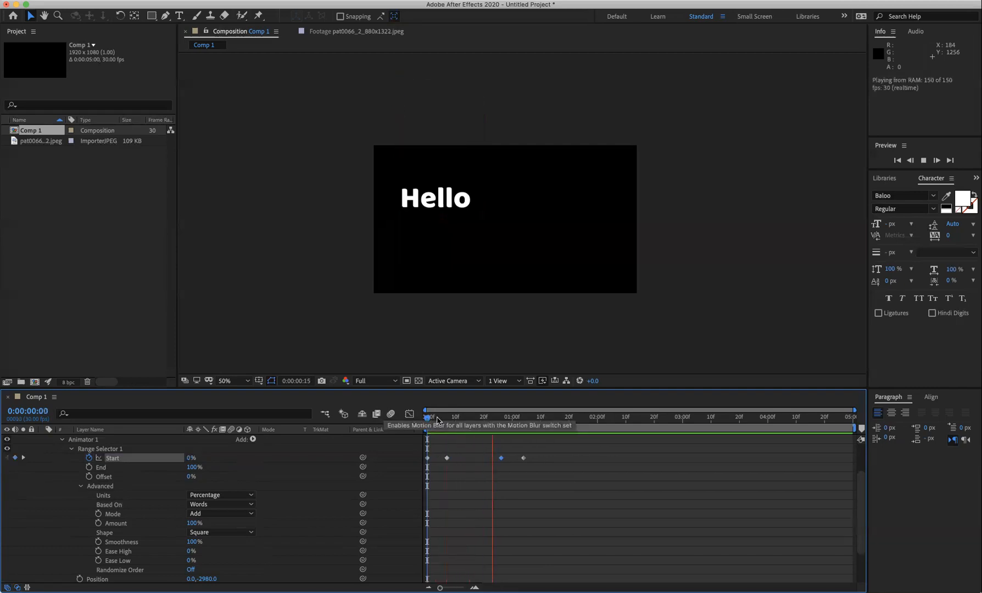
Move the last Start keyframe to 0:00:01:12 and add another Start keyframe at 0:00:01:00.
{"action": "left_click_drag", "start_coordinate": [482, 421], "coordinate": [546, 459]}
{"action": "left_click", "coordinate": [504, 418]}
{"action": "left_click_drag", "start_coordinate": [504, 418], "coordinate": [510, 419]}
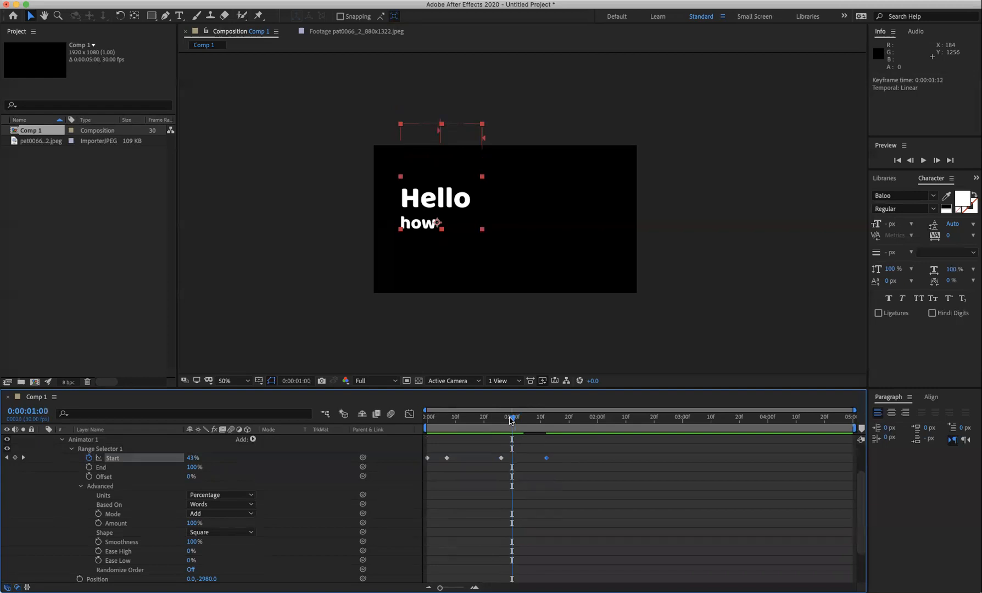
{"action": "left_click", "coordinate": [15, 458]}
Place a copy of the 0:00:01:00 Start keyframe at 0:00:01:08 and preview the animation from the start.
{"action": "left_click_drag", "start_coordinate": [514, 420], "coordinate": [535, 466]}
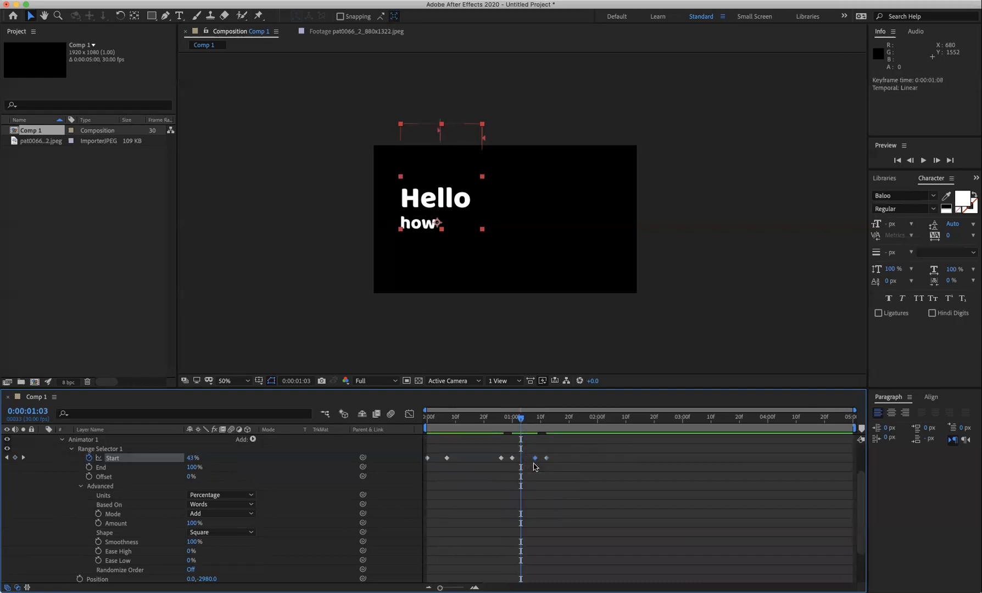
{"action": "key", "text": "space"}
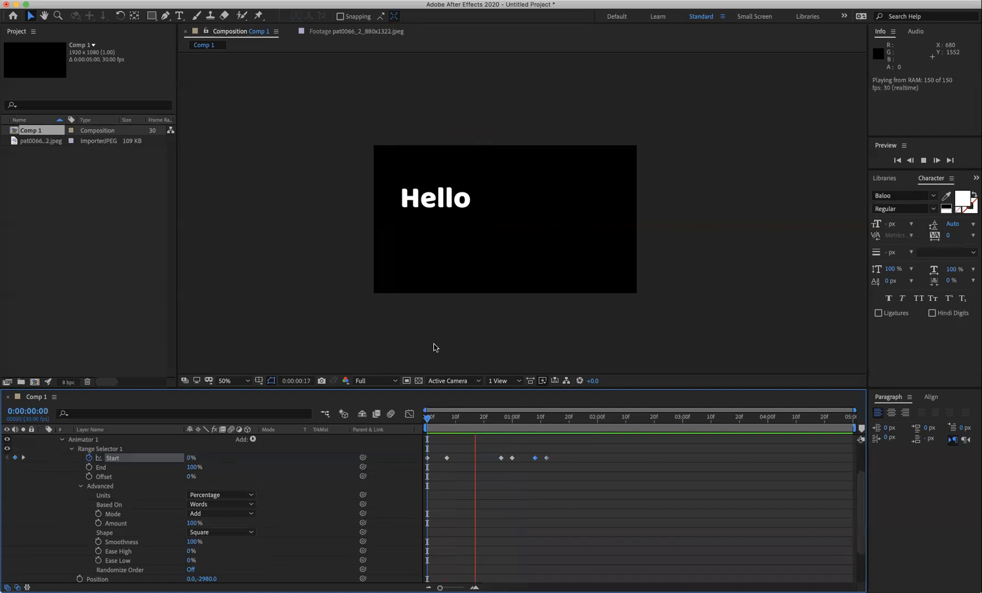
{"action": "key", "text": "space"}
Move the last Start keyframe to 0:00:01:19 and preview the retimed animation from the start.
{"action": "left_click_drag", "start_coordinate": [546, 458], "coordinate": [566, 459]}
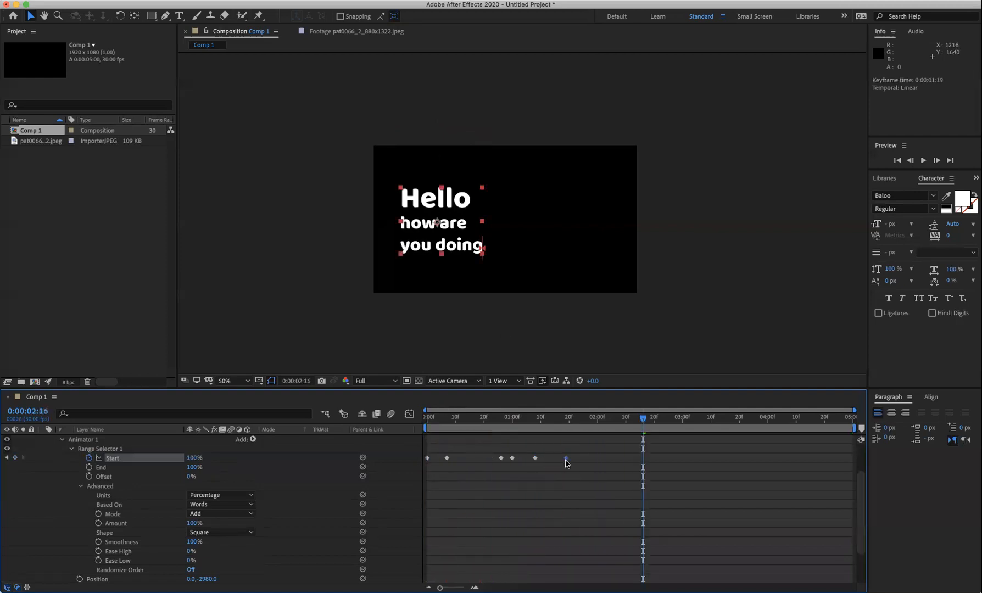
{"action": "left_click_drag", "start_coordinate": [498, 420], "coordinate": [329, 407]}
{"action": "key", "text": "space"}
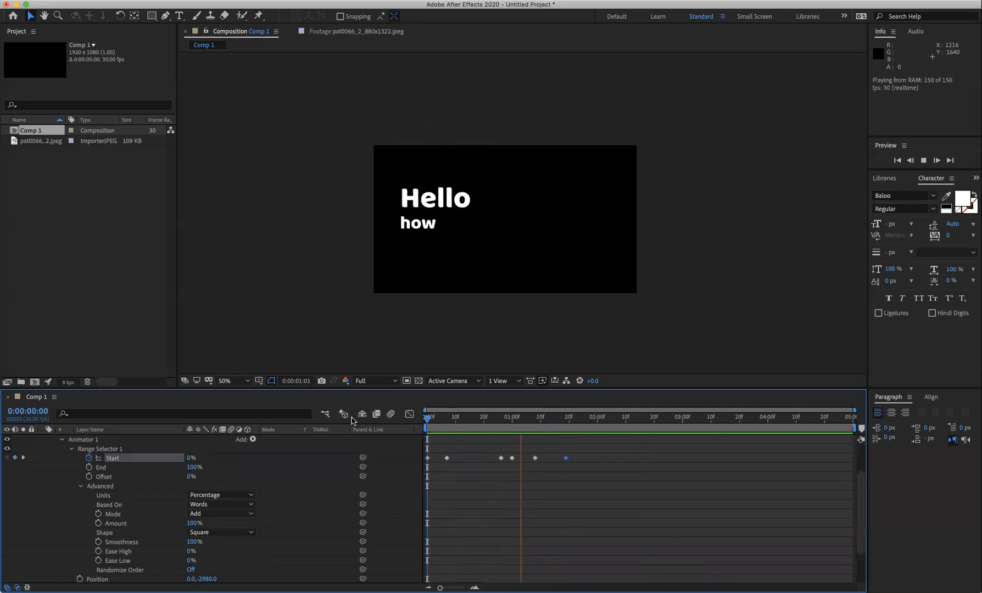
{"action": "key", "text": "space"}
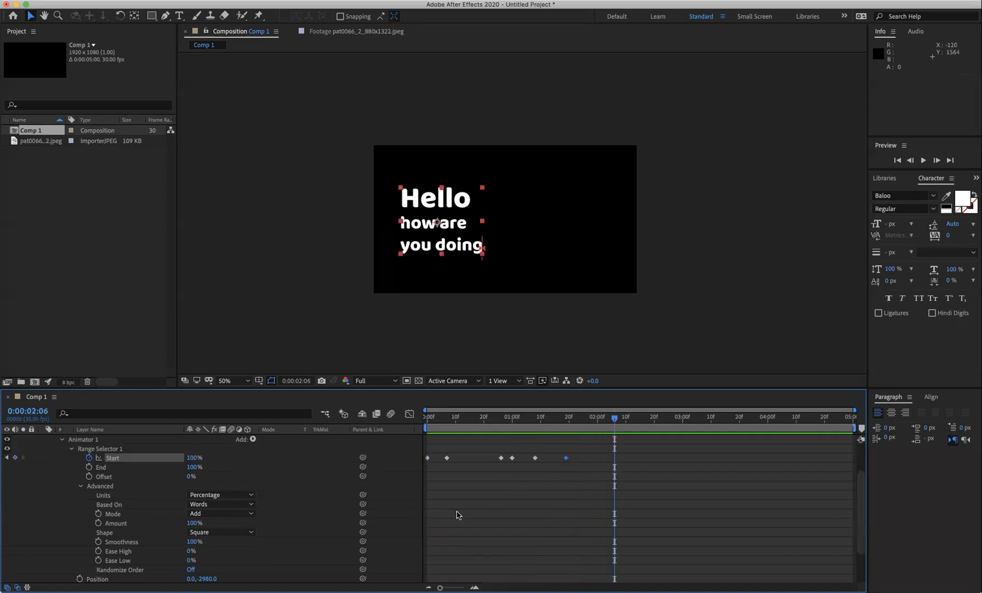
Add an Opacity property to Animator 1 of the combined text layer.
{"action": "scroll", "coordinate": [289, 495], "scroll_direction": "up", "scroll_amount": 2}
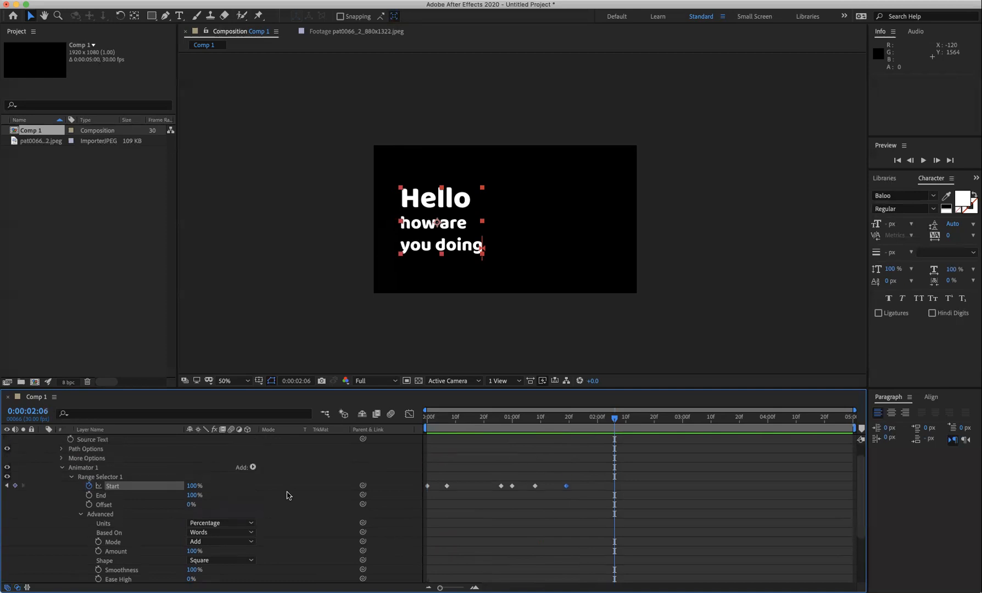
{"action": "scroll", "coordinate": [289, 495], "scroll_direction": "down", "scroll_amount": 1}
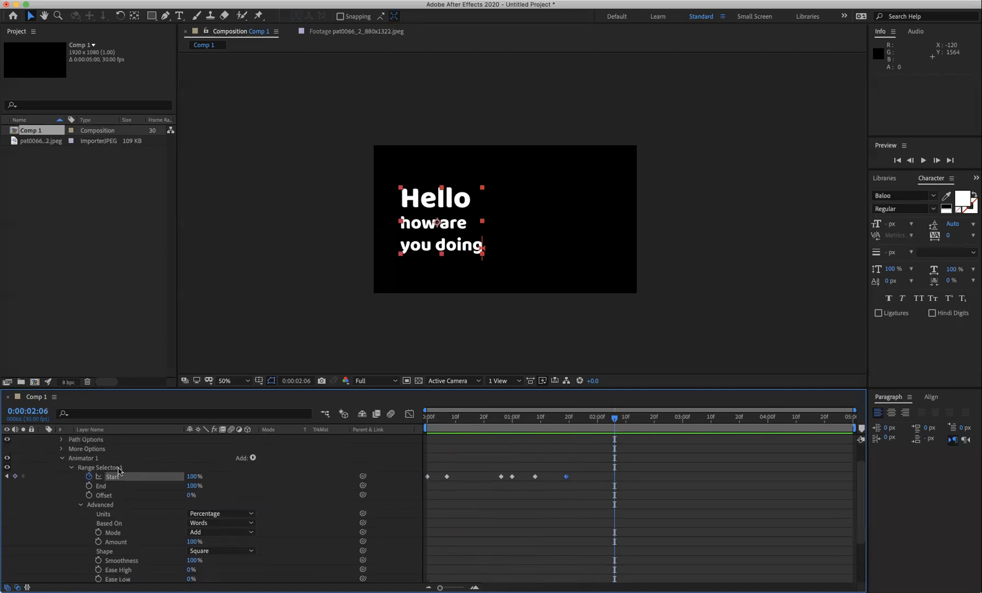
{"action": "left_click", "coordinate": [252, 458]}
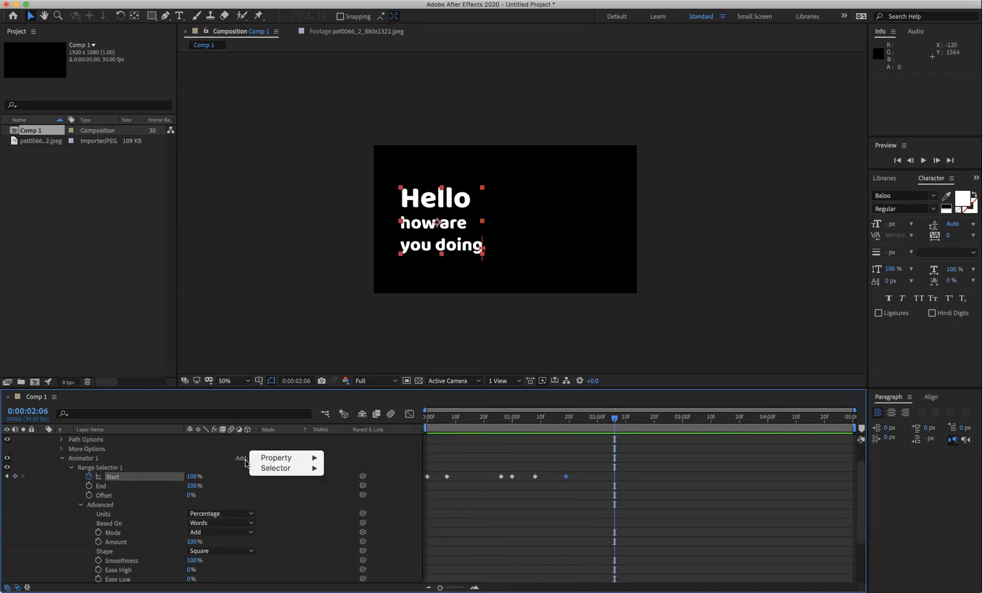
{"action": "left_click", "coordinate": [226, 459]}
{"action": "scroll", "coordinate": [221, 460], "scroll_direction": "up", "scroll_amount": 2}
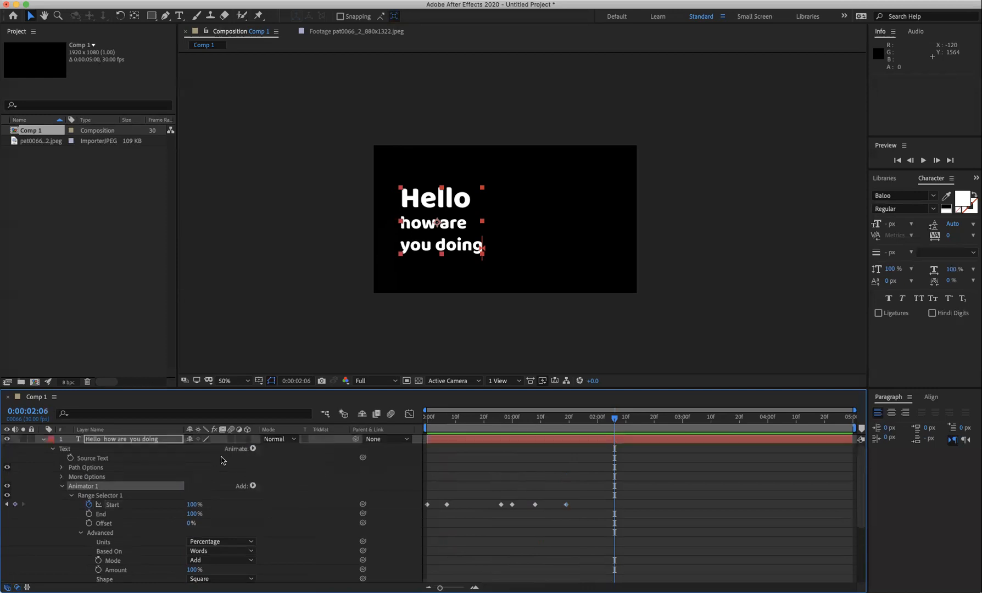
{"action": "left_click", "coordinate": [253, 449]}
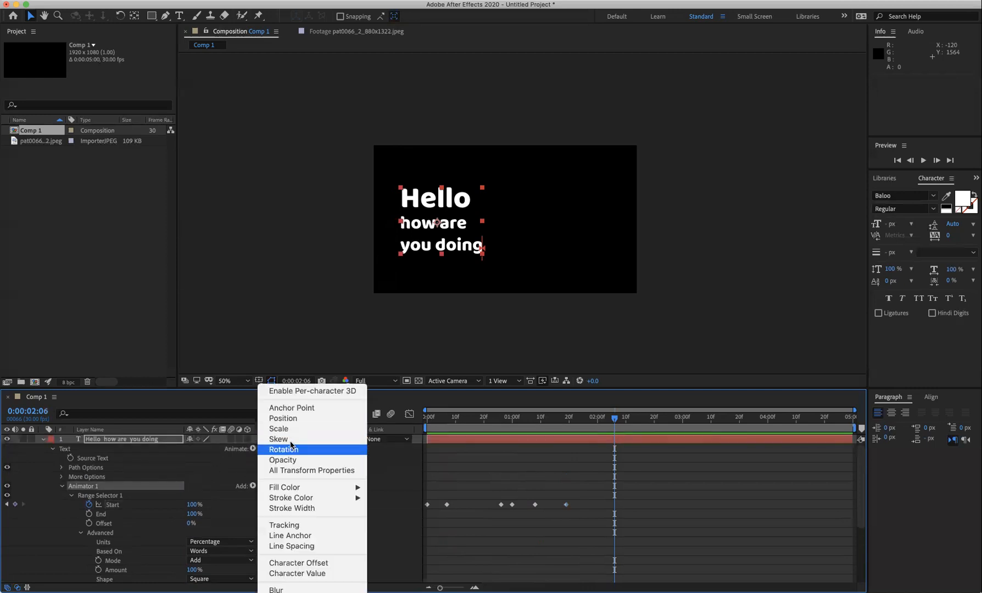
{"action": "left_click", "coordinate": [290, 463]}
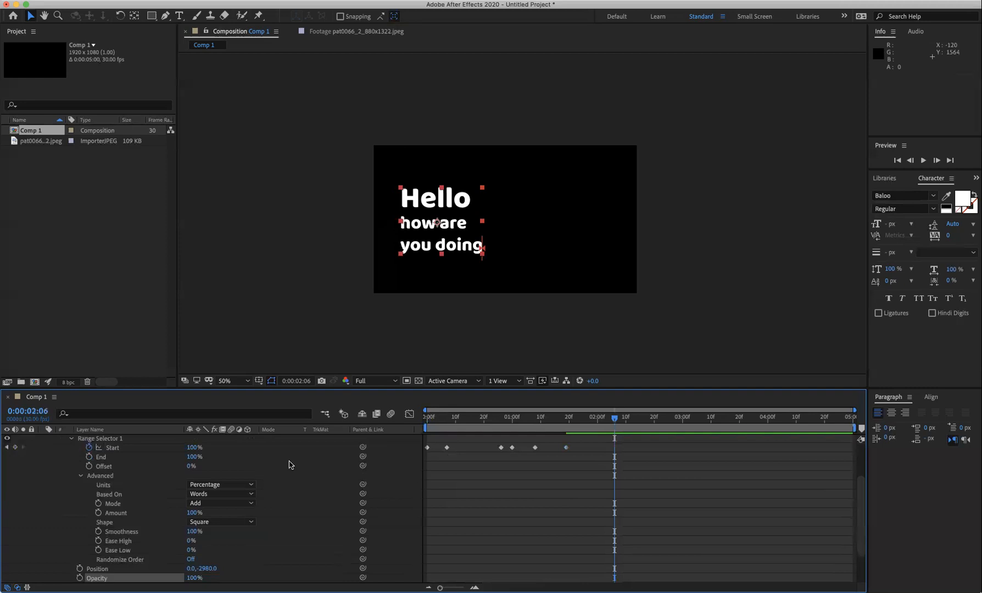
Set Animator 1's Opacity to 0% and preview the animation from the start.
{"action": "scroll", "coordinate": [279, 511], "scroll_direction": "up", "scroll_amount": 2}
{"action": "scroll", "coordinate": [279, 512], "scroll_direction": "down", "scroll_amount": 4}
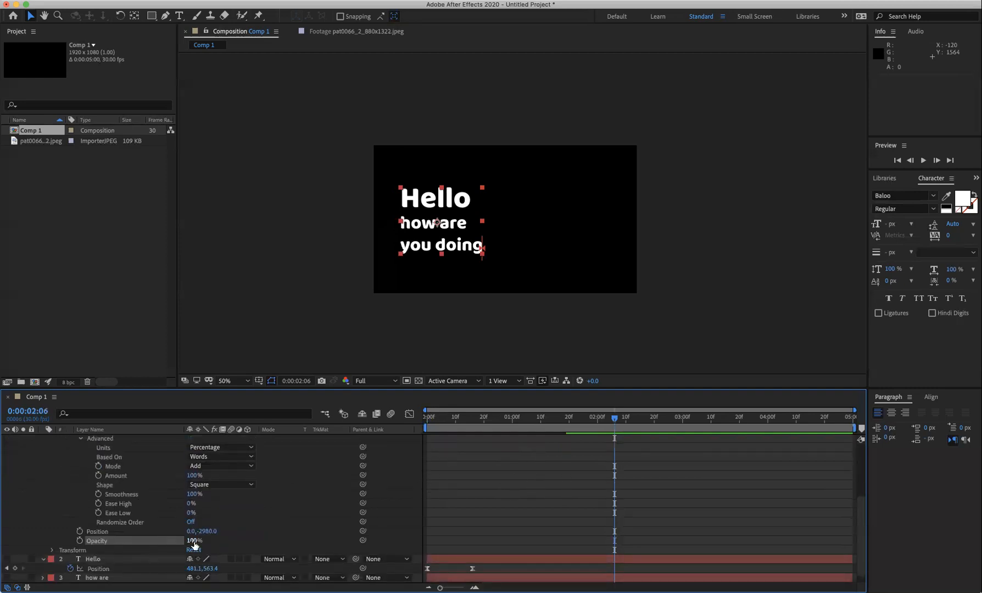
{"action": "left_click_drag", "start_coordinate": [192, 540], "coordinate": [114, 544]}
{"action": "left_click_drag", "start_coordinate": [442, 419], "coordinate": [345, 413]}
{"action": "key", "text": "space"}
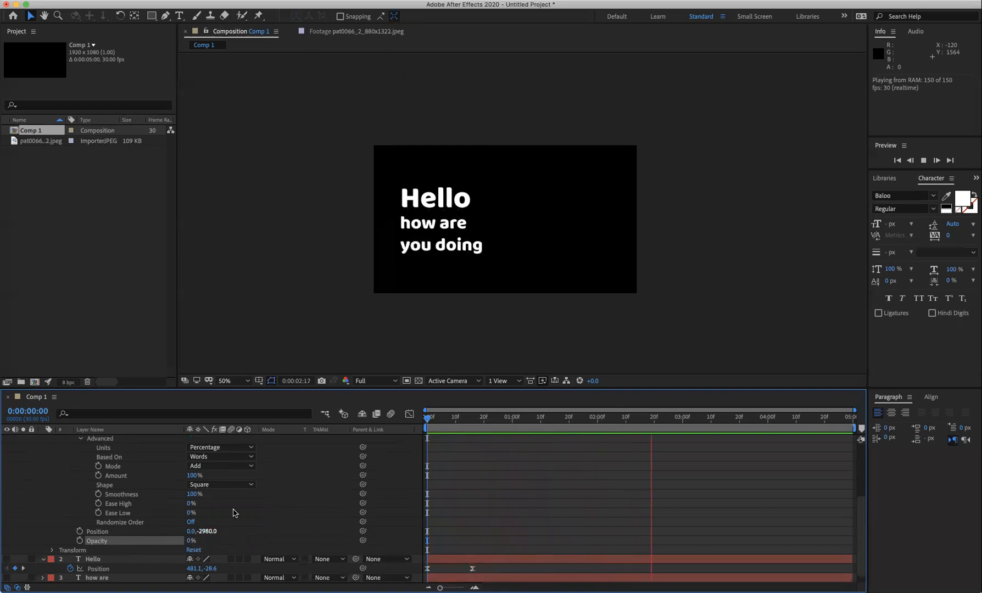
Scrub through the animation to examine how the words fade and drop in relative to the Start keyframes.
{"action": "left_click_drag", "start_coordinate": [443, 420], "coordinate": [557, 441]}
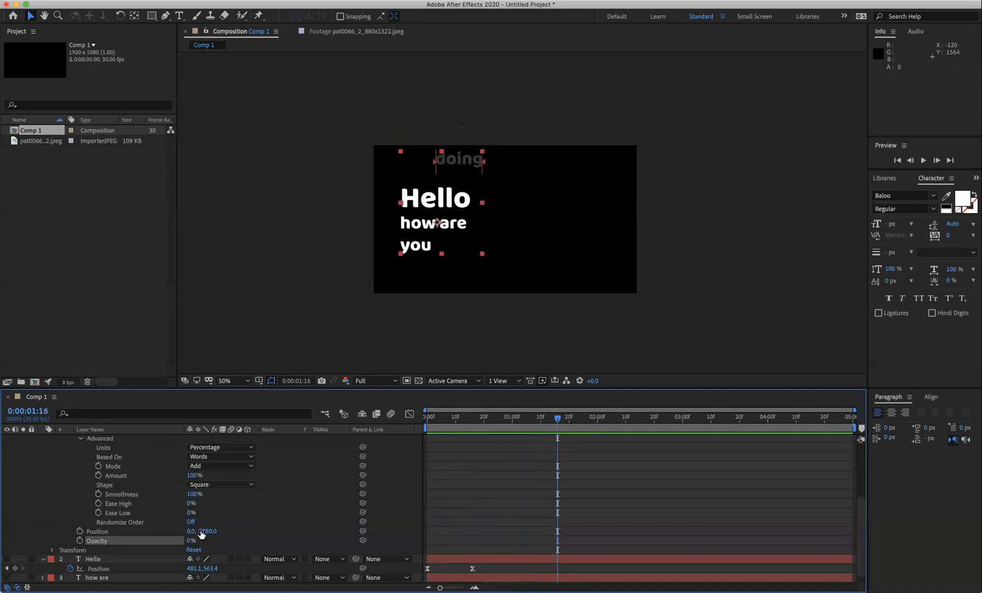
{"action": "scroll", "coordinate": [201, 530], "scroll_direction": "up", "scroll_amount": 5}
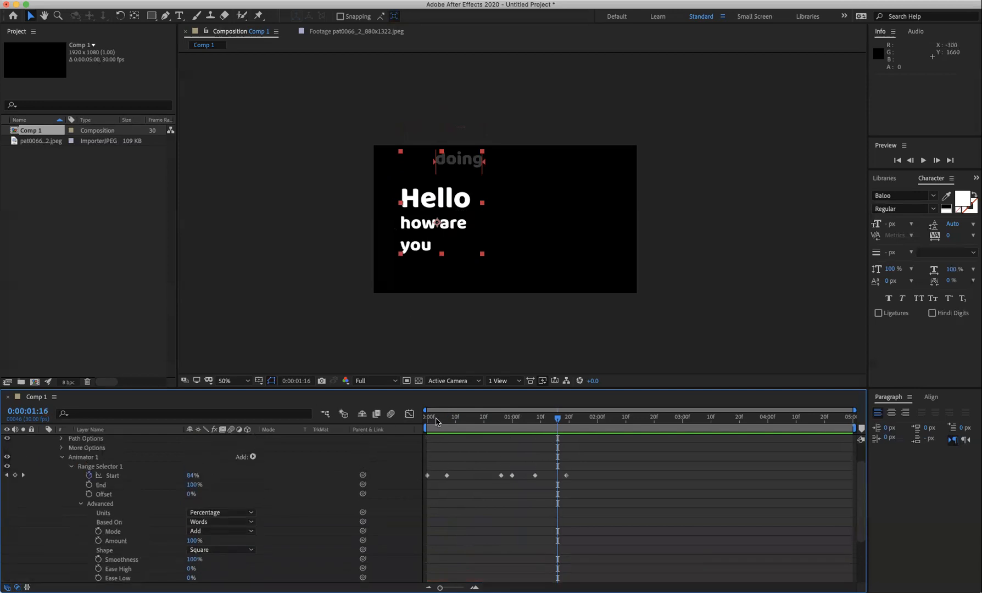
{"action": "left_click_drag", "start_coordinate": [461, 424], "coordinate": [515, 431]}
{"action": "left_click", "coordinate": [481, 419]}
{"action": "scroll", "coordinate": [287, 536], "scroll_direction": "up", "scroll_amount": 2}
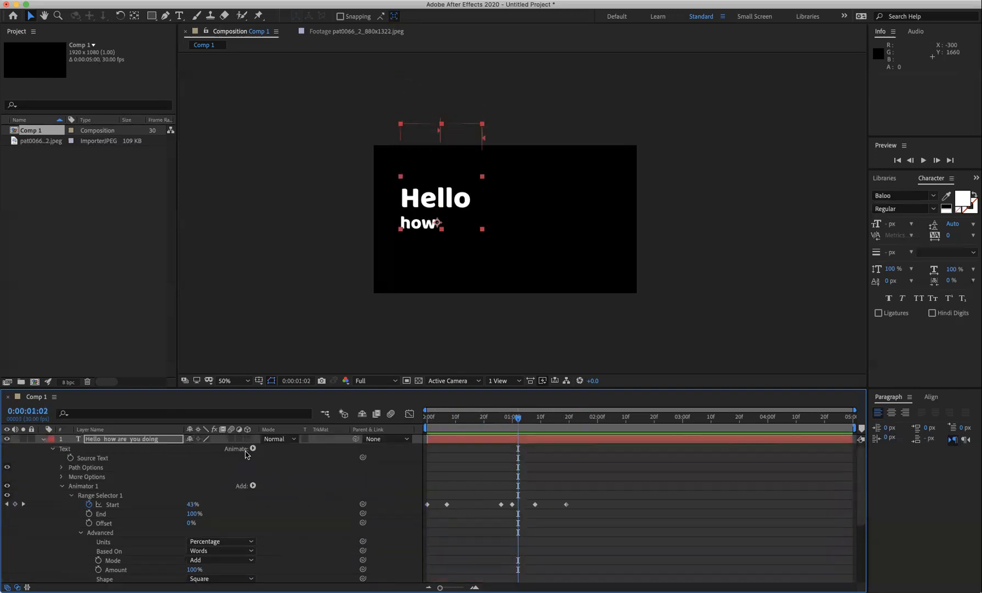
Collapse the combined "Hello how are you doing" text layer's properties and duplicate the layer.
{"action": "left_click", "coordinate": [44, 439]}
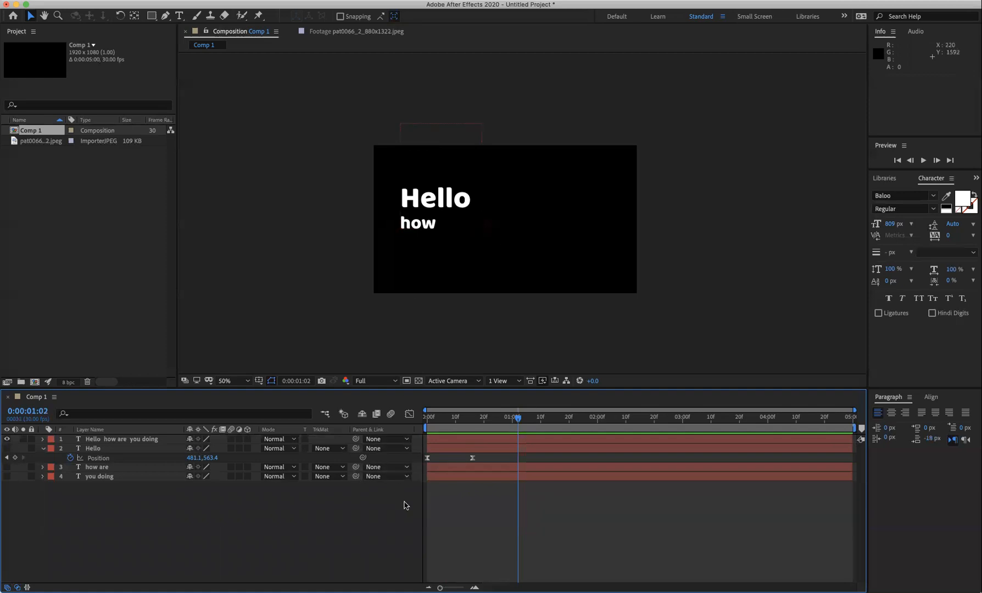
{"action": "left_click_drag", "start_coordinate": [486, 420], "coordinate": [571, 454]}
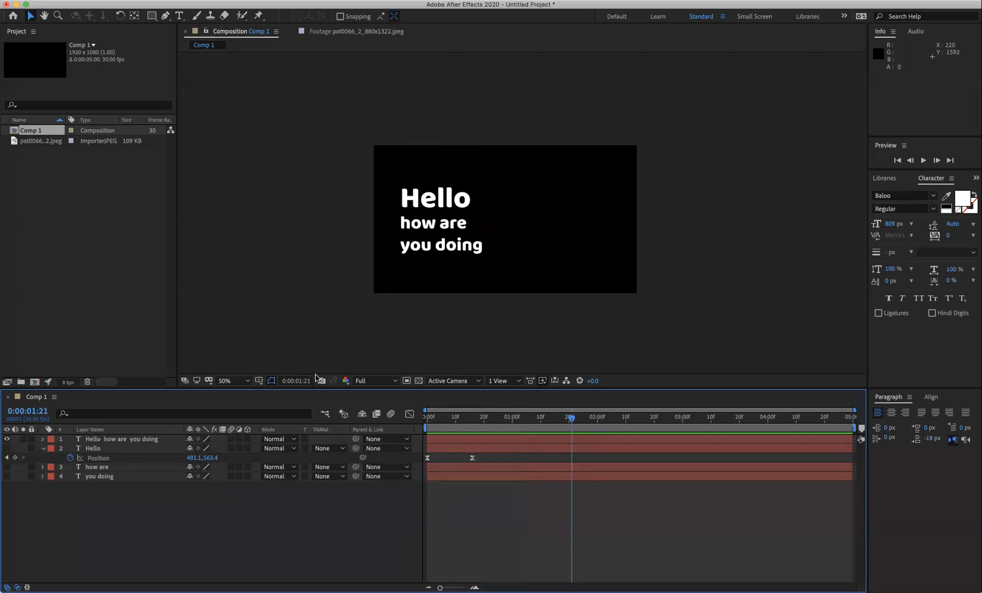
{"action": "left_click", "coordinate": [106, 441]}
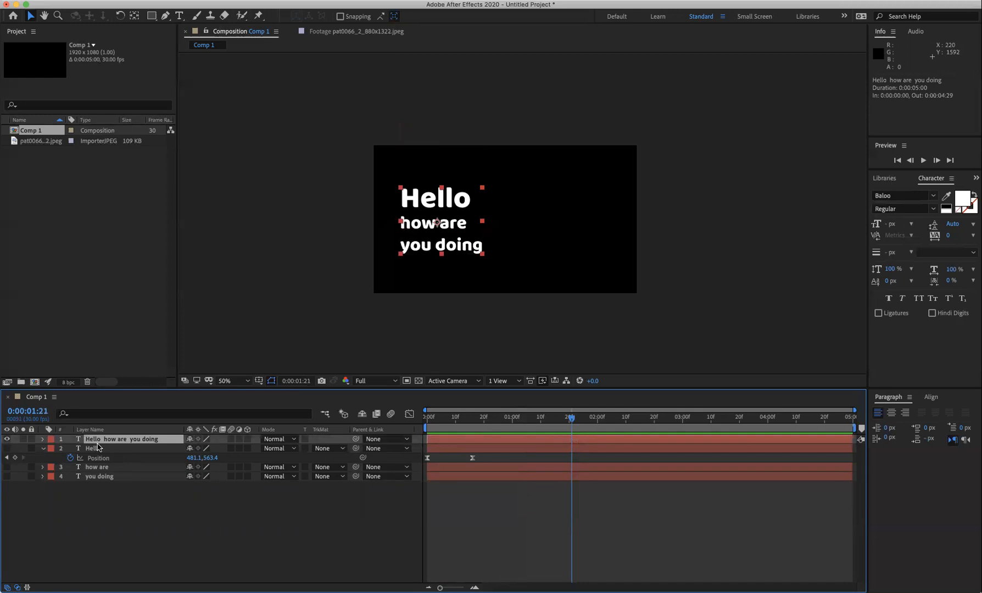
{"action": "key", "text": "cmd+c"}
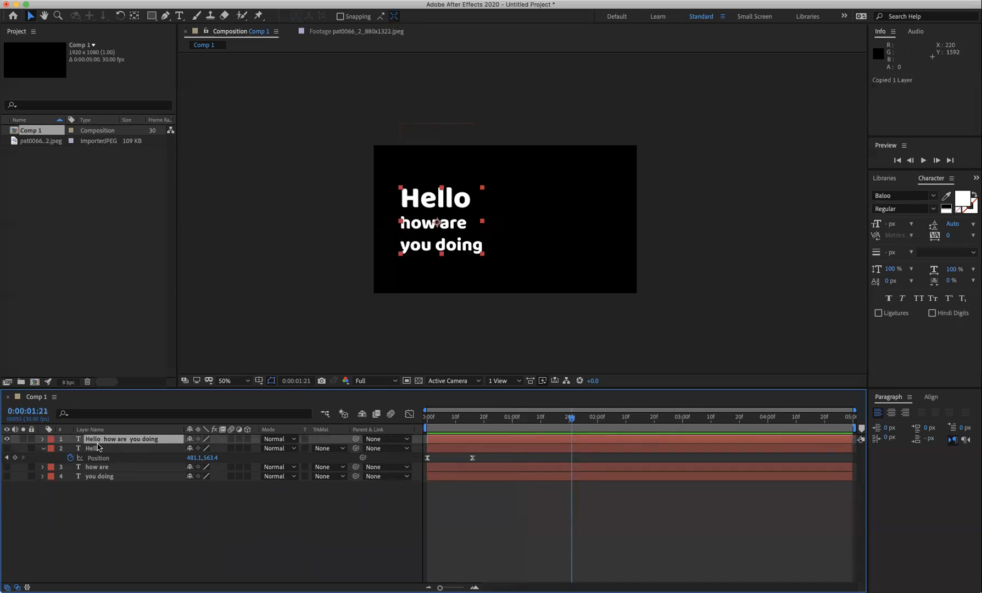
{"action": "key", "text": "super+v"}
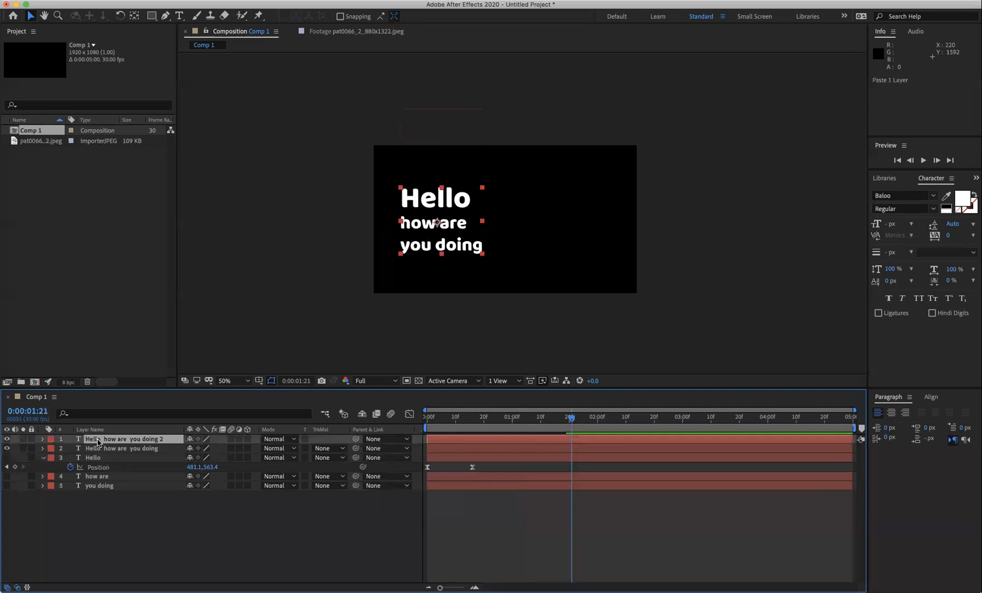
Delete Animator 1 from the duplicated "Hello how are you doing 2" text layer and return the playhead to 0:00:00:00.
{"action": "left_click", "coordinate": [42, 439]}
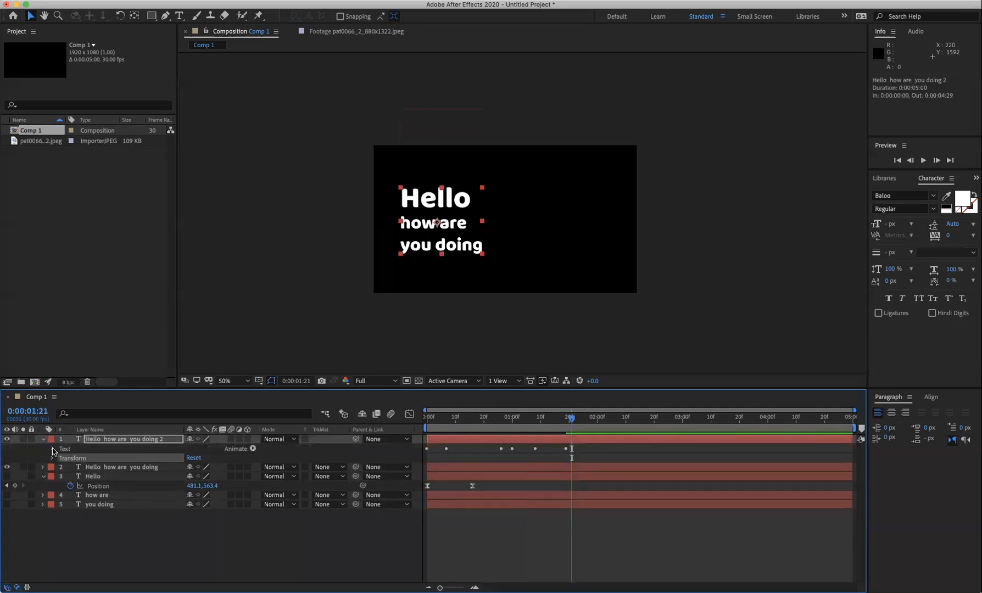
{"action": "left_click", "coordinate": [53, 449]}
{"action": "left_click", "coordinate": [93, 486]}
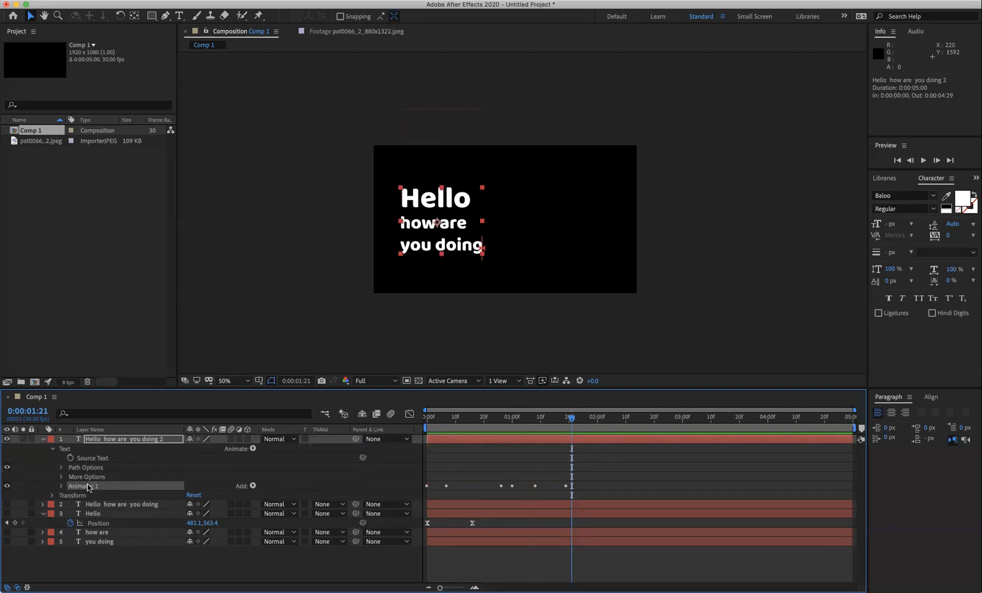
{"action": "key", "text": "Delete"}
{"action": "left_click_drag", "start_coordinate": [478, 418], "coordinate": [428, 417]}
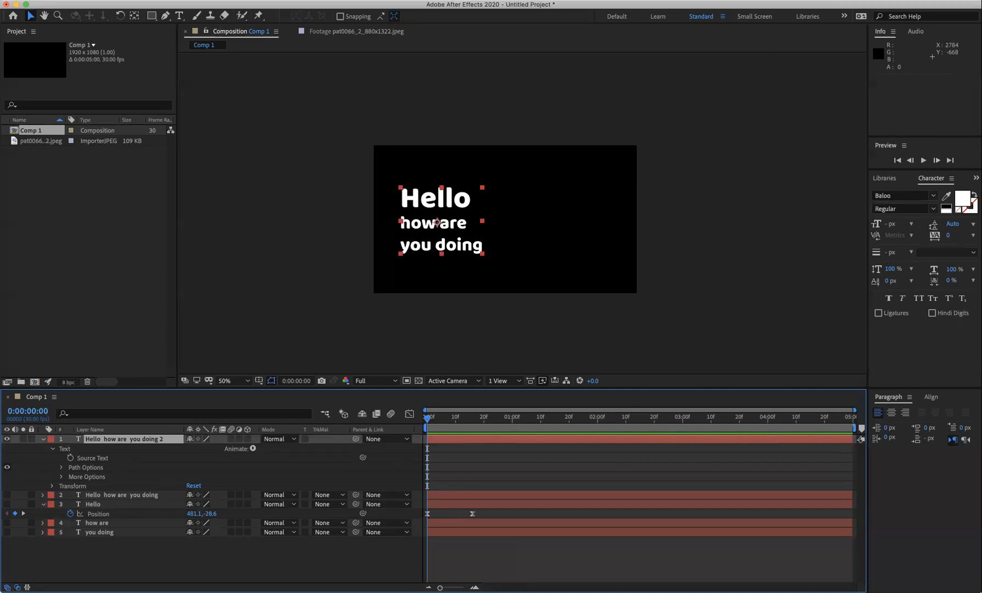
Show the Effects & Presets panel and look through its Text effects category.
{"action": "left_click", "coordinate": [332, 0]}
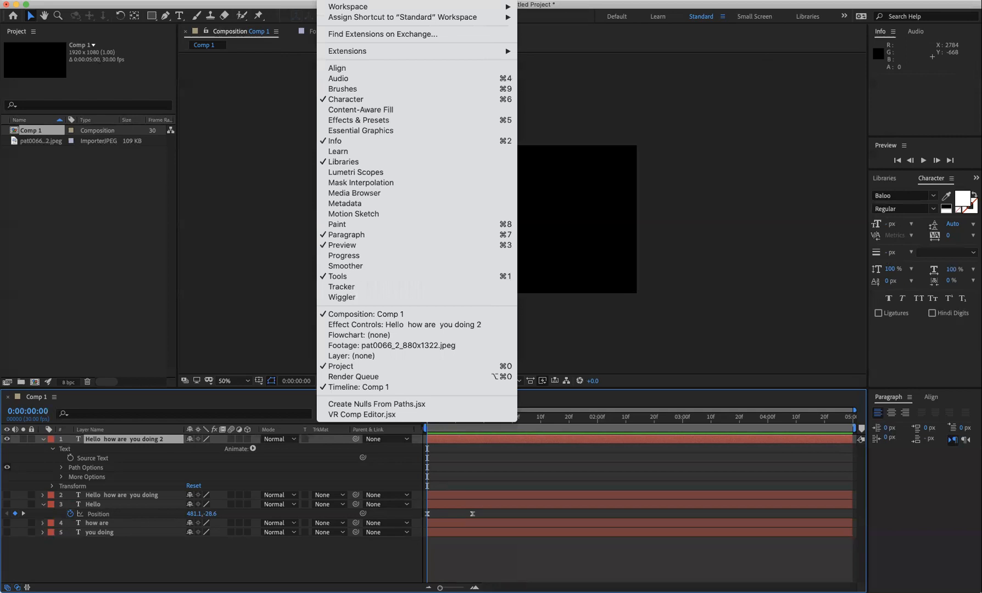
{"action": "left_click", "coordinate": [358, 120]}
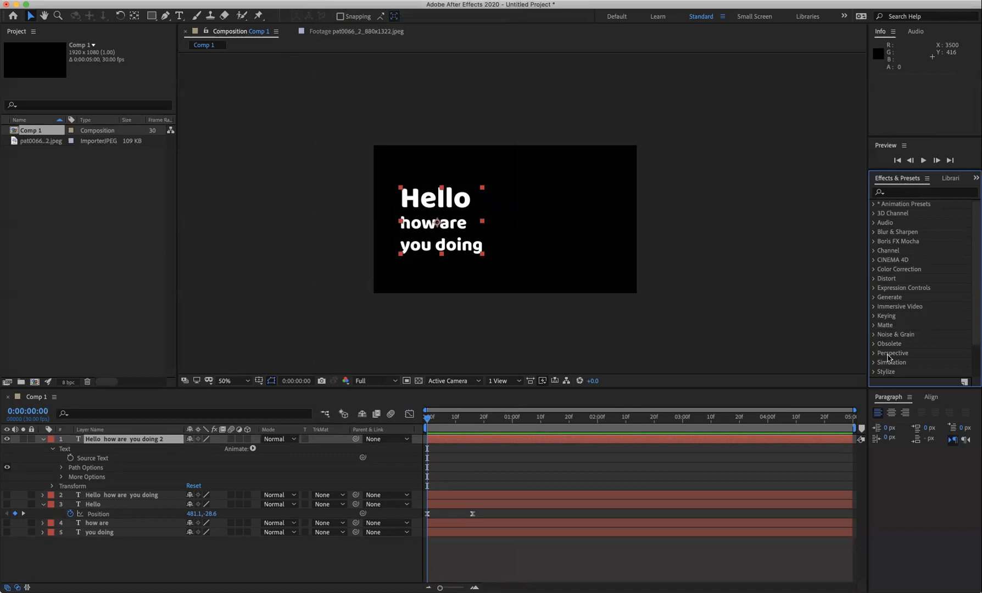
{"action": "scroll", "coordinate": [885, 310], "scroll_direction": "down", "scroll_amount": 3}
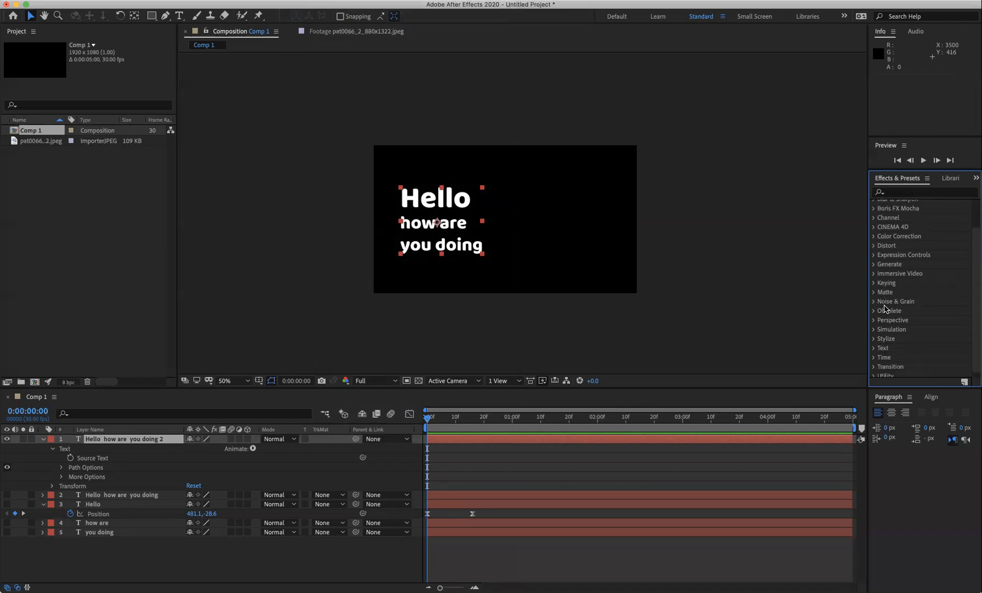
{"action": "left_click", "coordinate": [881, 348]}
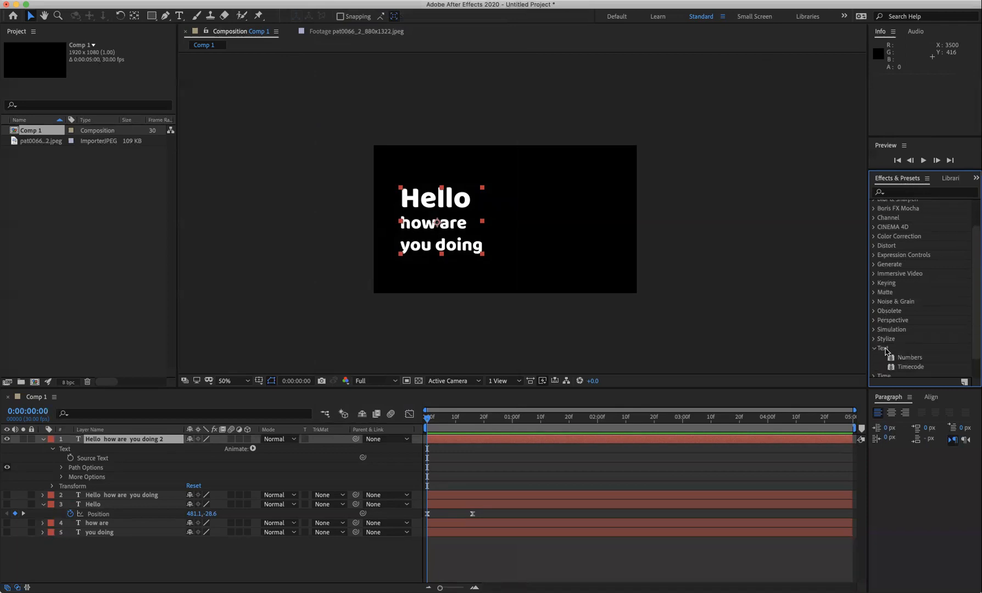
{"action": "scroll", "coordinate": [885, 352], "scroll_direction": "down", "scroll_amount": 2}
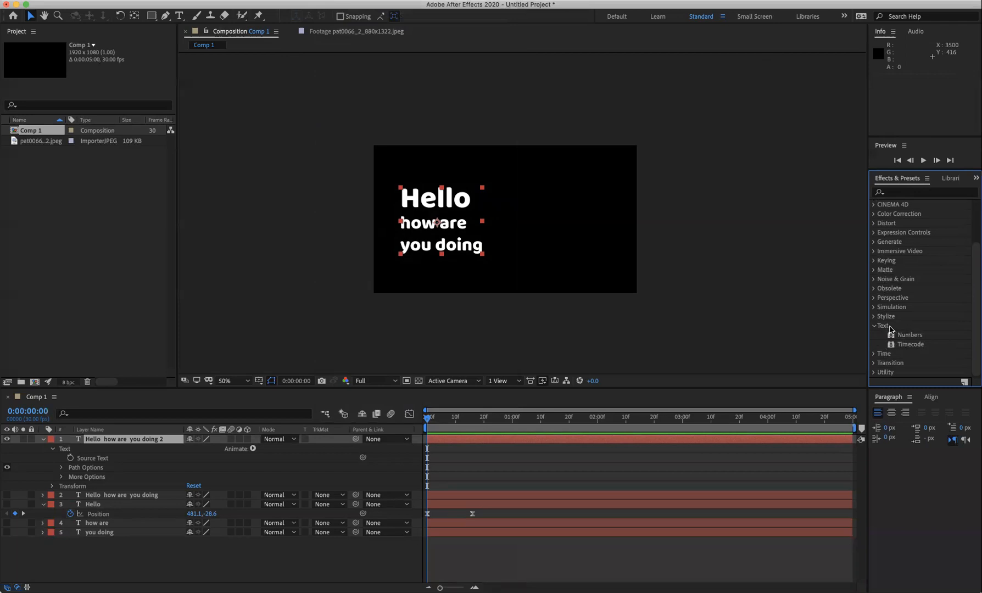
{"action": "scroll", "coordinate": [903, 333], "scroll_direction": "up", "scroll_amount": 2}
{"action": "scroll", "coordinate": [903, 332], "scroll_direction": "down", "scroll_amount": 2}
Search the effects and presets for "typ" and look through the 3D Text animation presets.
{"action": "left_click", "coordinate": [904, 191]}
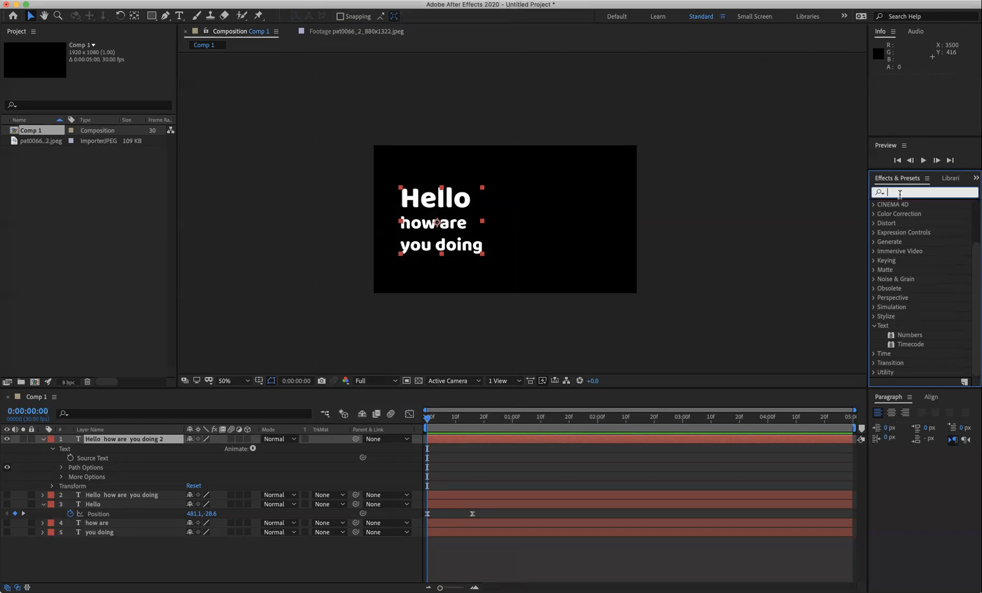
{"action": "type", "text": "typ"}
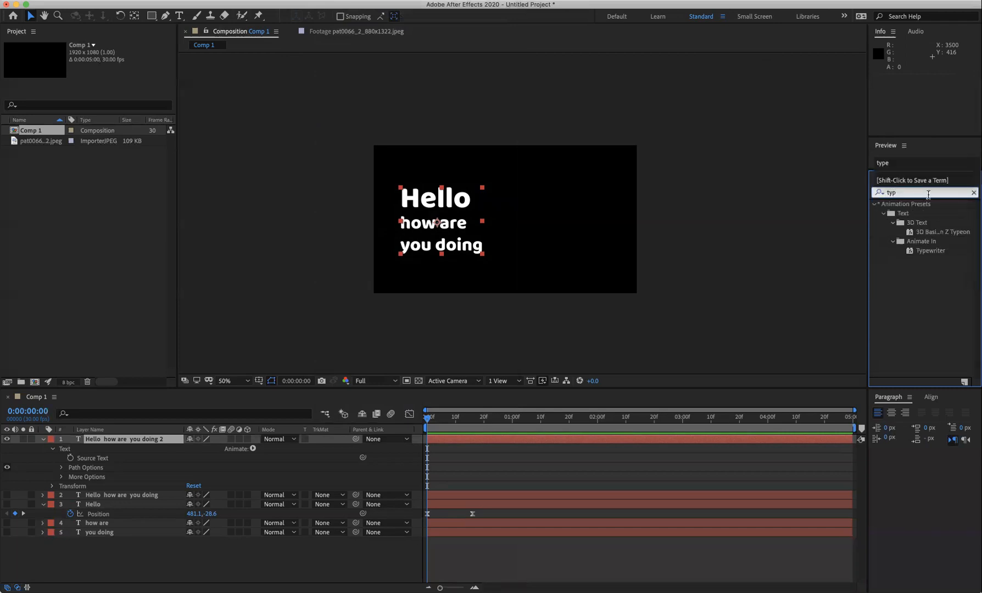
{"action": "left_click", "coordinate": [882, 217]}
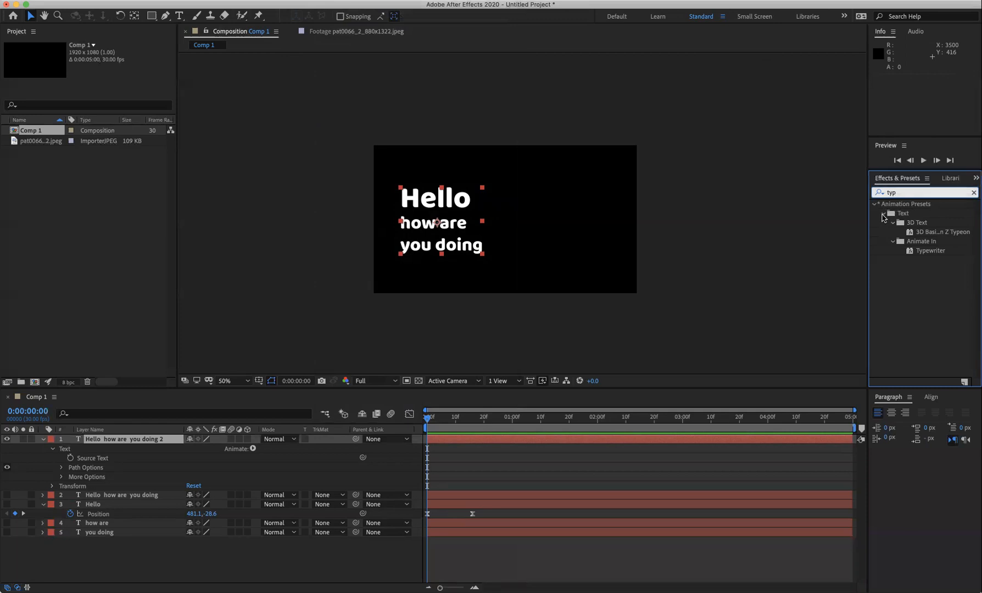
{"action": "left_click", "coordinate": [883, 215]}
{"action": "left_click", "coordinate": [884, 215]}
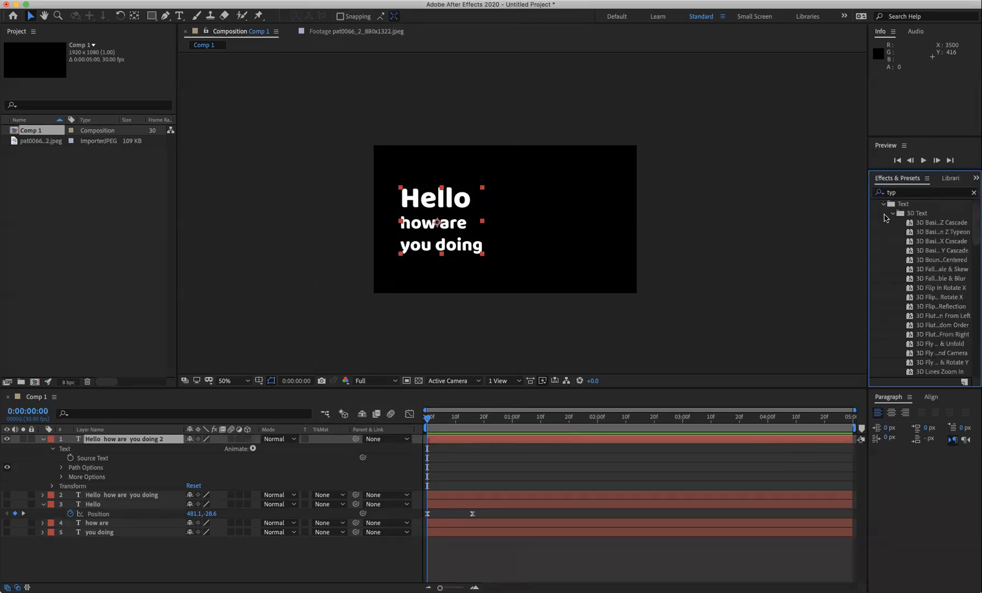
{"action": "scroll", "coordinate": [927, 230], "scroll_direction": "up", "scroll_amount": 1}
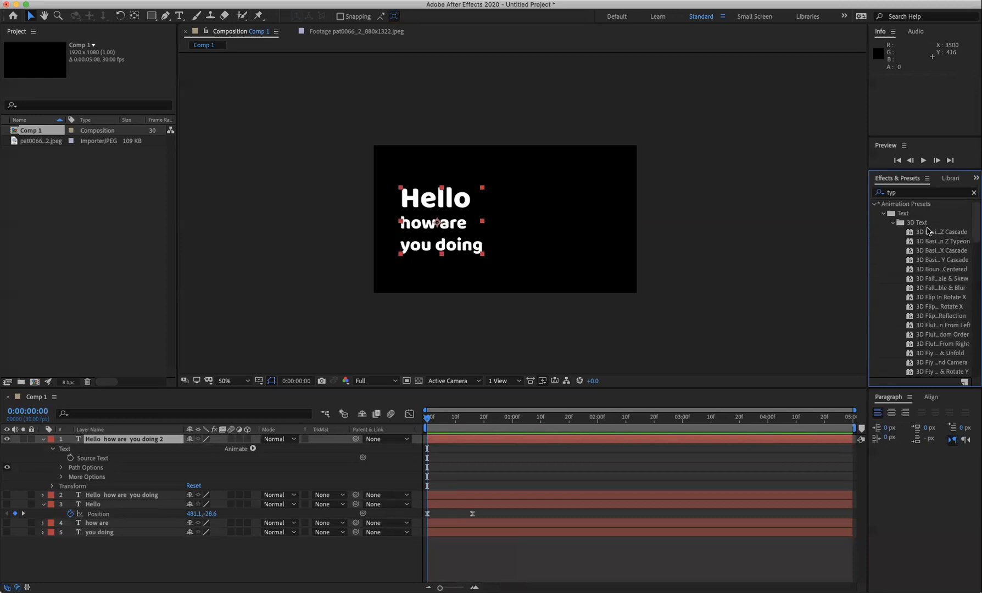
{"action": "left_click", "coordinate": [872, 205]}
{"action": "left_click", "coordinate": [873, 204]}
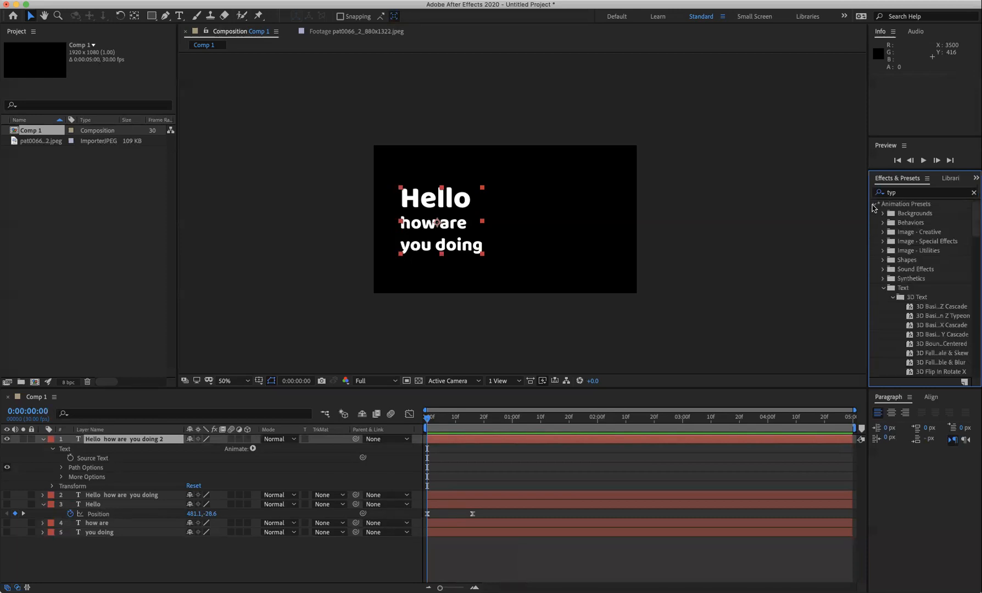
Clear the effects search and expand the Animation Presets category, checking the Text effects category as well.
{"action": "left_click", "coordinate": [973, 194]}
{"action": "scroll", "coordinate": [903, 265], "scroll_direction": "up", "scroll_amount": 2}
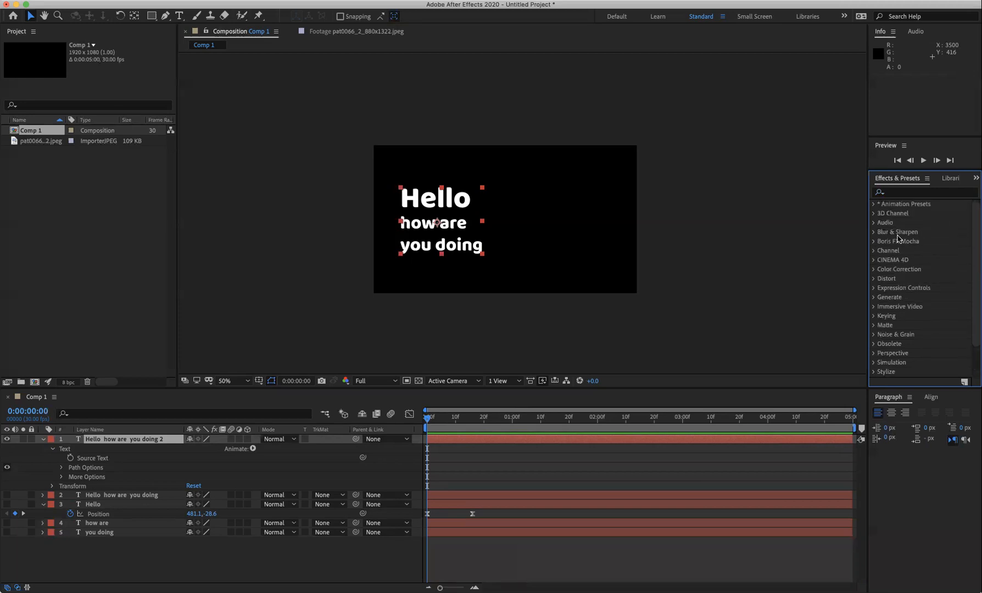
{"action": "left_click", "coordinate": [875, 207]}
{"action": "scroll", "coordinate": [885, 336], "scroll_direction": "down", "scroll_amount": 5}
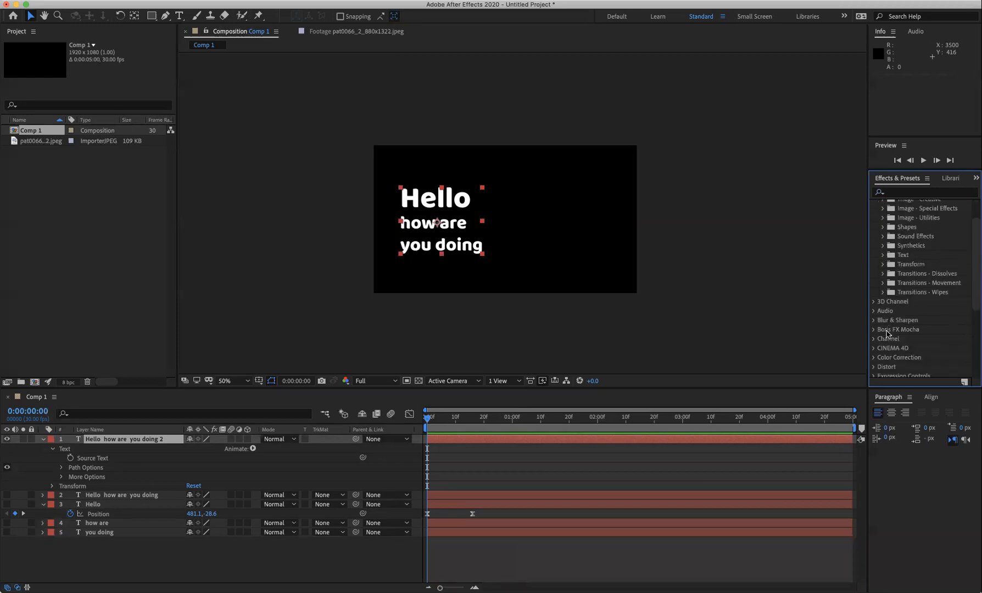
{"action": "scroll", "coordinate": [875, 309], "scroll_direction": "down", "scroll_amount": 3}
{"action": "left_click", "coordinate": [873, 354]}
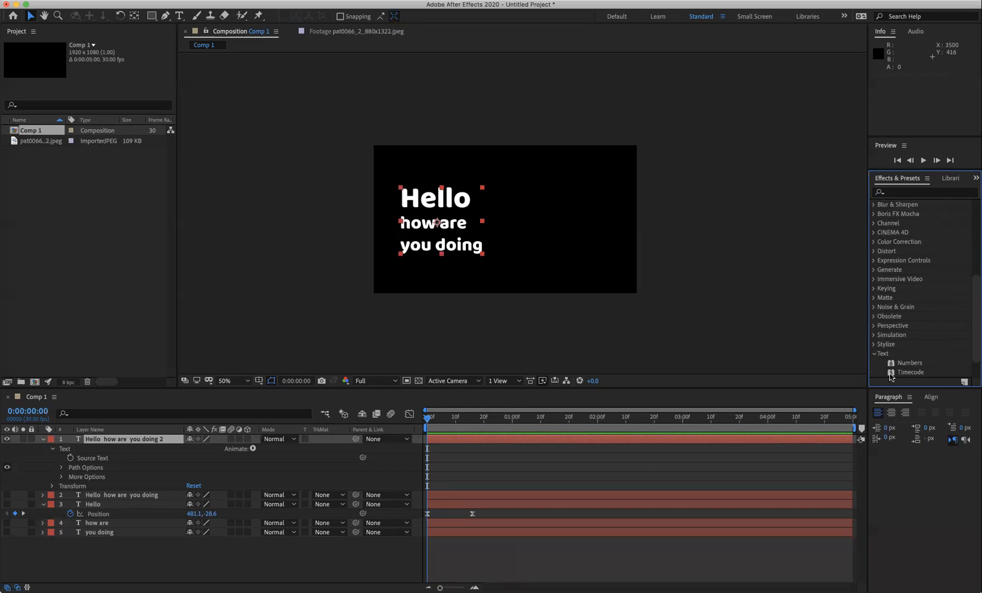
{"action": "scroll", "coordinate": [895, 368], "scroll_direction": "down", "scroll_amount": 1}
{"action": "scroll", "coordinate": [895, 367], "scroll_direction": "up", "scroll_amount": 8}
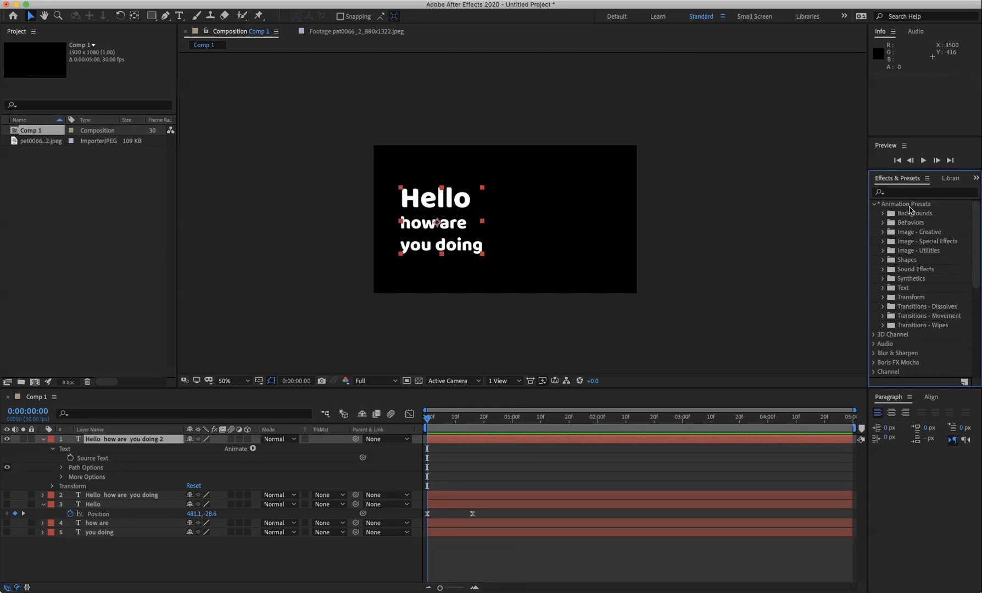
Expand the Blurs folder within the Text animation presets and select the Blur By Word preset.
{"action": "left_click", "coordinate": [884, 289]}
{"action": "scroll", "coordinate": [893, 241], "scroll_direction": "down", "scroll_amount": 5}
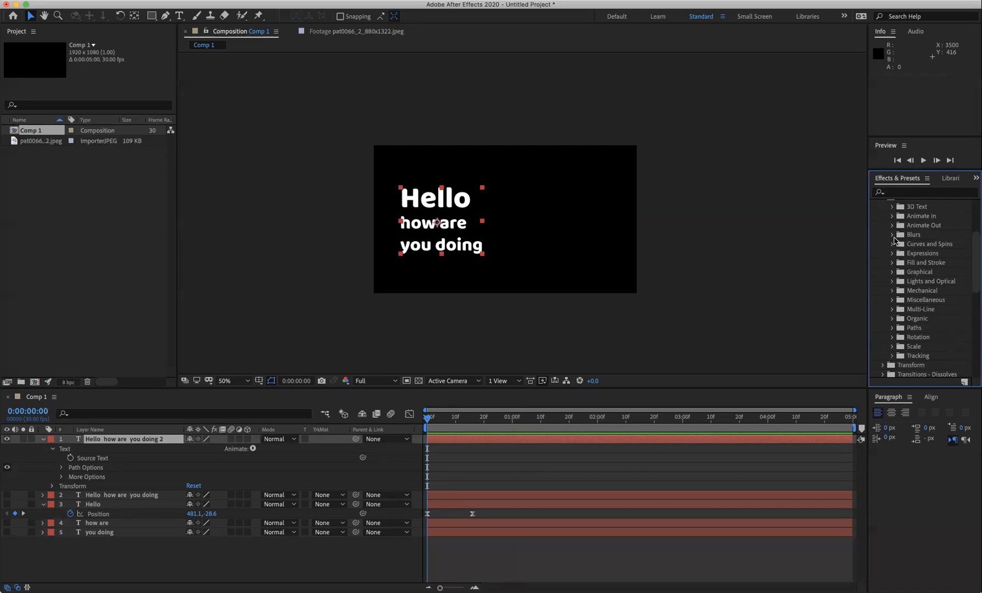
{"action": "left_click", "coordinate": [892, 235]}
{"action": "left_click", "coordinate": [931, 245]}
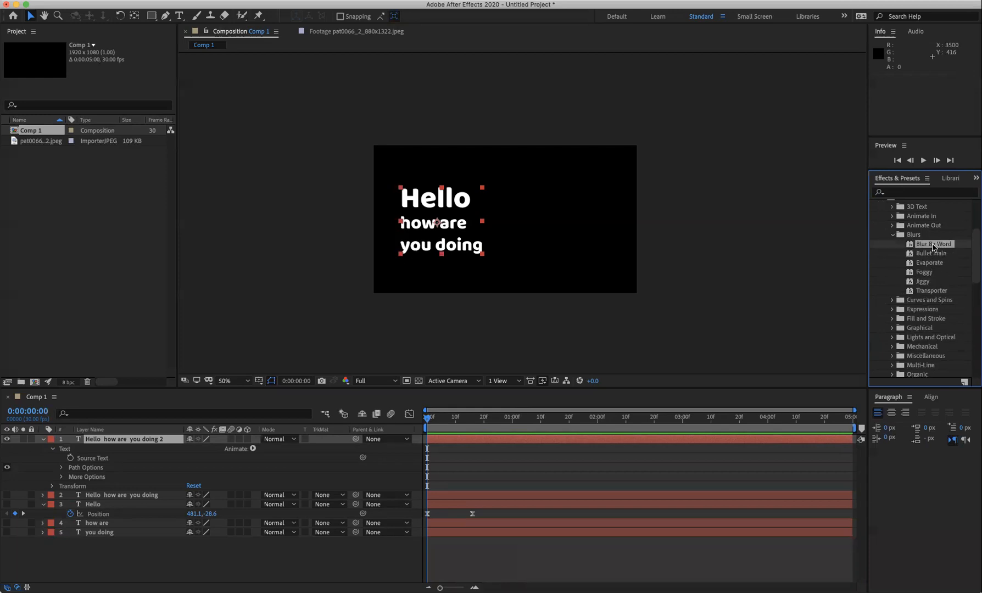
Try the Blur By Word preset on the "Hello how are you doing 2" layer, scrub its start, and undo it.
{"action": "left_click_drag", "start_coordinate": [935, 246], "coordinate": [460, 250]}
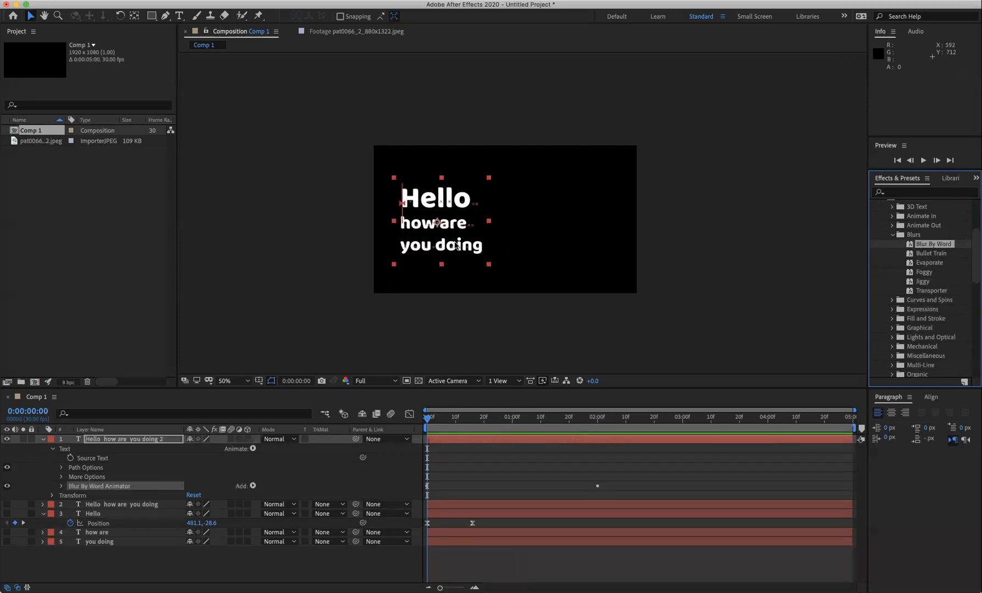
{"action": "left_click_drag", "start_coordinate": [429, 420], "coordinate": [433, 444]}
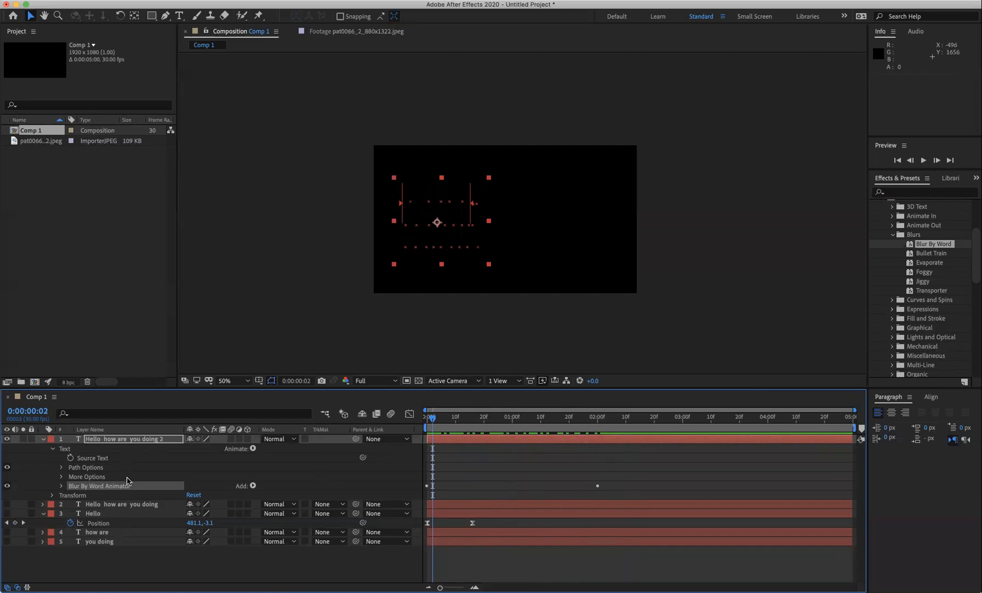
{"action": "left_click", "coordinate": [87, 489]}
{"action": "key", "text": "Delete"}
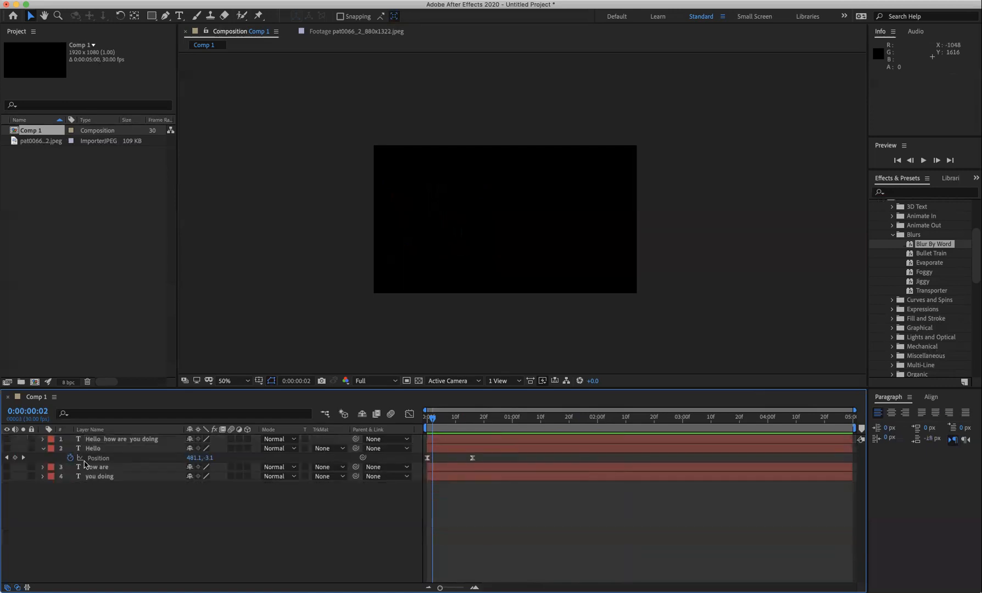
{"action": "key", "text": "ctrl+z"}
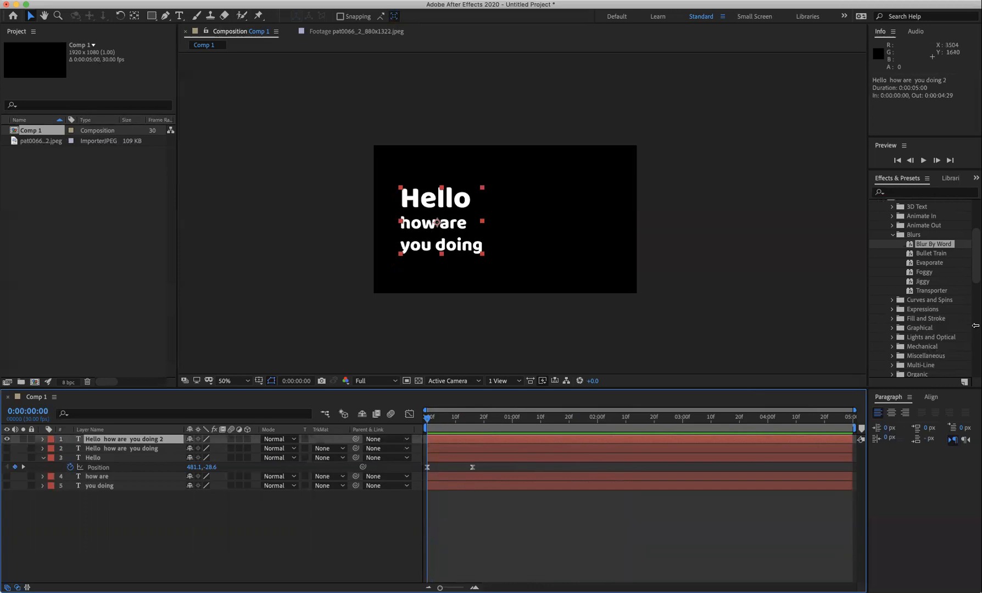
Apply the Foggy preset to the "Hello how are you doing 2" layer and expand its Foggy Animator down to the Range Selector 1 properties.
{"action": "left_click_drag", "start_coordinate": [927, 275], "coordinate": [430, 229]}
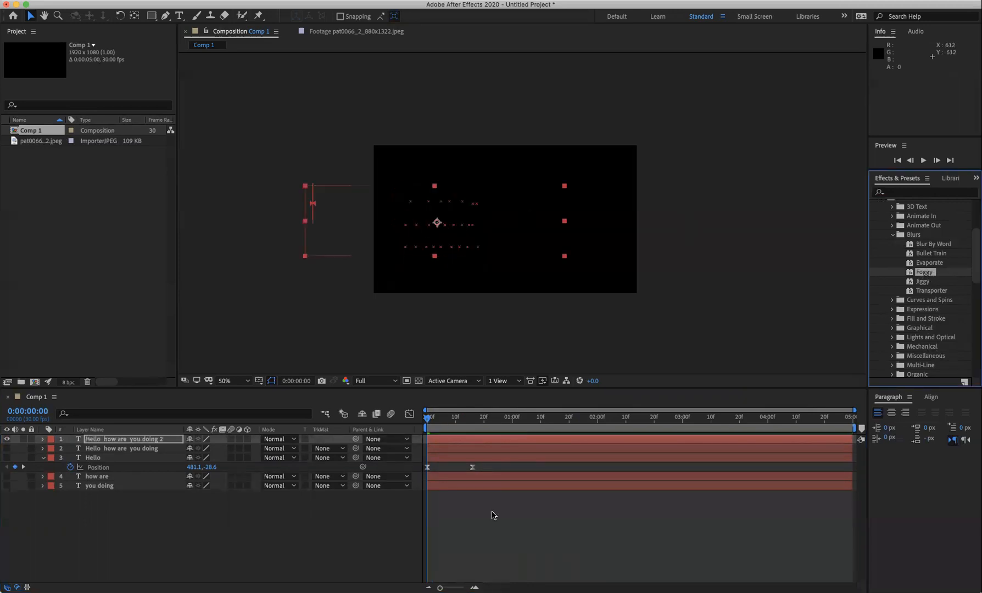
{"action": "left_click", "coordinate": [432, 420]}
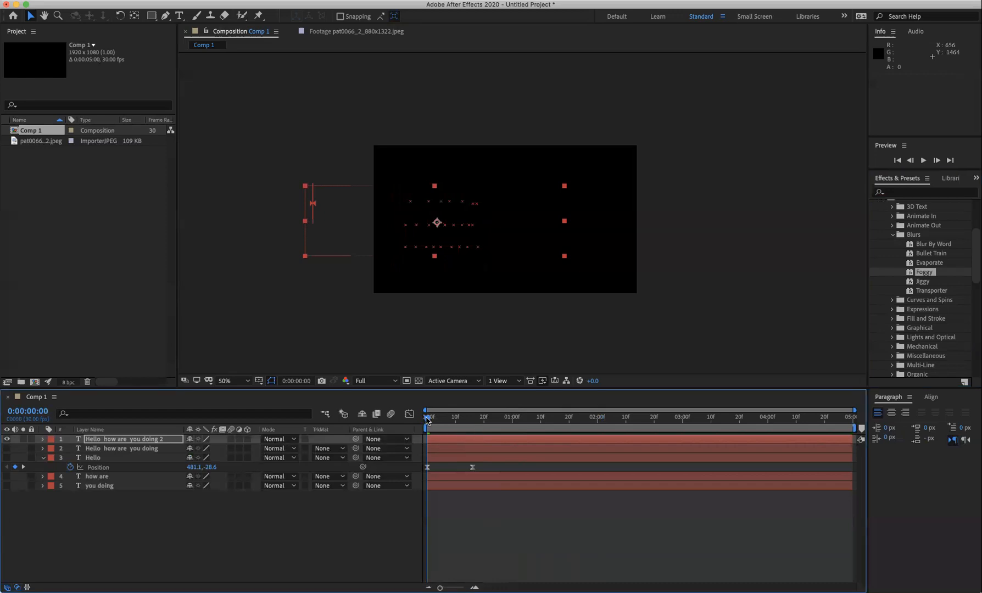
{"action": "left_click", "coordinate": [42, 440]}
{"action": "left_click", "coordinate": [52, 448]}
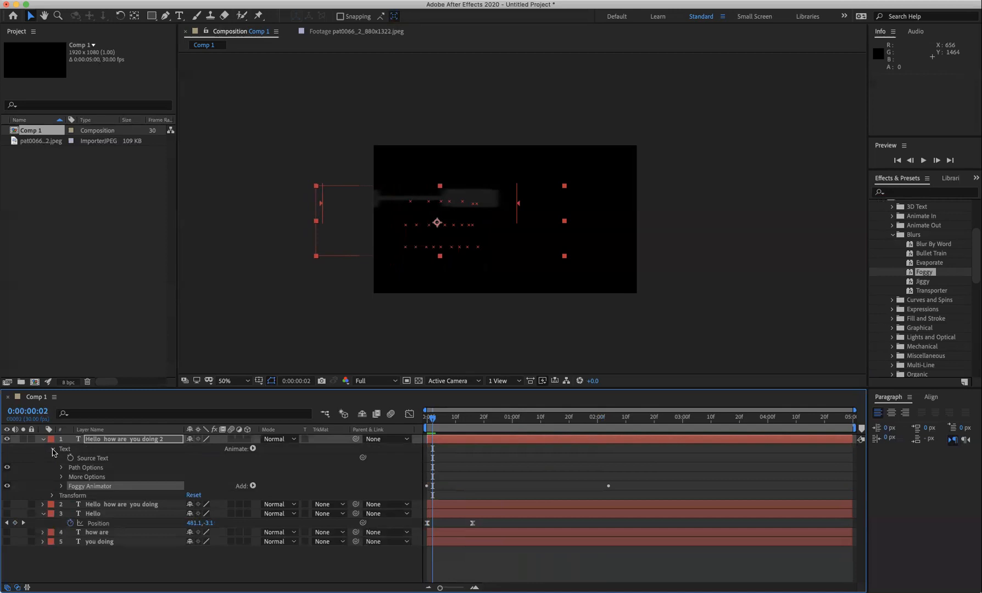
{"action": "left_click", "coordinate": [61, 487]}
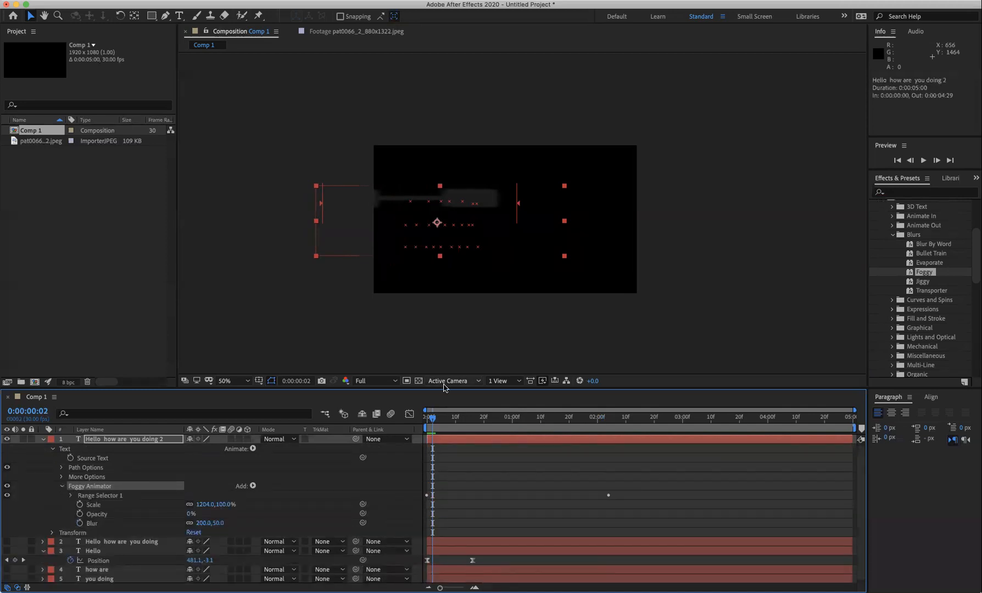
{"action": "left_click", "coordinate": [103, 497]}
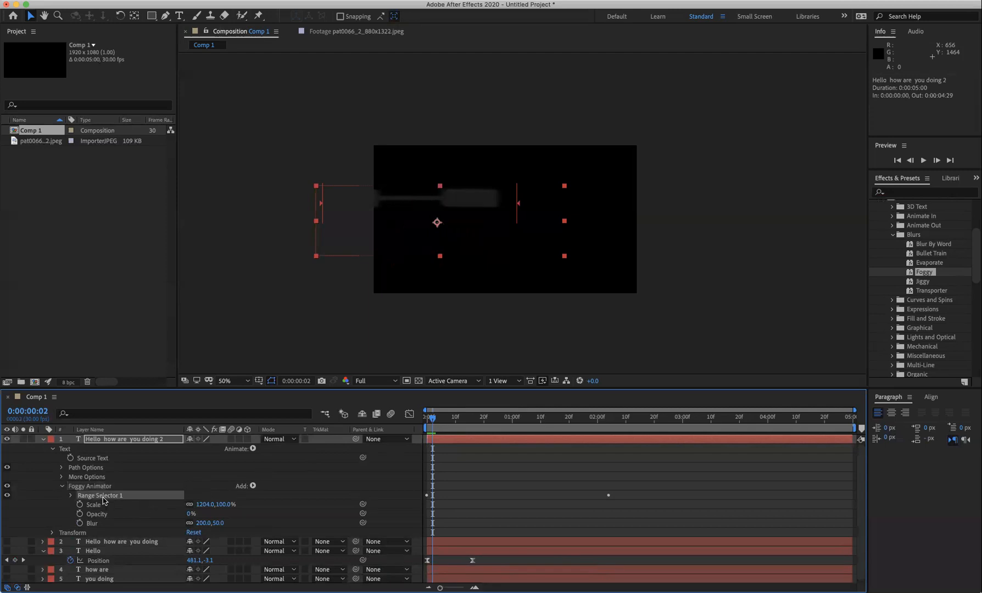
{"action": "left_click", "coordinate": [70, 495]}
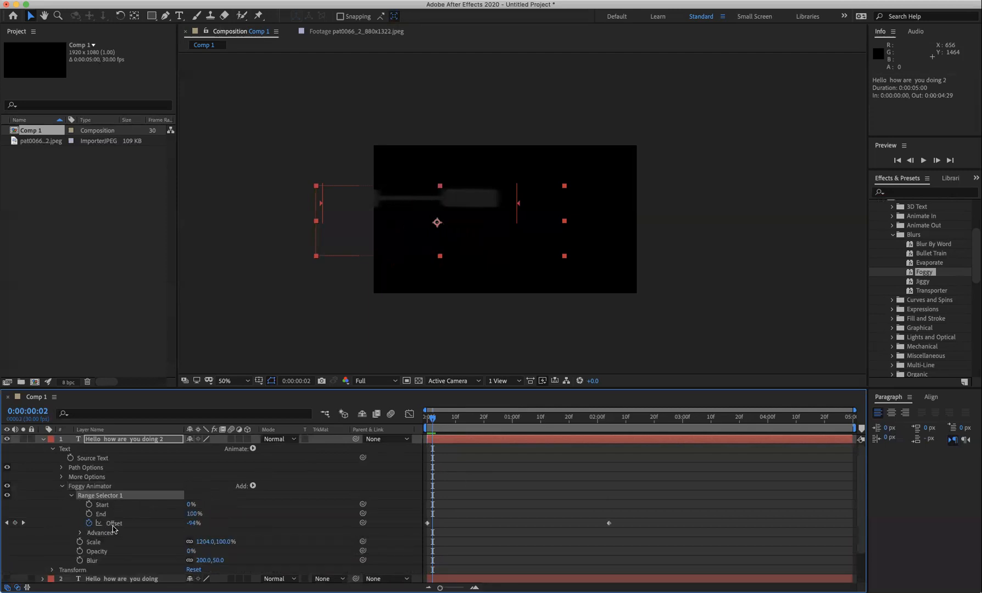
Preview the Foggy text animation from the start of the composition.
{"action": "left_click", "coordinate": [430, 420]}
{"action": "key", "text": "space"}
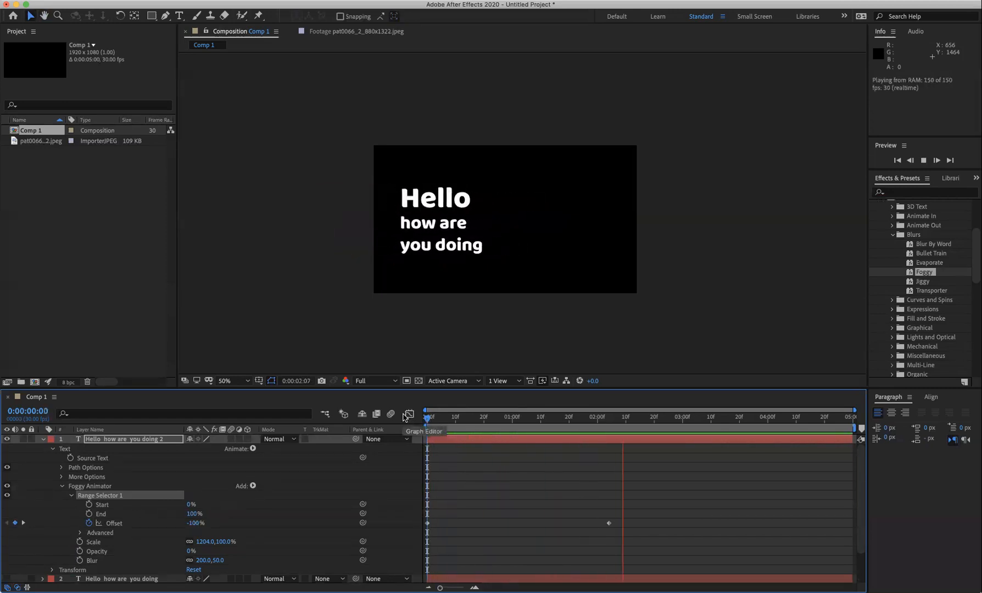
{"action": "key", "text": "space"}
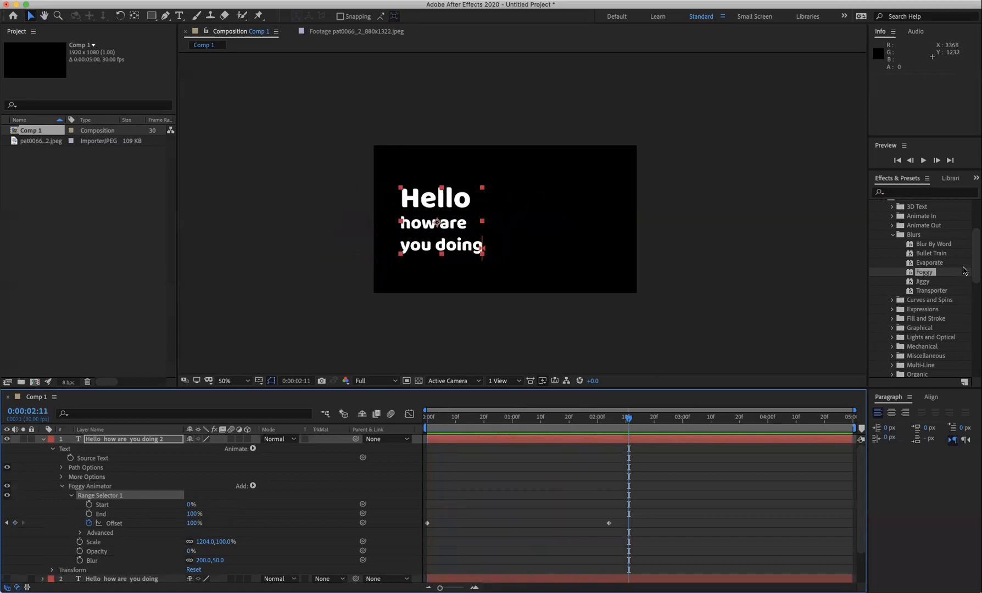
Move the second Offset keyframe of the Foggy Animator's Range Selector 1 to about 0:00:00:17 and reselect the text layer.
{"action": "scroll", "coordinate": [928, 323], "scroll_direction": "down", "scroll_amount": 3}
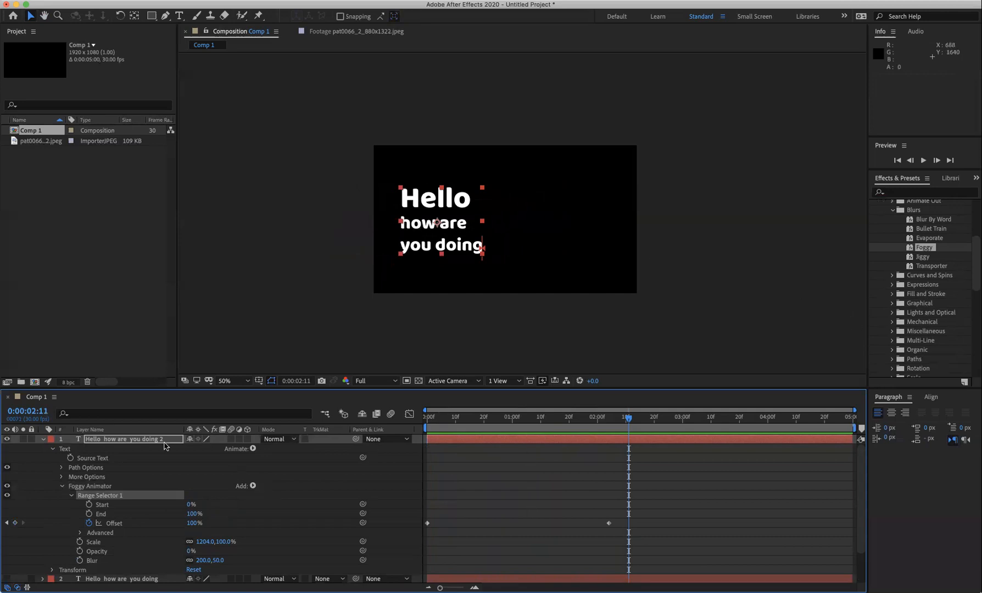
{"action": "key", "text": "Return"}
{"action": "left_click_drag", "start_coordinate": [608, 523], "coordinate": [476, 523]}
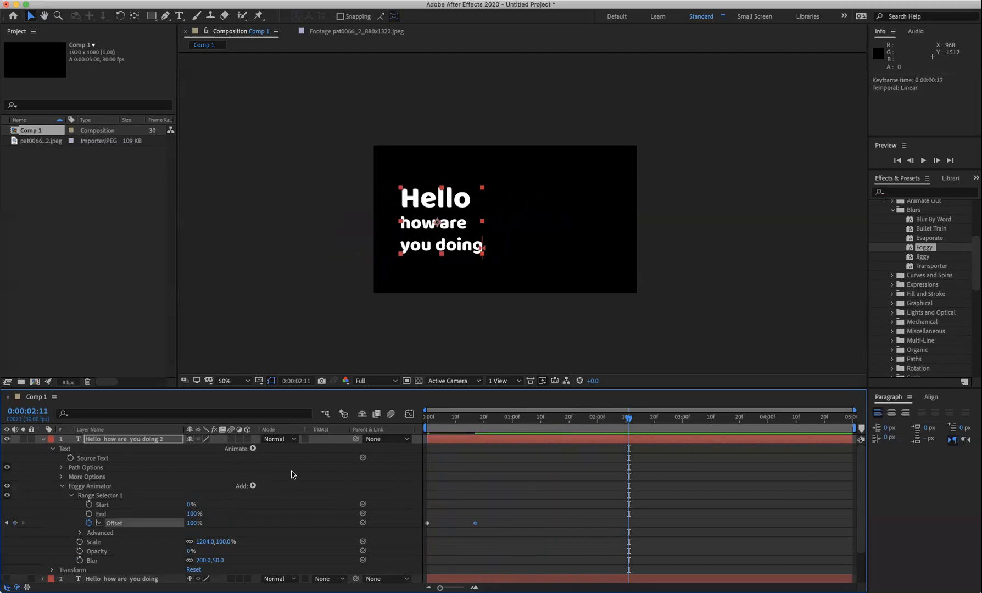
{"action": "left_click", "coordinate": [139, 439]}
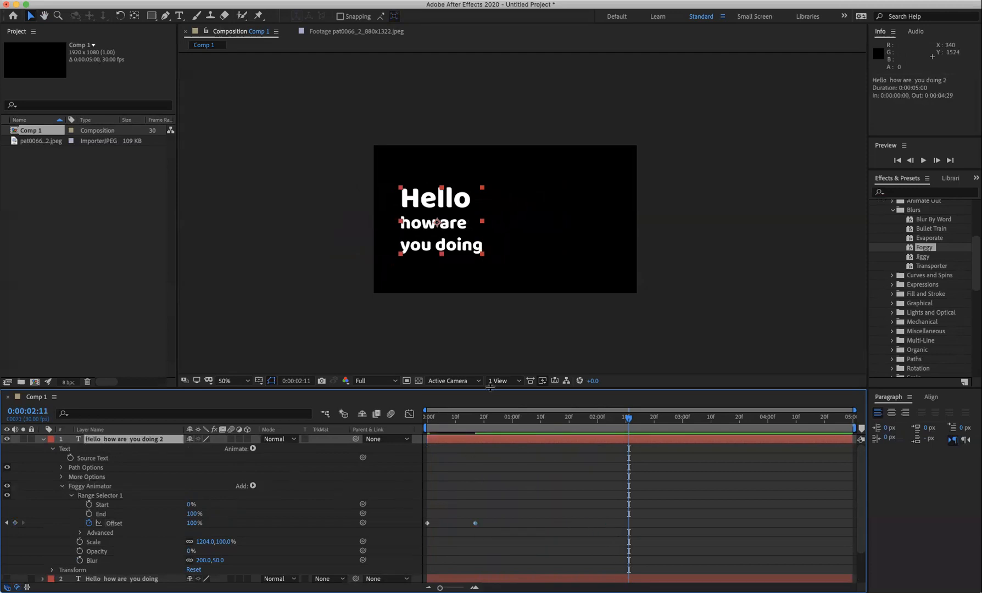
Preview the Foggy animation from the start and show only the keyframed properties of the two "Hello how are you doing" layers.
{"action": "left_click_drag", "start_coordinate": [519, 416], "coordinate": [365, 409]}
{"action": "key", "text": "space"}
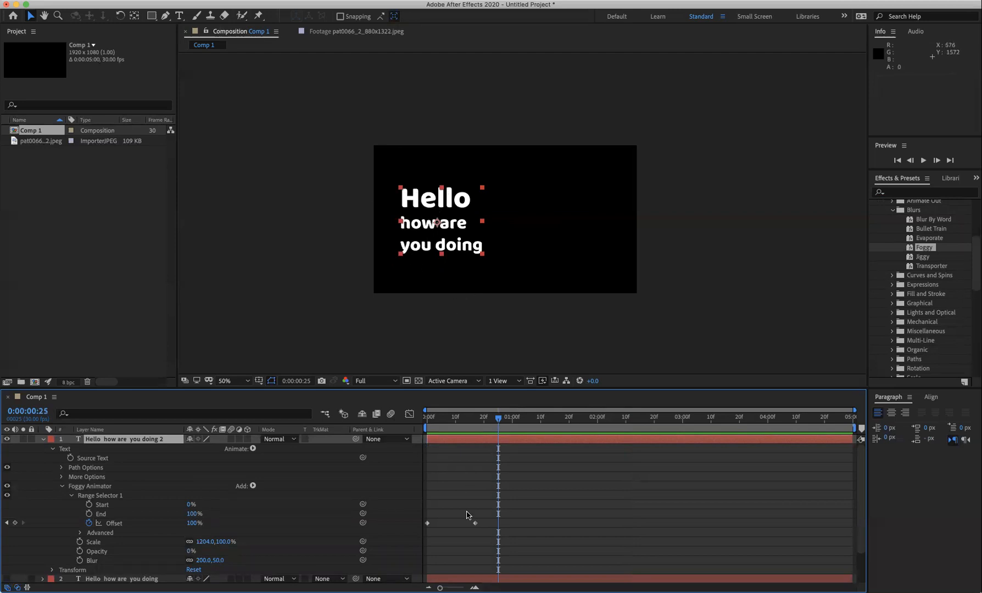
{"action": "scroll", "coordinate": [459, 524], "scroll_direction": "down", "scroll_amount": 2}
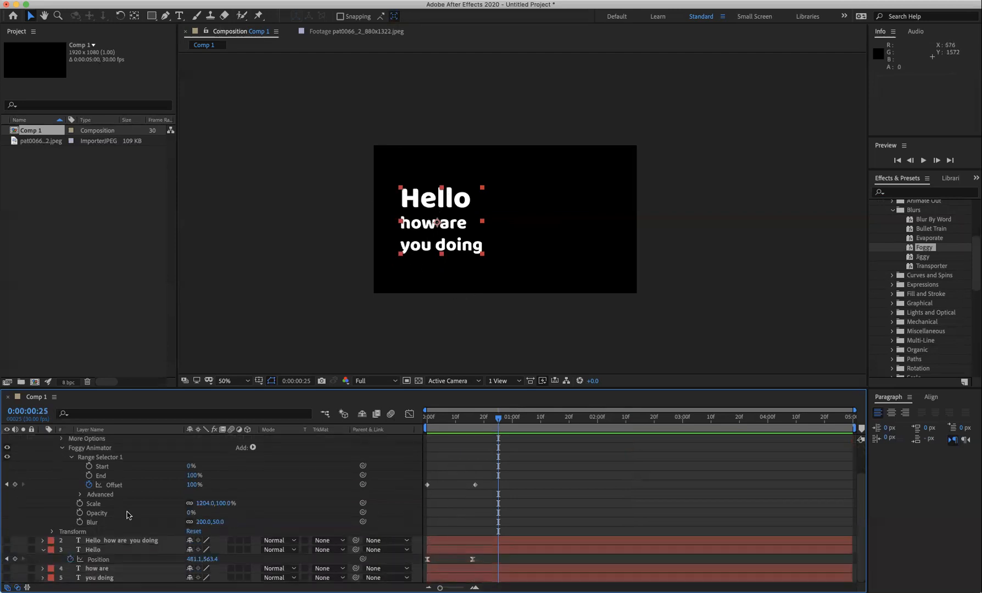
{"action": "left_click", "coordinate": [94, 541]}
{"action": "key", "text": "u"}
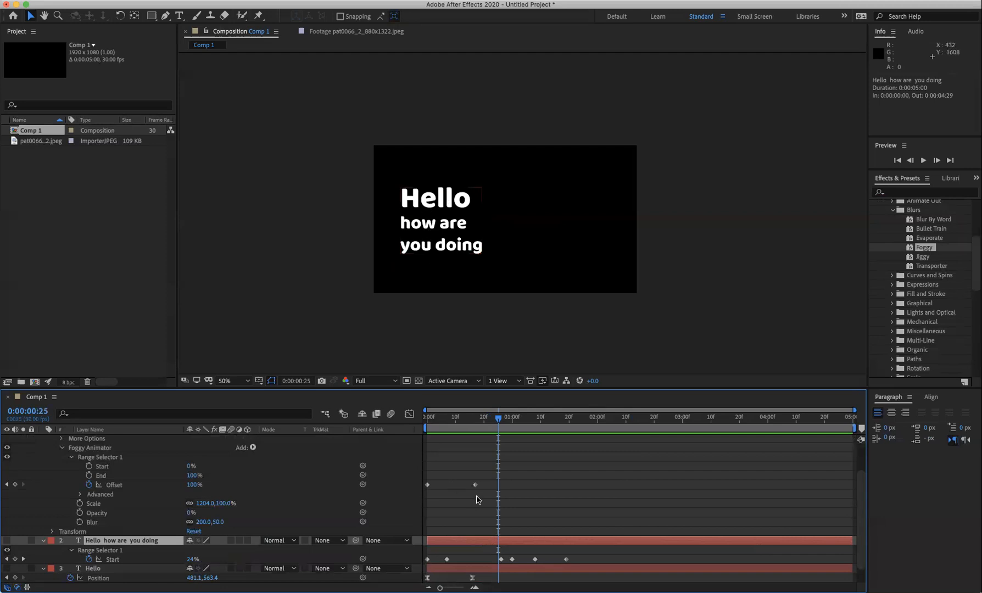
{"action": "scroll", "coordinate": [247, 466], "scroll_direction": "up", "scroll_amount": 3}
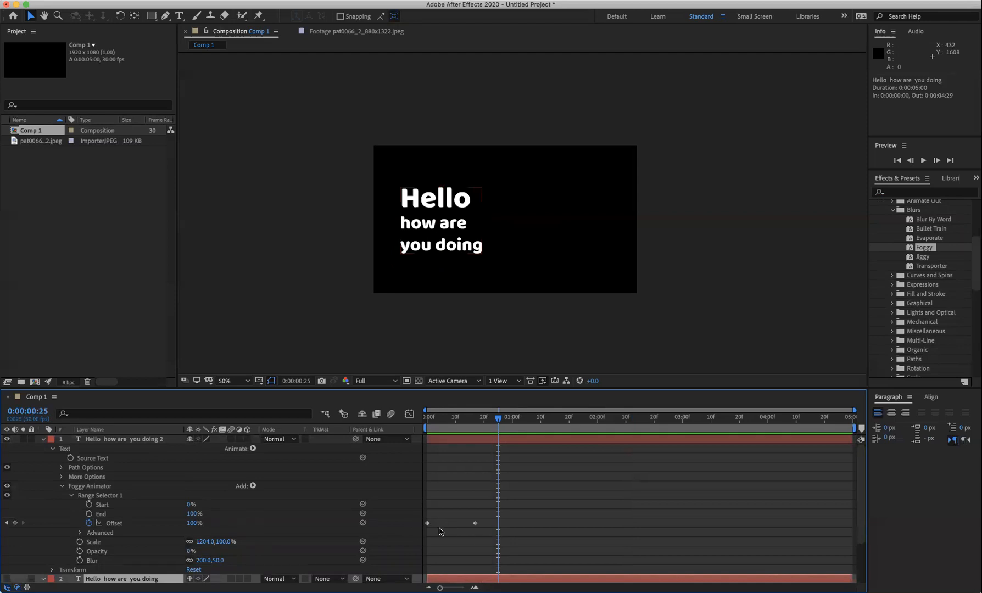
{"action": "left_click", "coordinate": [104, 440]}
{"action": "key", "text": "u"}
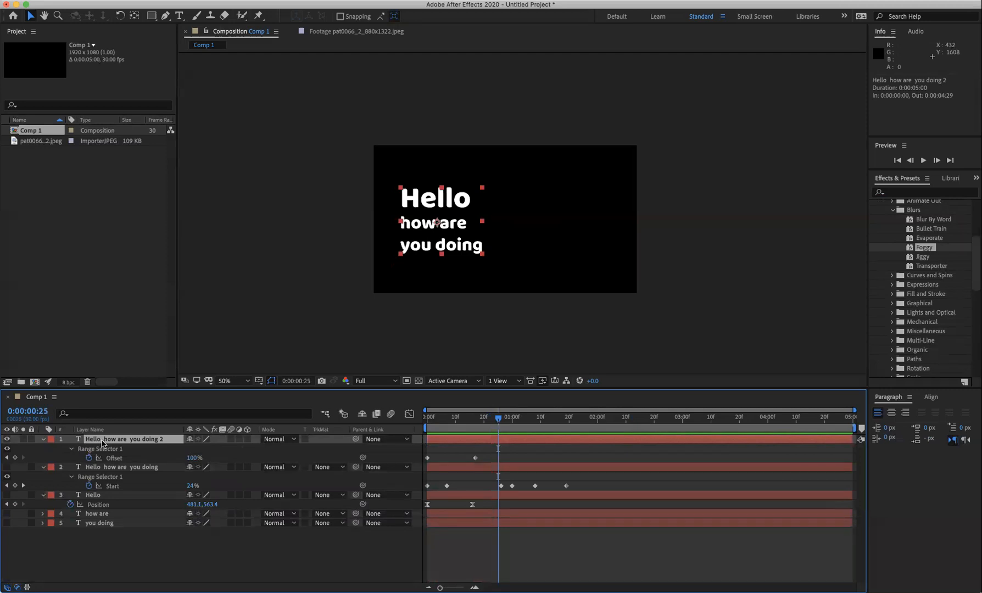
{"action": "left_click", "coordinate": [123, 468]}
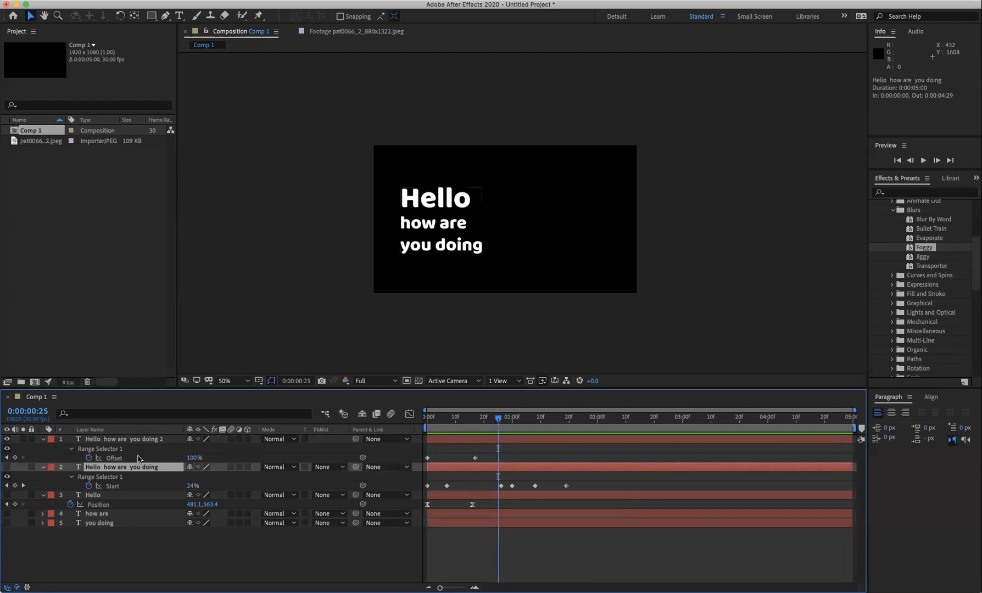
Expand the "Hello how are you doing 2" layer's properties and delete its Foggy Animator.
{"action": "left_click", "coordinate": [44, 440]}
{"action": "left_click", "coordinate": [44, 439]}
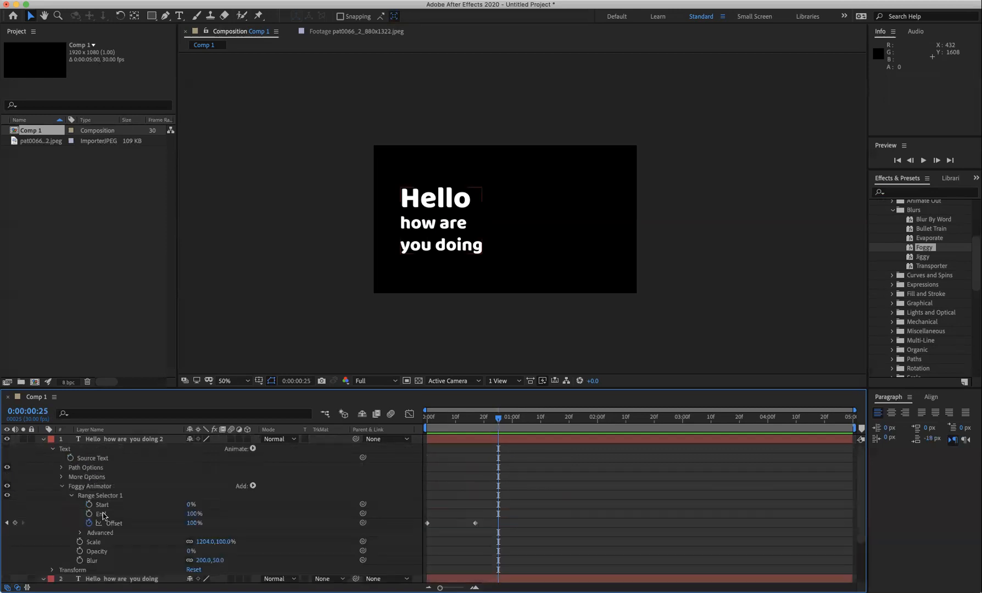
{"action": "left_click", "coordinate": [96, 487]}
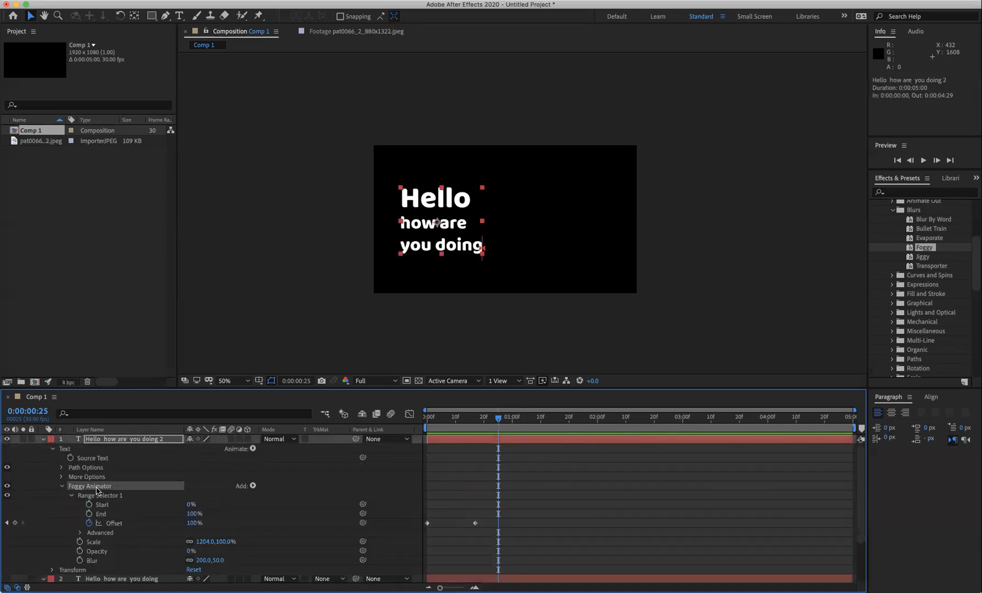
{"action": "key", "text": "Delete"}
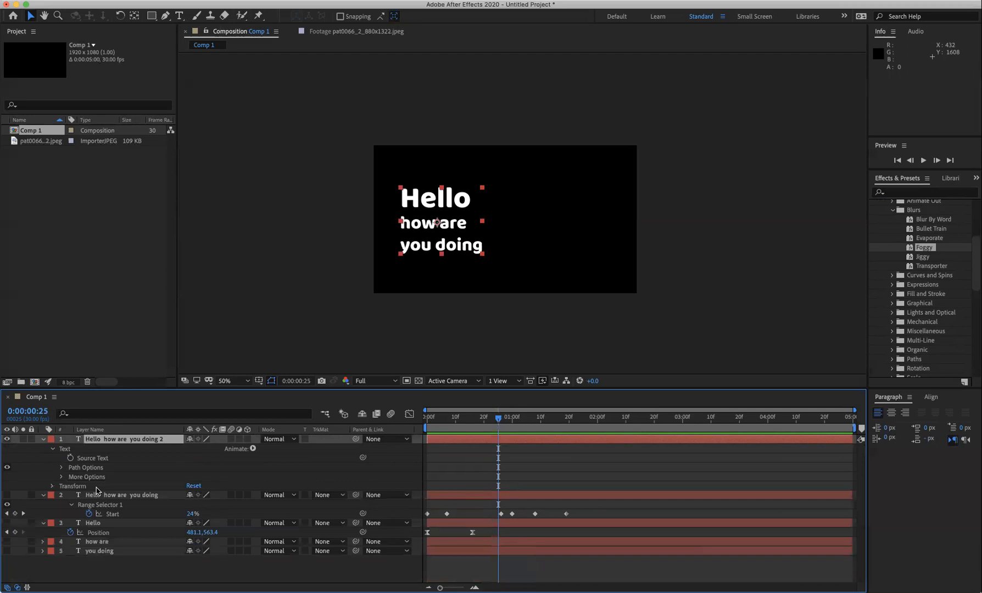
Apply the Blue Note preset from the Graphical text presets to the "Hello how are you doing 2" layer at 0:00:00:18.
{"action": "left_click_drag", "start_coordinate": [498, 417], "coordinate": [478, 420]}
{"action": "scroll", "coordinate": [921, 261], "scroll_direction": "up", "scroll_amount": 3}
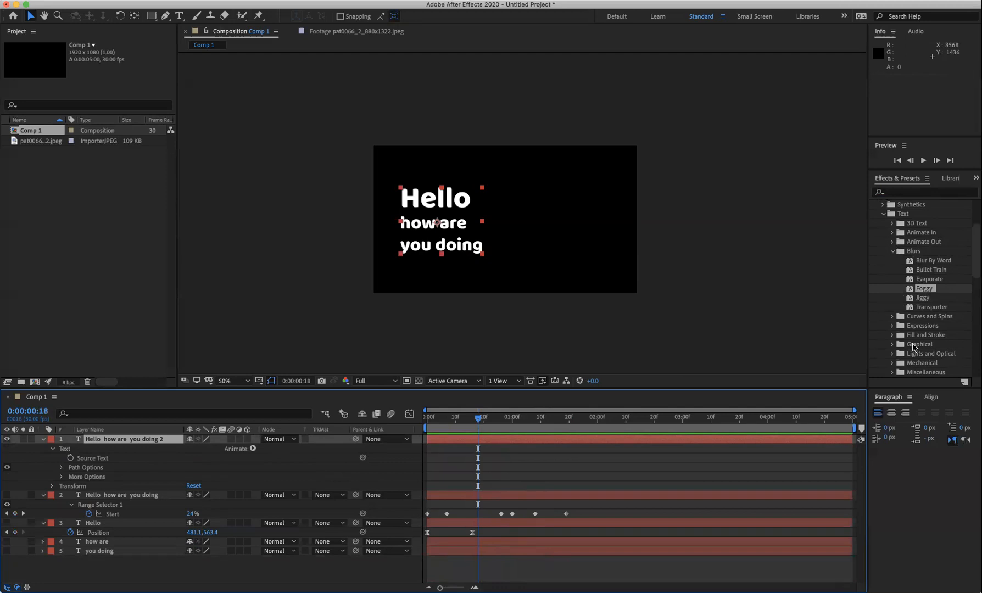
{"action": "scroll", "coordinate": [913, 347], "scroll_direction": "down", "scroll_amount": 1}
{"action": "left_click", "coordinate": [892, 336]}
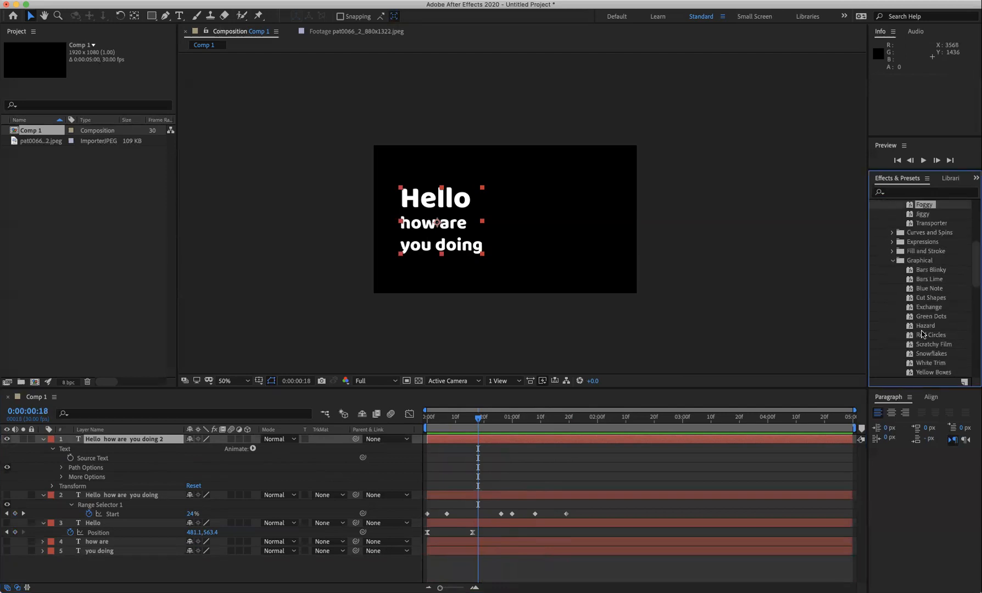
{"action": "left_click", "coordinate": [929, 291]}
{"action": "left_click_drag", "start_coordinate": [929, 291], "coordinate": [423, 248]}
Preview the Blue Note text animation from the start of the composition.
{"action": "left_click_drag", "start_coordinate": [477, 421], "coordinate": [414, 417]}
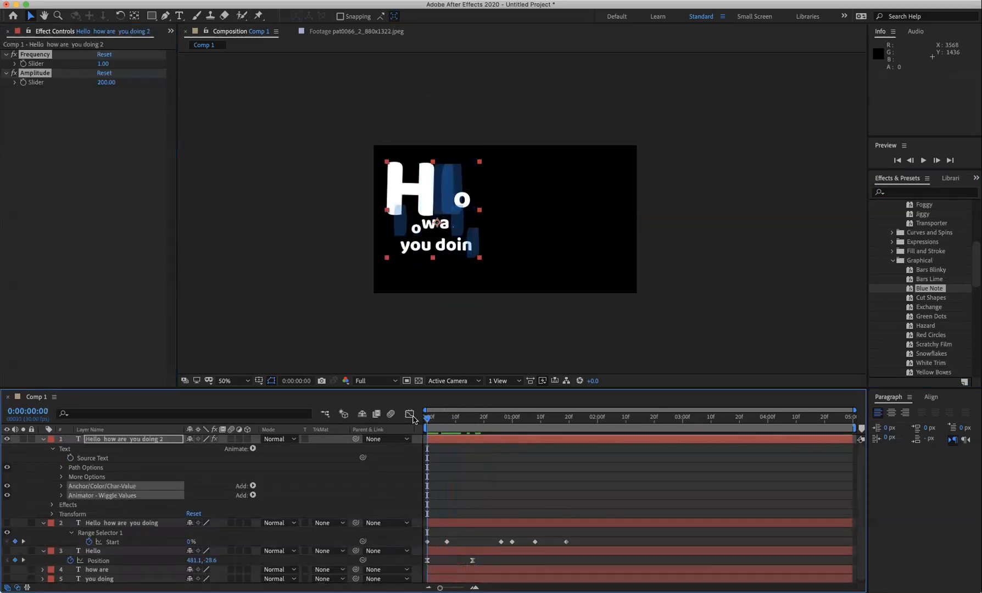
{"action": "key", "text": "space"}
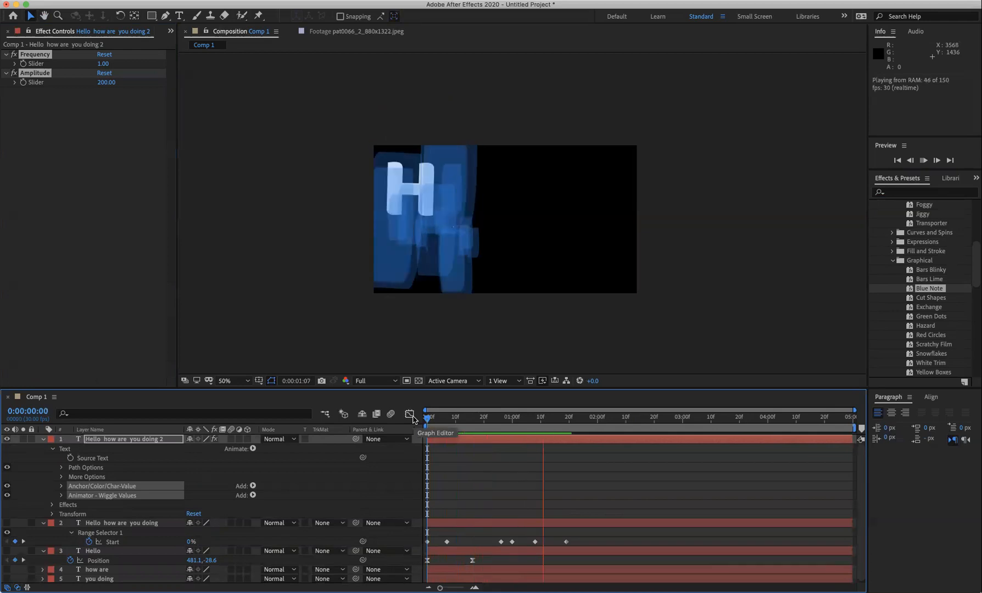
{"action": "key", "text": "space"}
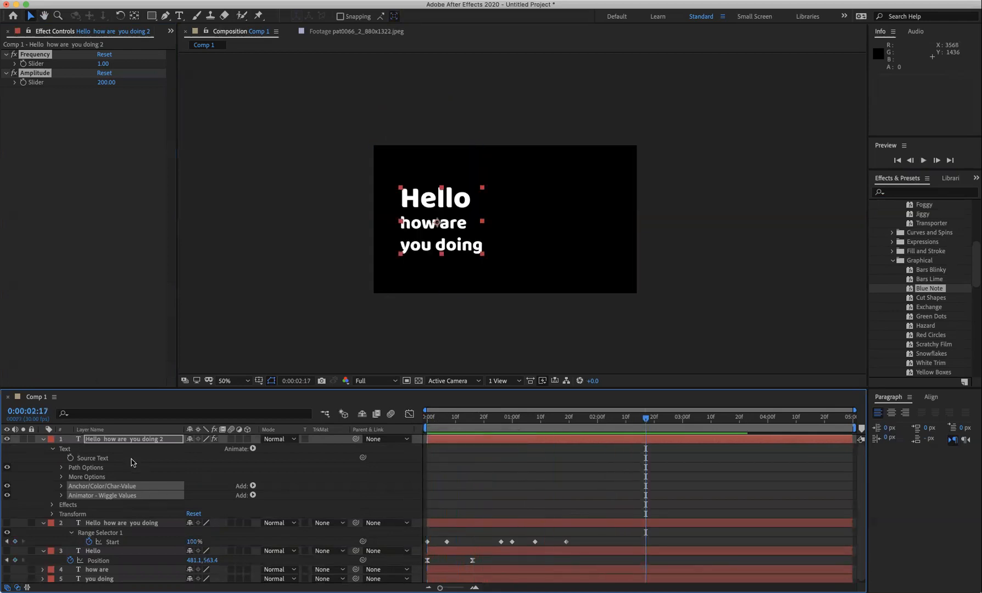
Examine the Blue Note effects of "Hello how are you doing 2", expanding Frequency down to its Compositing Options, and scrub to 0:00:02:07.
{"action": "left_click", "coordinate": [127, 440]}
{"action": "key", "text": "super+grave"}
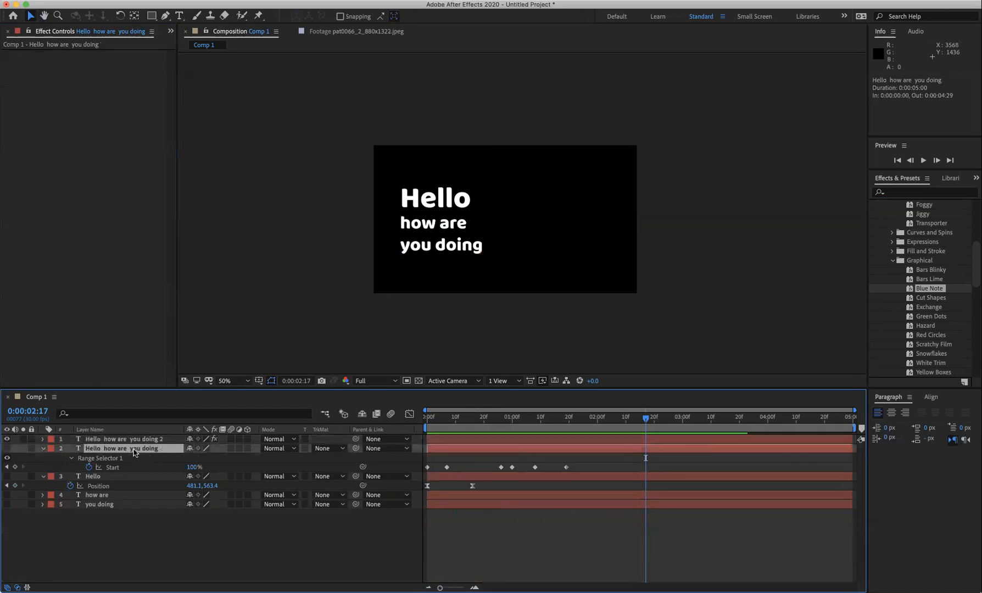
{"action": "left_click", "coordinate": [42, 439]}
{"action": "left_click", "coordinate": [53, 458]}
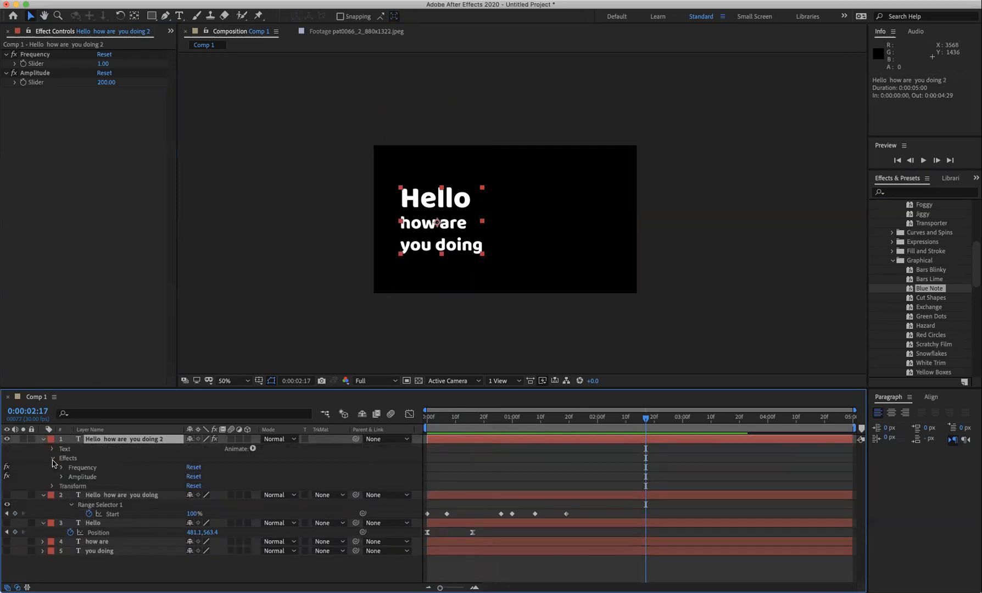
{"action": "left_click", "coordinate": [60, 467]}
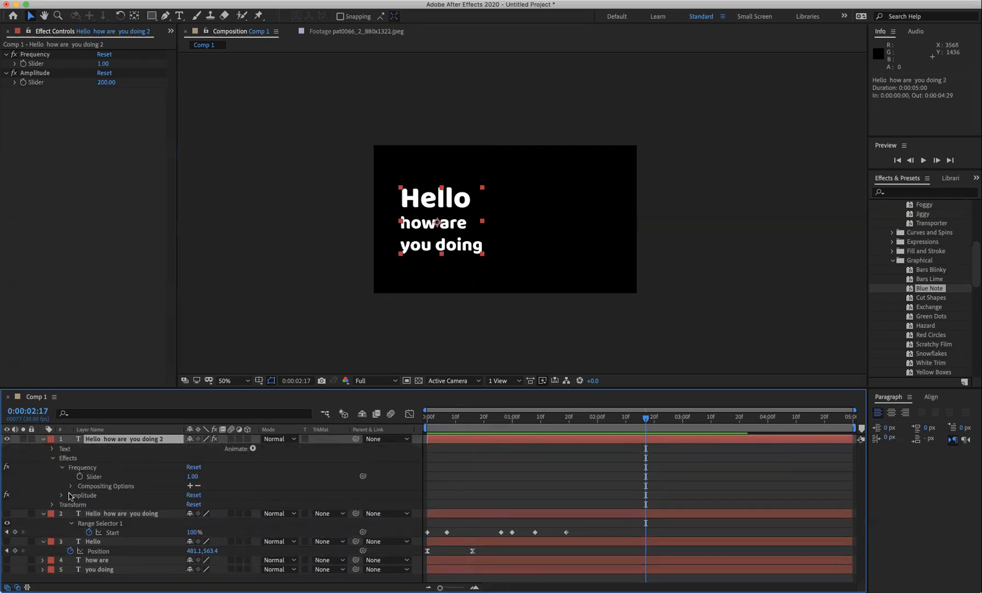
{"action": "left_click", "coordinate": [70, 487]}
{"action": "left_click_drag", "start_coordinate": [486, 429], "coordinate": [617, 454]}
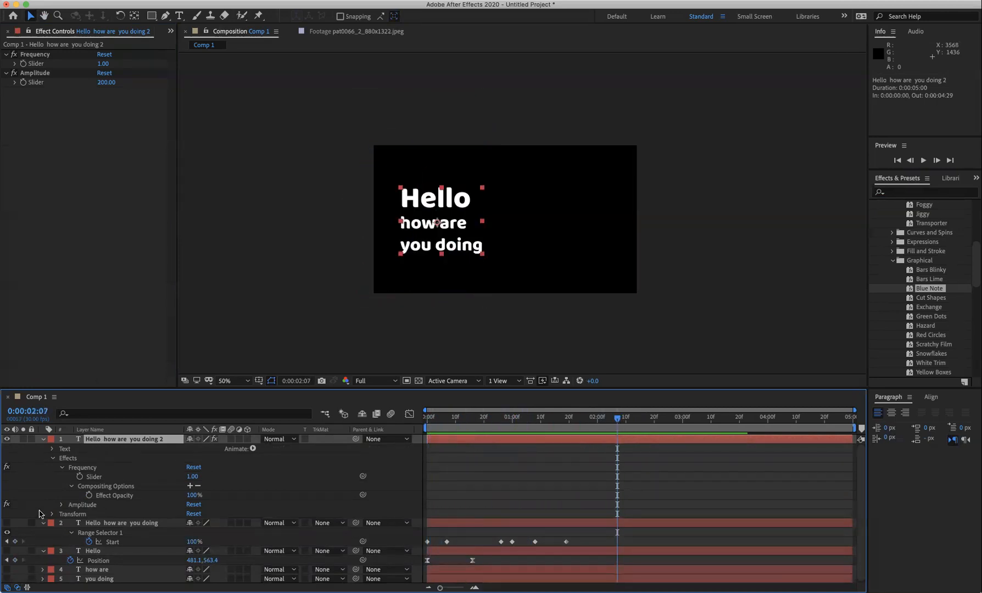
Collapse the original "Hello how are you doing" and "Hello" layers, then undo back to before the Foggy preset was applied.
{"action": "left_click", "coordinate": [43, 524]}
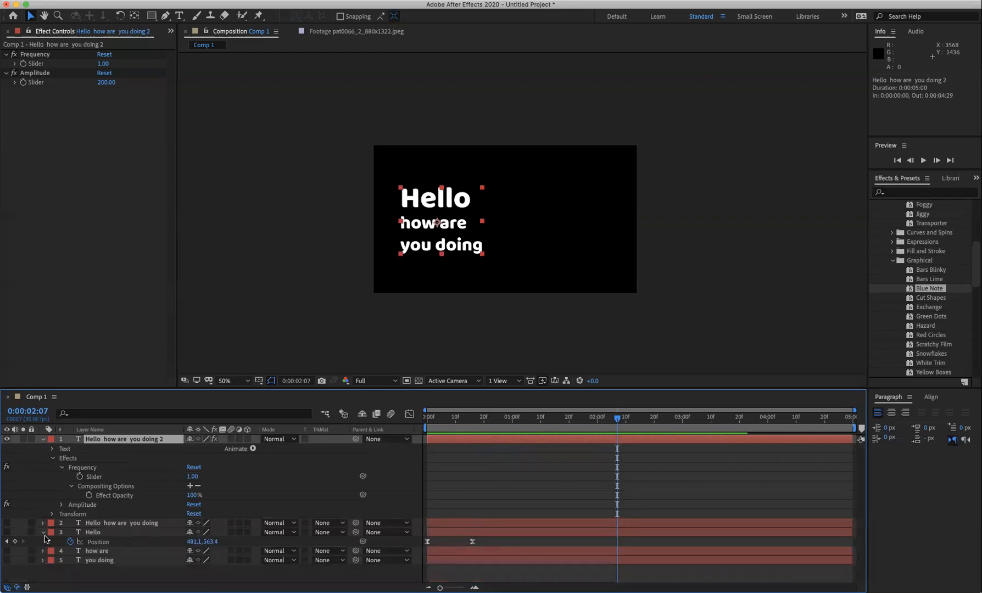
{"action": "left_click", "coordinate": [44, 532]}
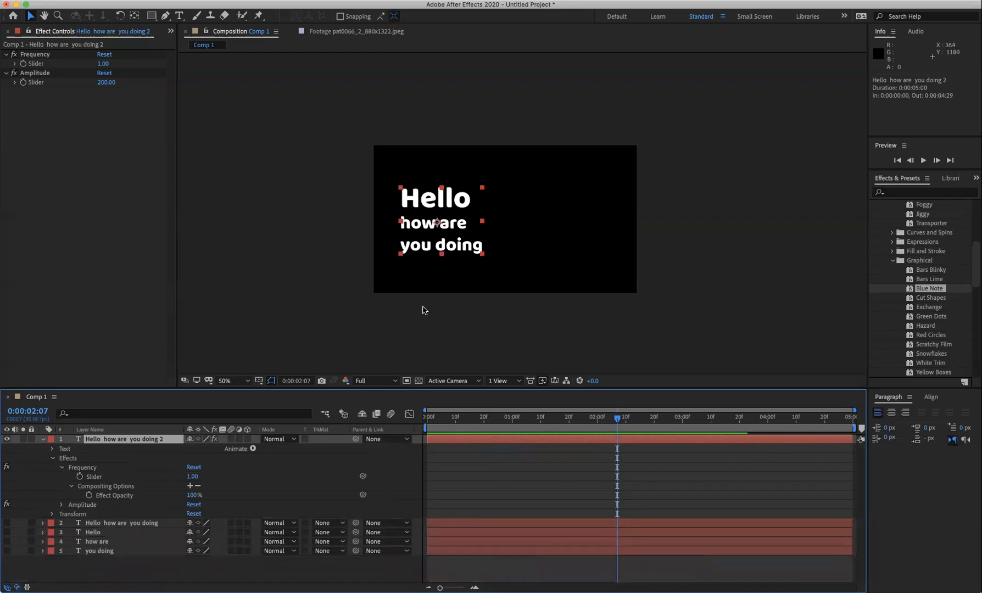
{"action": "key", "text": "ctrl+z"}
{"action": "key", "text": "ctrl+z"}
{"action": "key", "text": "ctrl+z"}
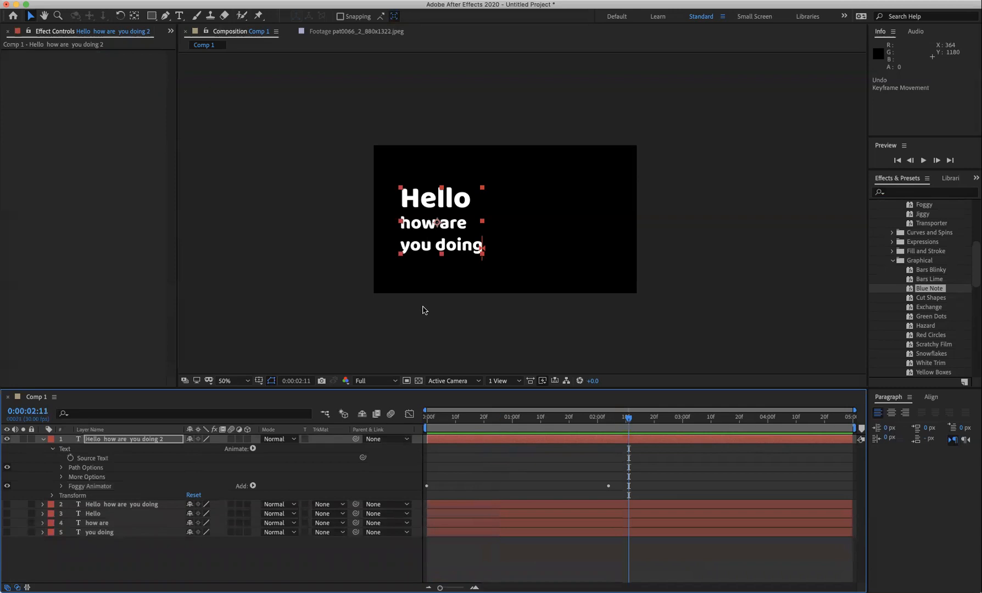
{"action": "key", "text": "ctrl+z"}
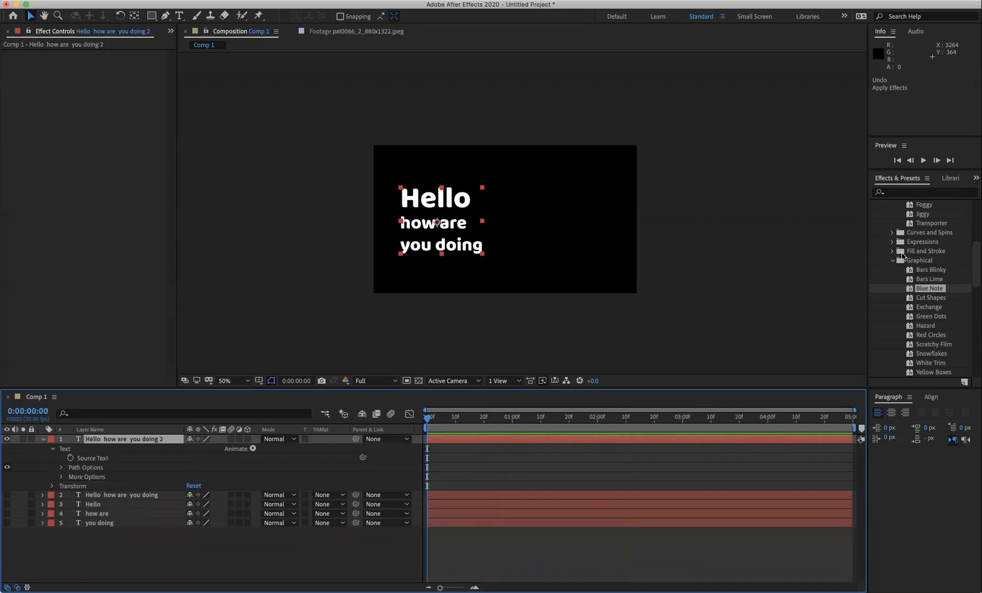
Apply the Bullet Train blur preset to "Hello how are you doing 2" at 0:00:00:00, reveal its Offset keyframes and scrub its start.
{"action": "scroll", "coordinate": [900, 251], "scroll_direction": "up", "scroll_amount": 5}
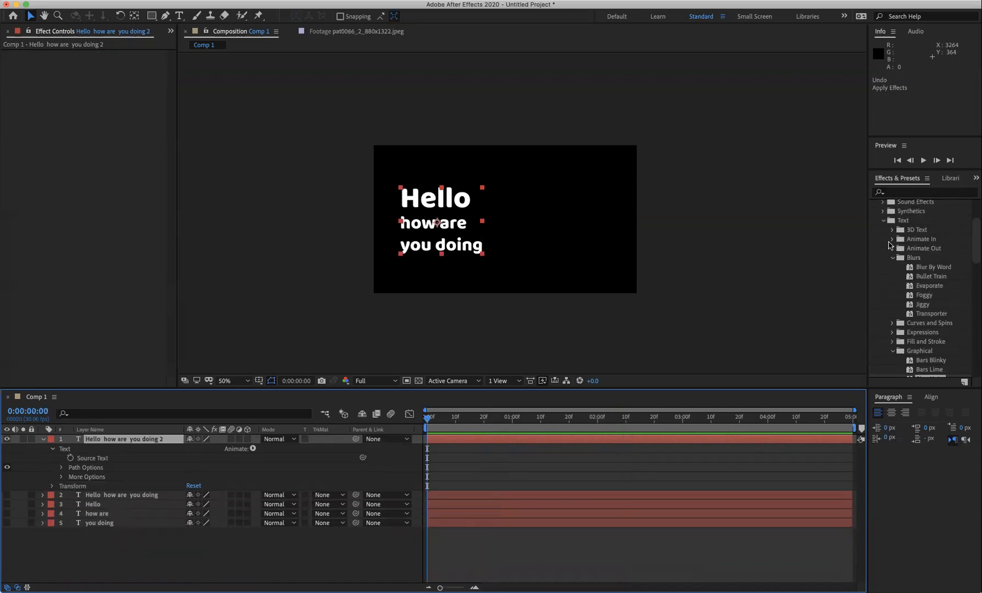
{"action": "left_click", "coordinate": [930, 279]}
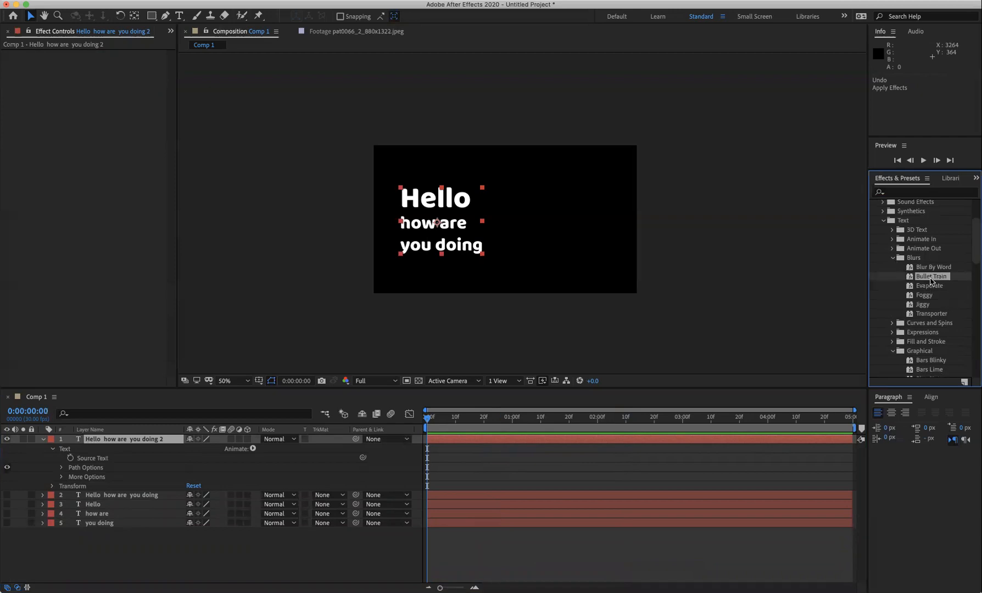
{"action": "double_click", "coordinate": [930, 278]}
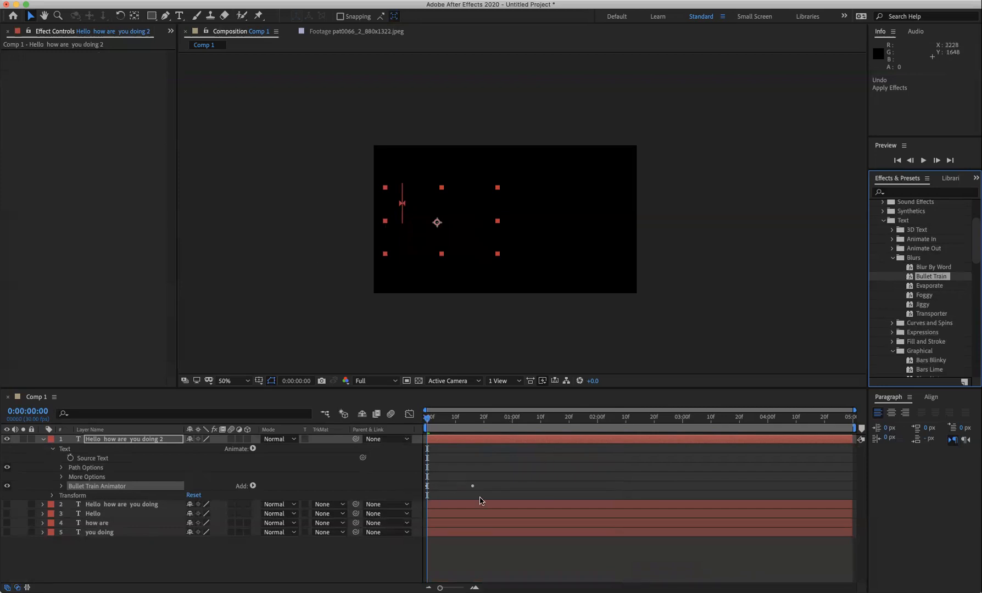
{"action": "left_click", "coordinate": [115, 441]}
{"action": "key", "text": "u"}
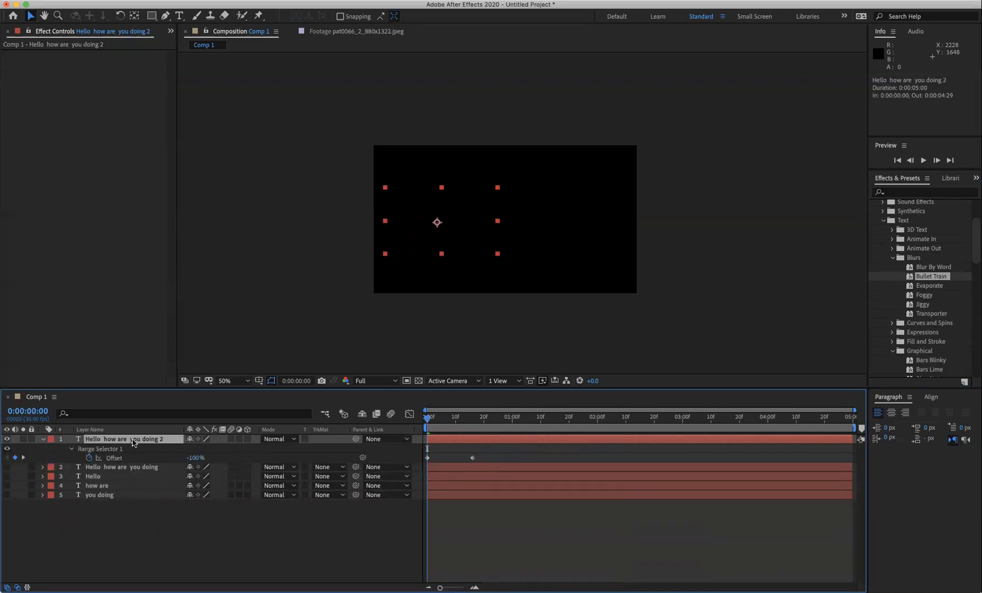
{"action": "mouse_move", "coordinate": [429, 416]}
{"action": "left_mouse_down"}
{"action": "mouse_move", "coordinate": [474, 416]}
{"action": "mouse_move", "coordinate": [427, 416]}
{"action": "left_mouse_up"}
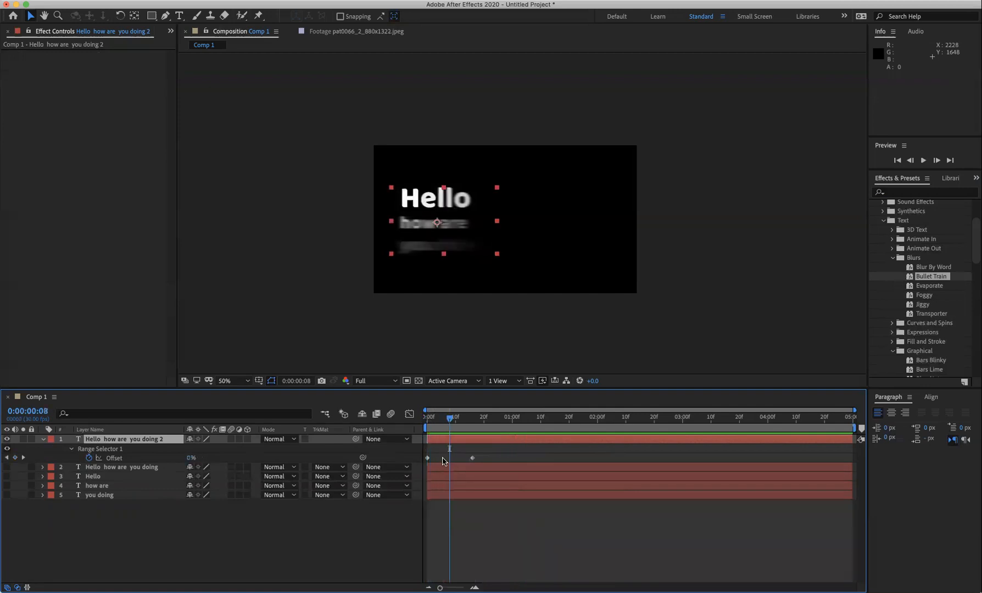
Move the second Bullet Train Offset keyframe to 0:00:01:11 and preview the animation from the start.
{"action": "left_click_drag", "start_coordinate": [470, 457], "coordinate": [542, 462]}
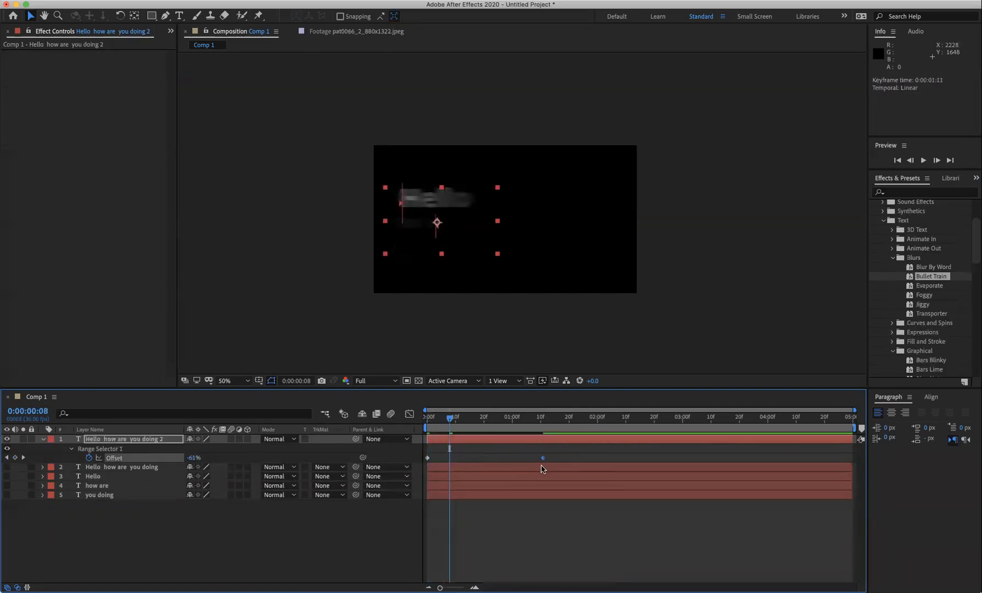
{"action": "left_click", "coordinate": [439, 411]}
{"action": "key", "text": "space"}
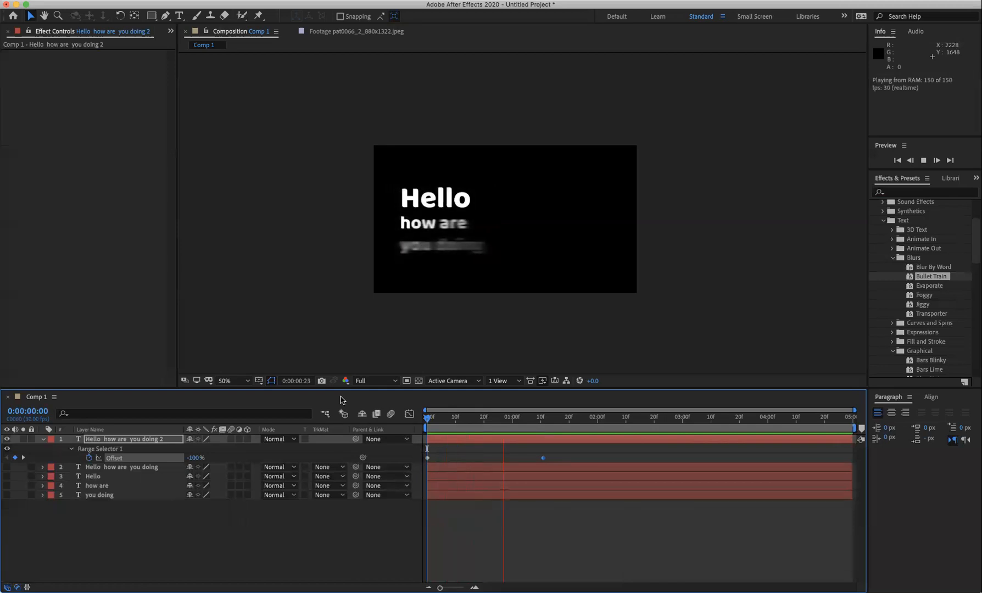
Retime the Bullet Train Offset keyframes to about 0:00:00:19 and 0:00:01:01, preview from the start and scrub to 0:00:01:10.
{"action": "left_click_drag", "start_coordinate": [540, 459], "coordinate": [481, 459]}
{"action": "left_click_drag", "start_coordinate": [455, 420], "coordinate": [415, 428]}
{"action": "key", "text": "space"}
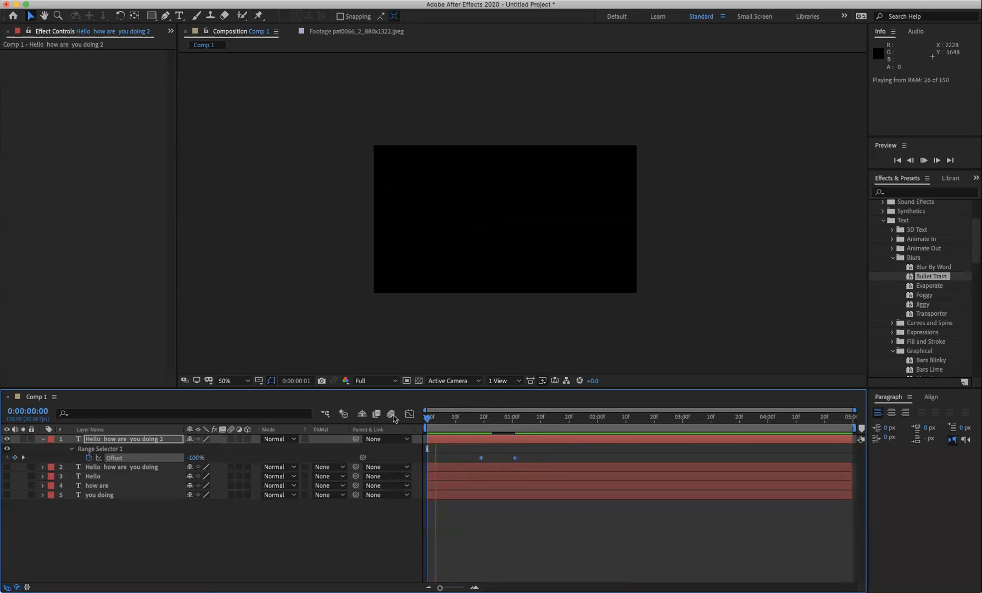
{"action": "mouse_move", "coordinate": [498, 421]}
{"action": "left_mouse_down"}
{"action": "mouse_move", "coordinate": [486, 421]}
{"action": "mouse_move", "coordinate": [498, 420]}
{"action": "left_mouse_up"}
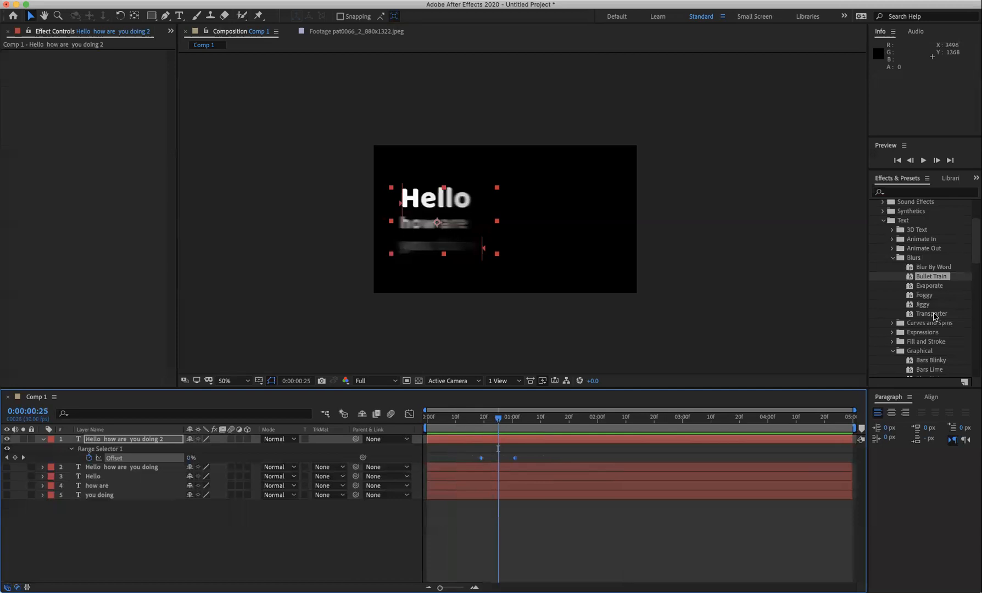
{"action": "left_click_drag", "start_coordinate": [499, 421], "coordinate": [540, 432]}
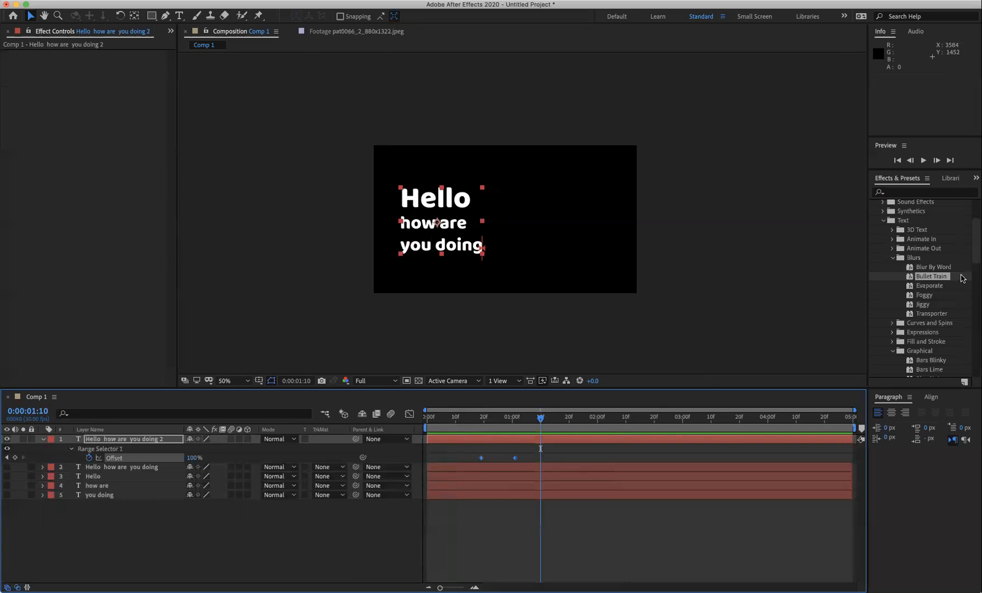
Search the effects and presets for "typ" and select the Typewriter text preset.
{"action": "scroll", "coordinate": [929, 359], "scroll_direction": "down", "scroll_amount": 2}
{"action": "scroll", "coordinate": [930, 359], "scroll_direction": "down", "scroll_amount": 3}
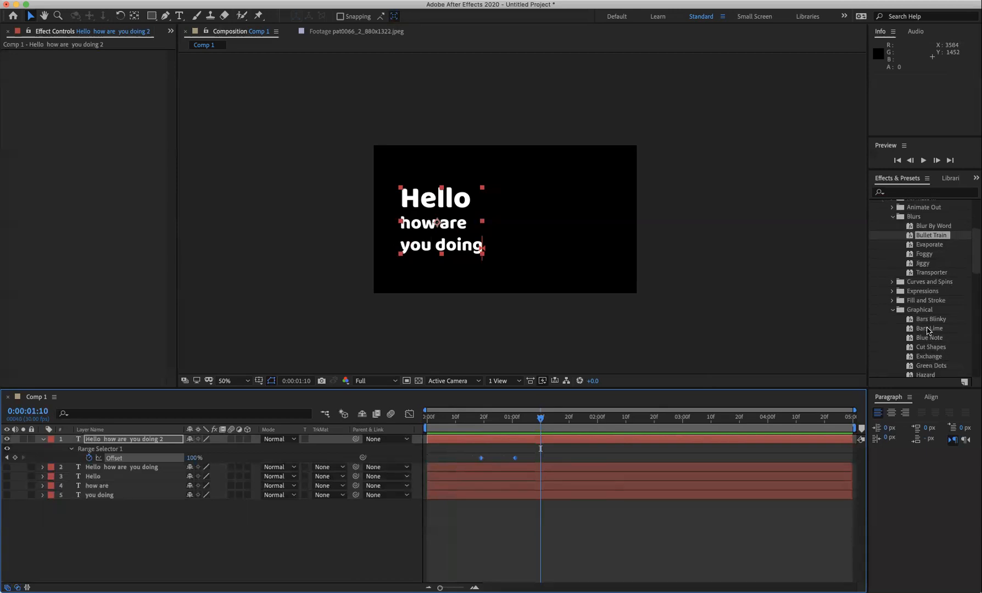
{"action": "scroll", "coordinate": [911, 328], "scroll_direction": "up", "scroll_amount": 13}
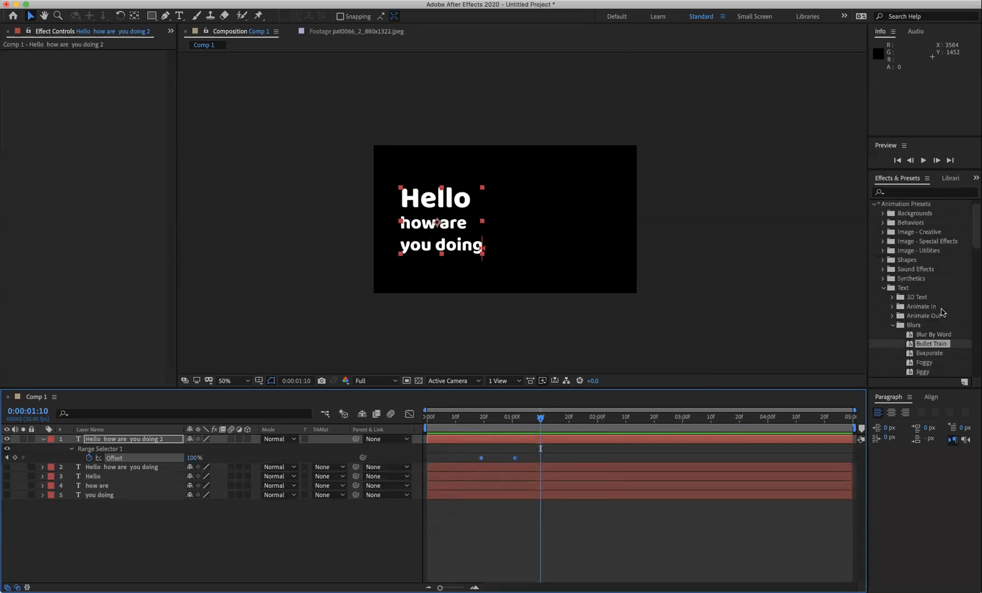
{"action": "left_click", "coordinate": [910, 192]}
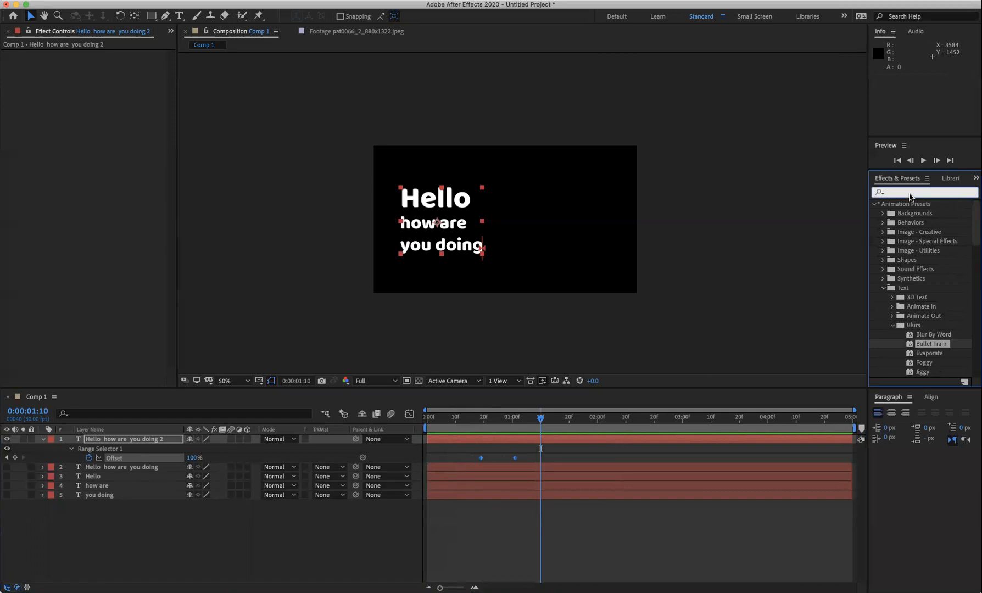
{"action": "type", "text": "typ"}
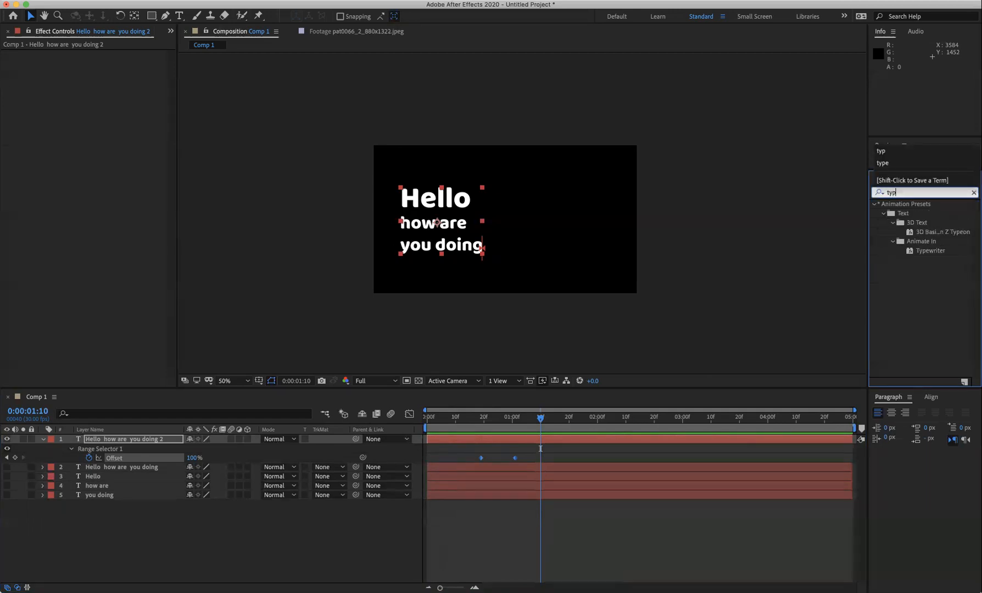
{"action": "left_click", "coordinate": [922, 252]}
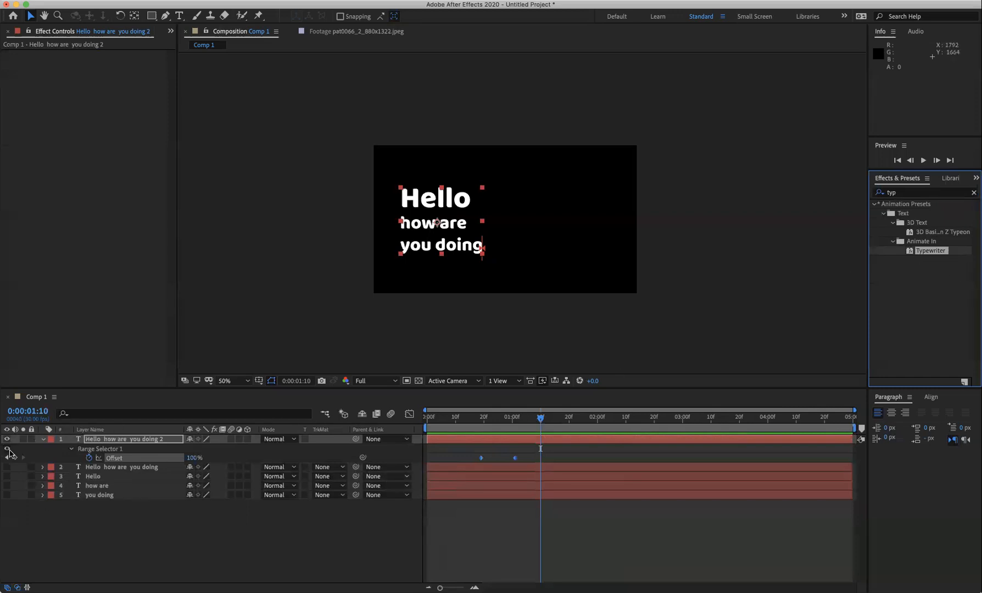
Try deleting the Bullet Train Range Selector 1, return to 0:00:00:00 and undo back to before the Bullet Train preset was applied.
{"action": "left_click", "coordinate": [88, 450]}
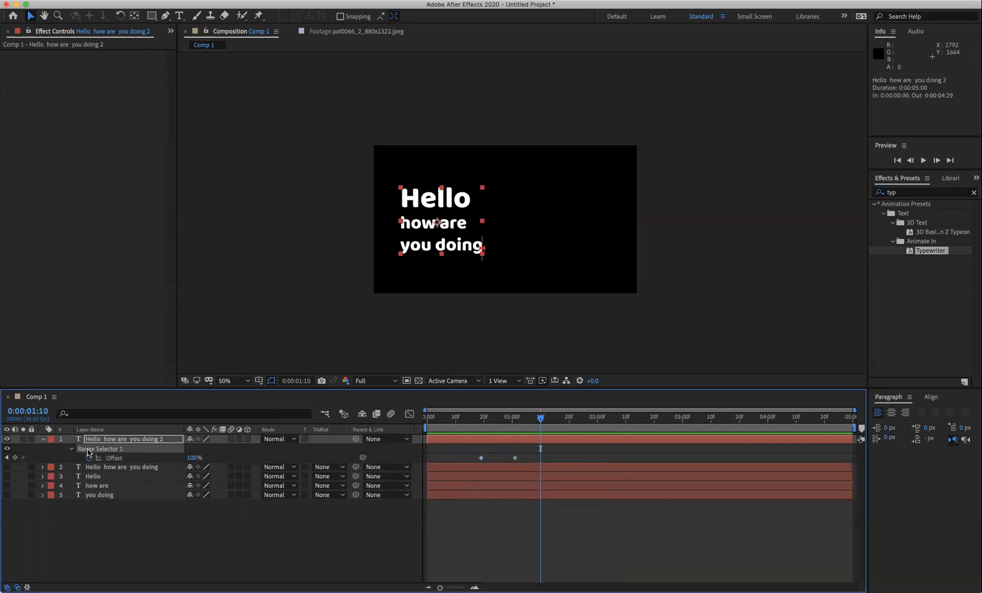
{"action": "key", "text": "Delete"}
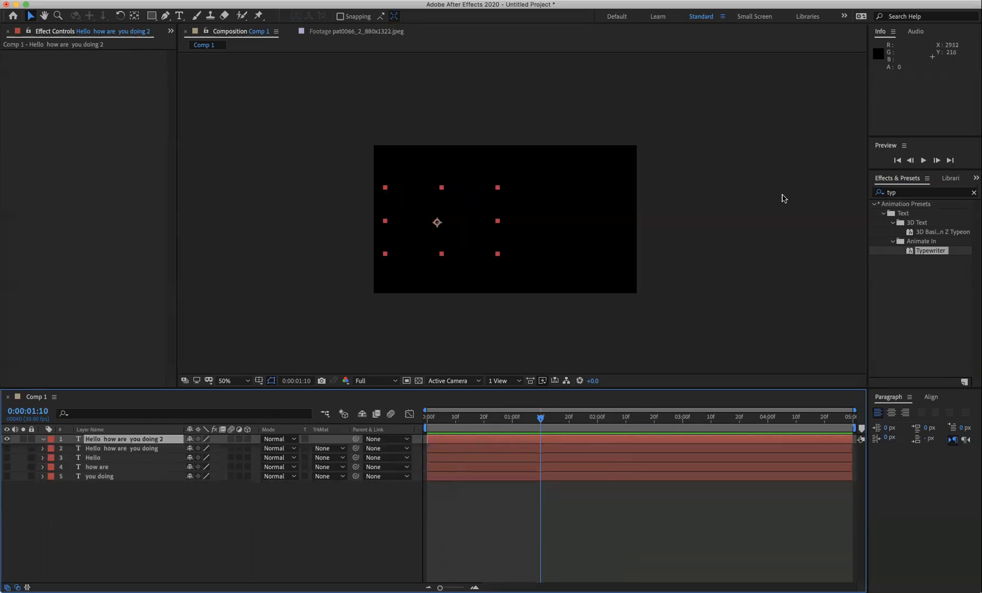
{"action": "left_click", "coordinate": [516, 418]}
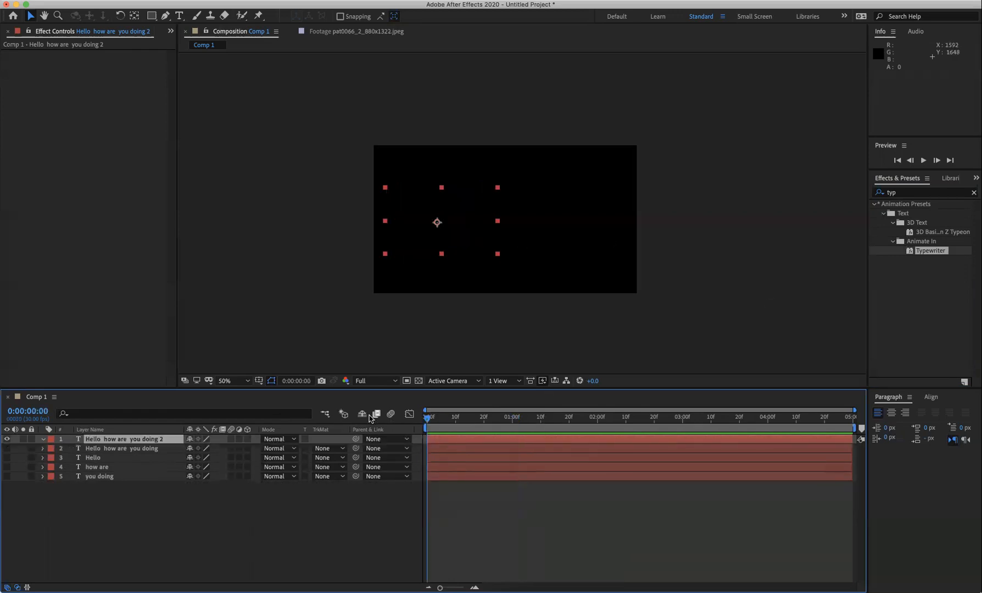
{"action": "key", "text": "super+z"}
{"action": "key", "text": "super+z"}
{"action": "key", "text": "super+z"}
{"action": "key", "text": "super+z"}
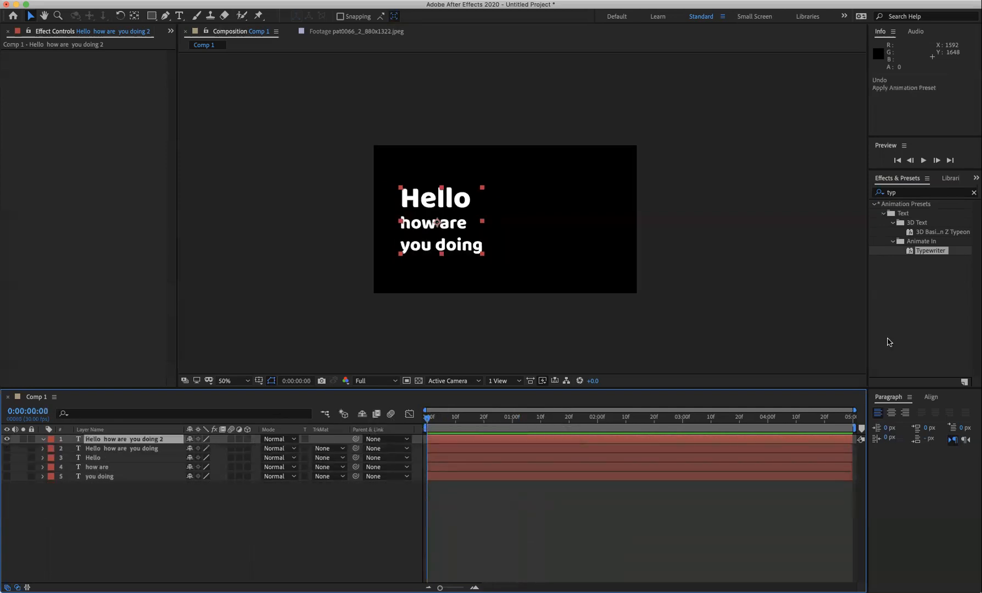
Apply the Typewriter preset to "Hello how are you doing 2" at 0:00:00:00 and preview the animation.
{"action": "left_click_drag", "start_coordinate": [933, 251], "coordinate": [418, 237]}
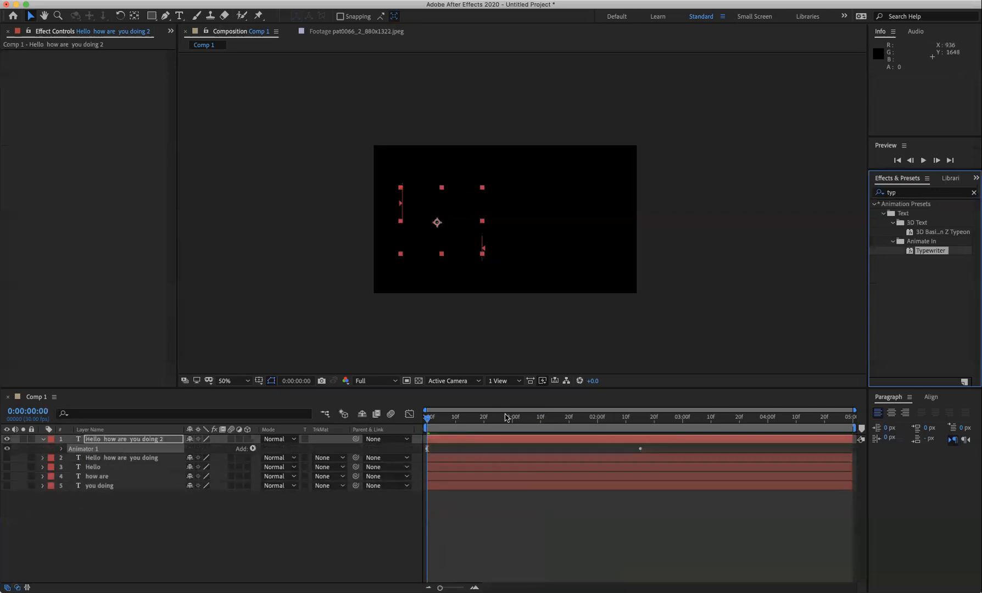
{"action": "key", "text": "space"}
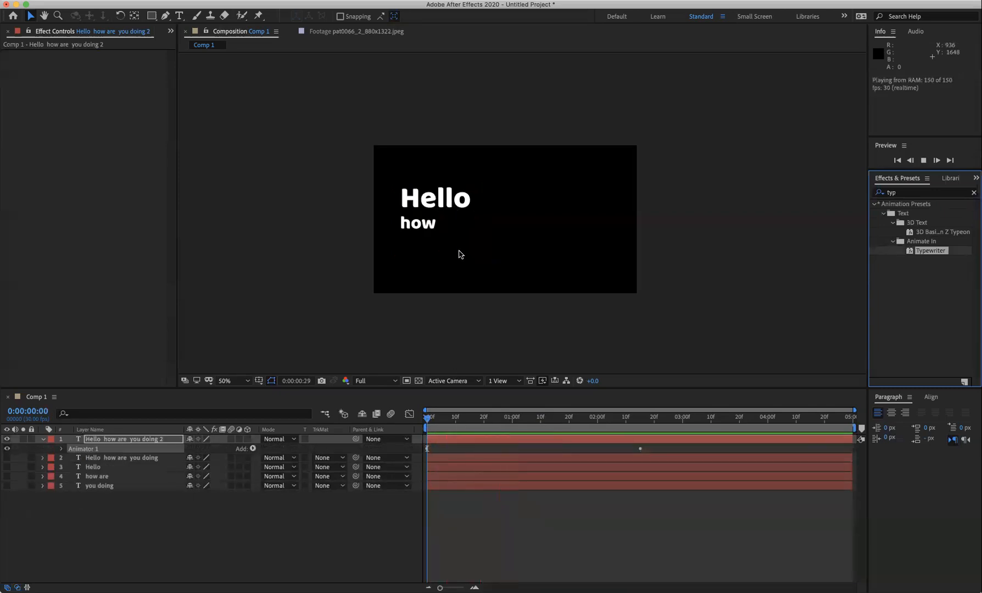
{"action": "key", "text": "space"}
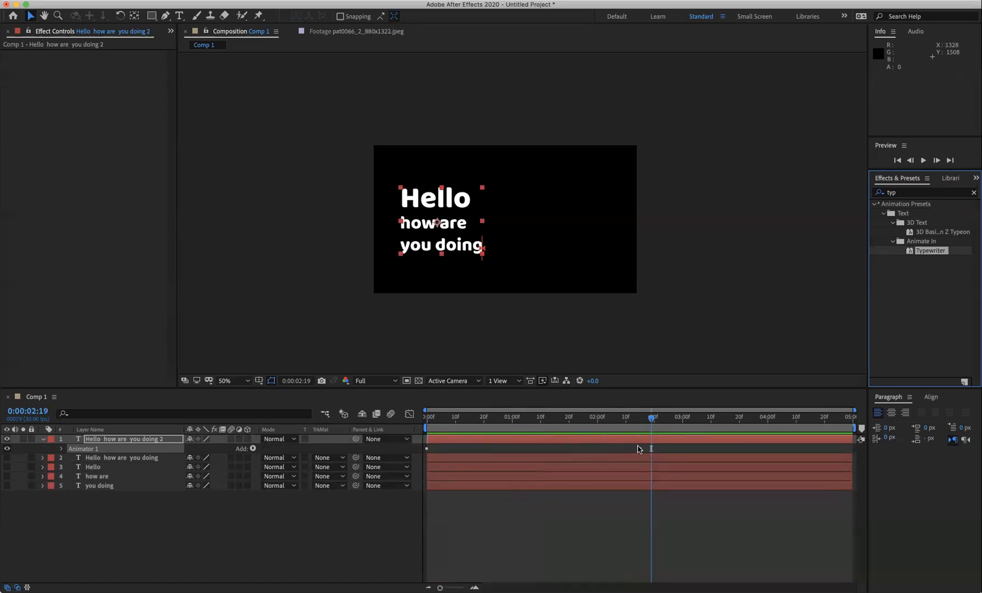
Reveal the Typewriter's Start keyframes on "Hello how are you doing 2" and retime them to about 0:00:00:13 and 0:00:01:08.
{"action": "left_click", "coordinate": [426, 439]}
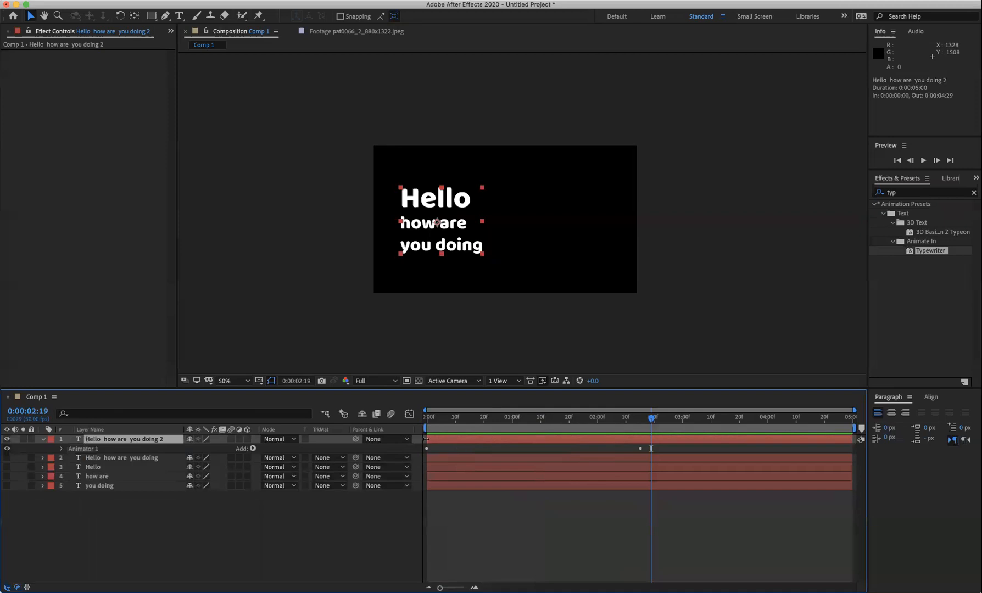
{"action": "key", "text": "u"}
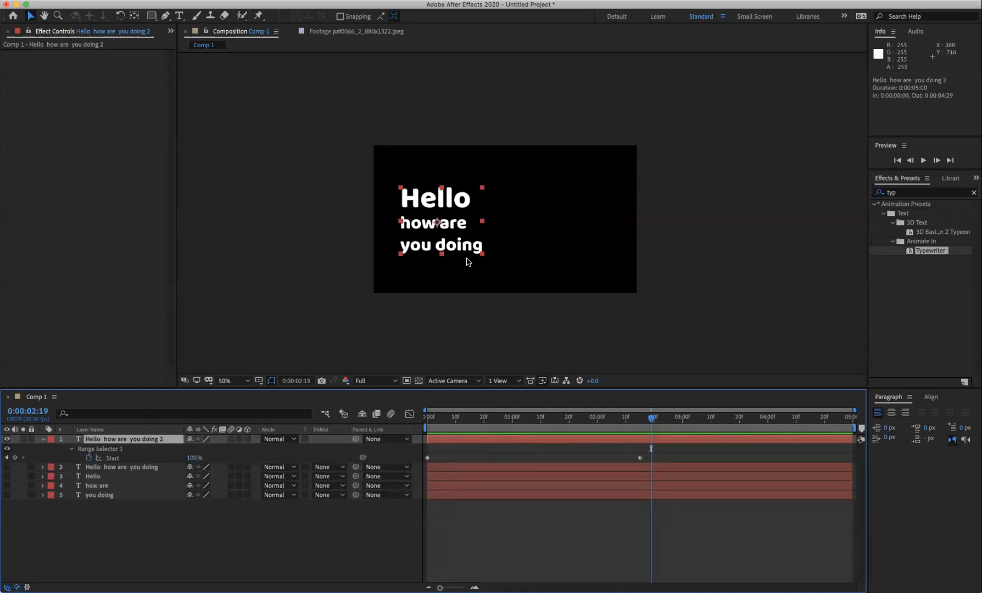
{"action": "left_click", "coordinate": [640, 458]}
{"action": "key", "text": "Delete"}
{"action": "left_click_drag", "start_coordinate": [639, 459], "coordinate": [498, 458]}
{"action": "left_click", "coordinate": [424, 459]}
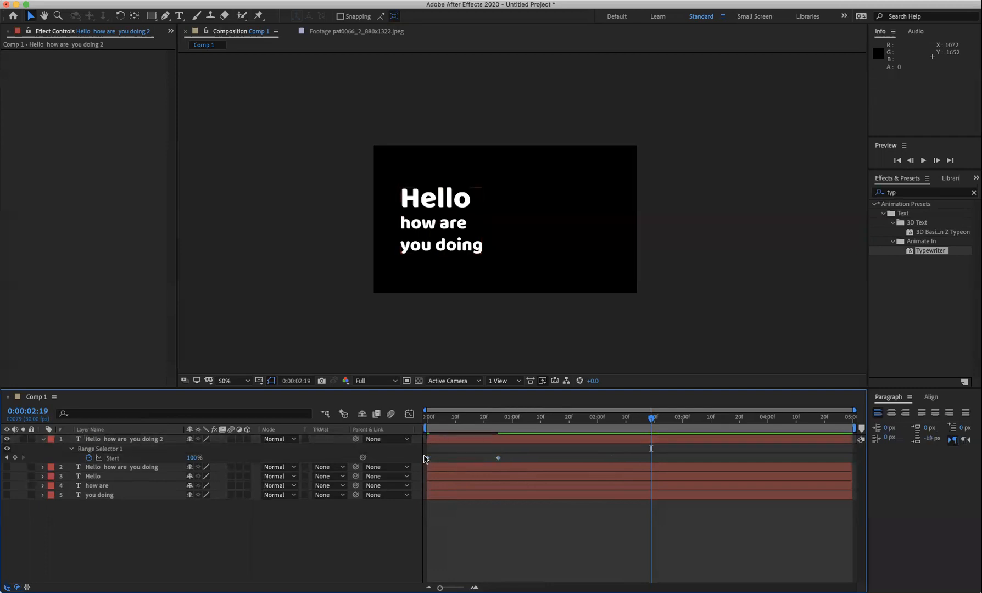
{"action": "left_click_drag", "start_coordinate": [424, 454], "coordinate": [534, 459]}
Add a Start keyframe at 0:00:00:20, copy it to 0:00:00:27 to hold the typing after "Hello", and preview the result.
{"action": "mouse_move", "coordinate": [485, 425]}
{"action": "left_mouse_down"}
{"action": "mouse_move", "coordinate": [449, 426]}
{"action": "mouse_move", "coordinate": [484, 423]}
{"action": "left_mouse_up"}
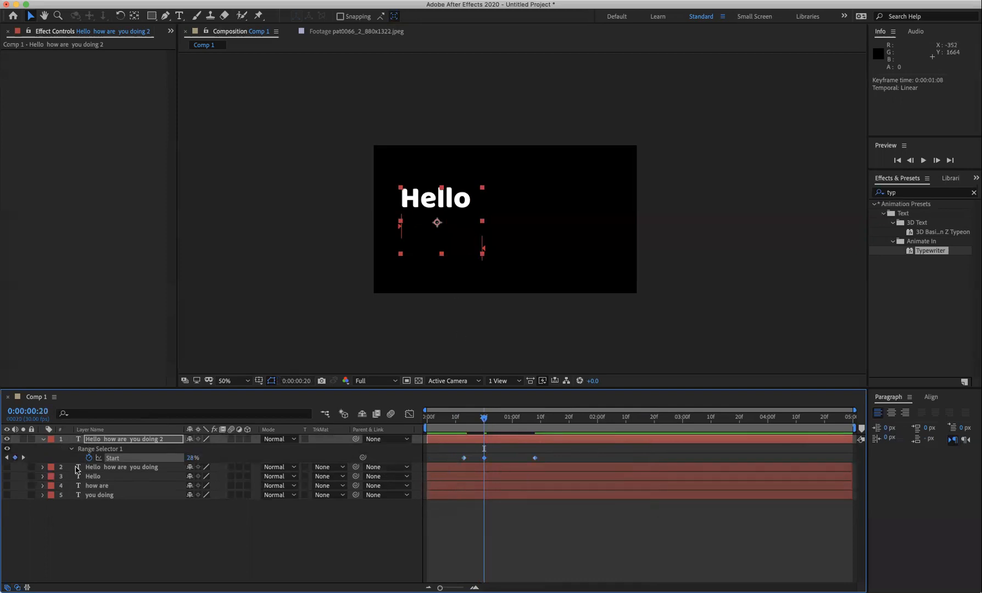
{"action": "left_click", "coordinate": [15, 458]}
{"action": "left_click", "coordinate": [484, 458]}
{"action": "key", "text": "ctrl+c"}
{"action": "left_click", "coordinate": [504, 424]}
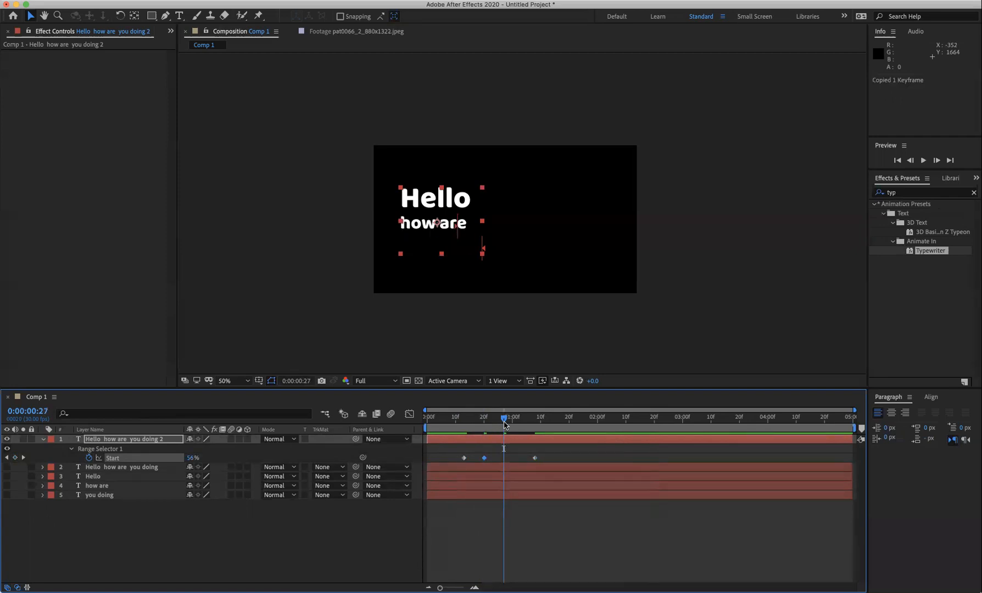
{"action": "key", "text": "ctrl+v"}
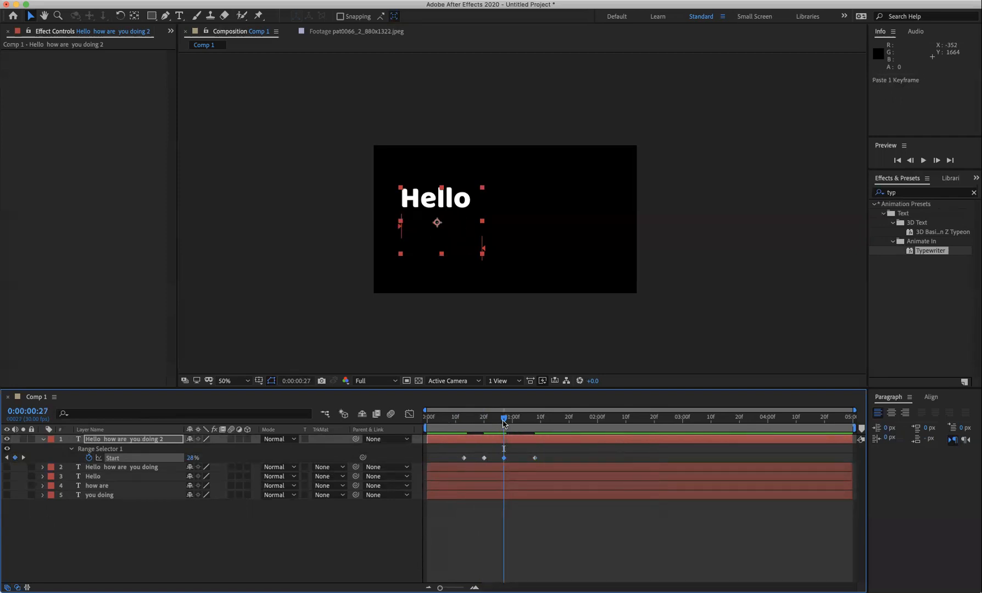
{"action": "key", "text": "space"}
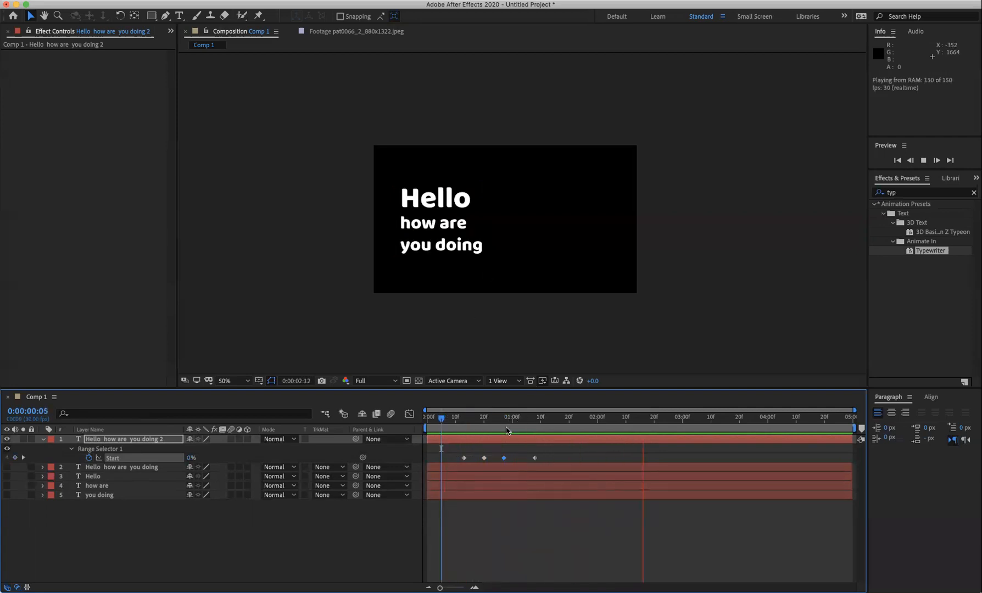
Scrub to 0:00:01:05, move the last Start keyframe to 0:00:01:16 and clear the effects and presets search.
{"action": "left_click_drag", "start_coordinate": [509, 423], "coordinate": [526, 422]}
{"action": "left_click_drag", "start_coordinate": [534, 458], "coordinate": [557, 458]}
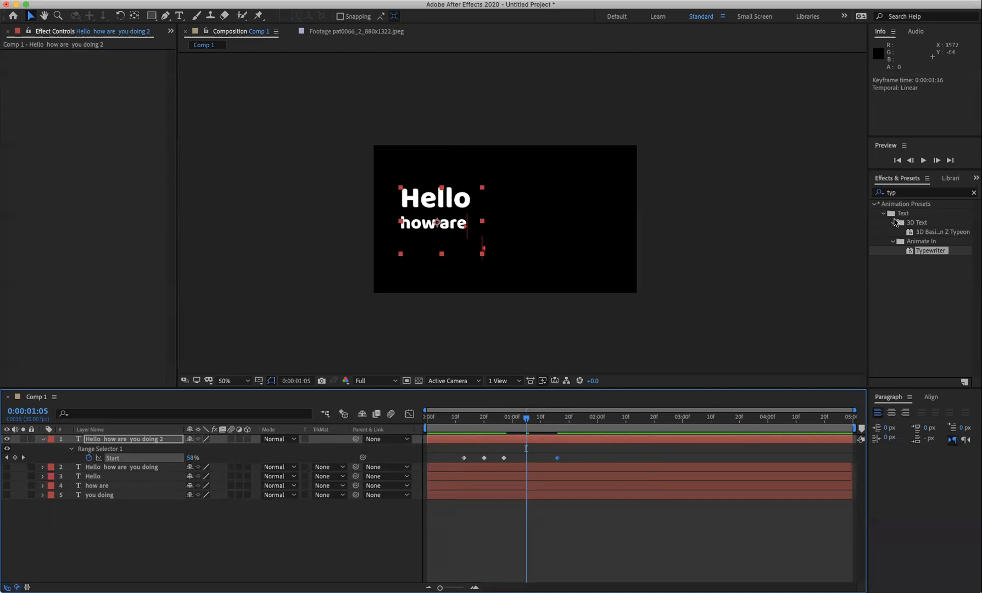
{"action": "left_click", "coordinate": [974, 193]}
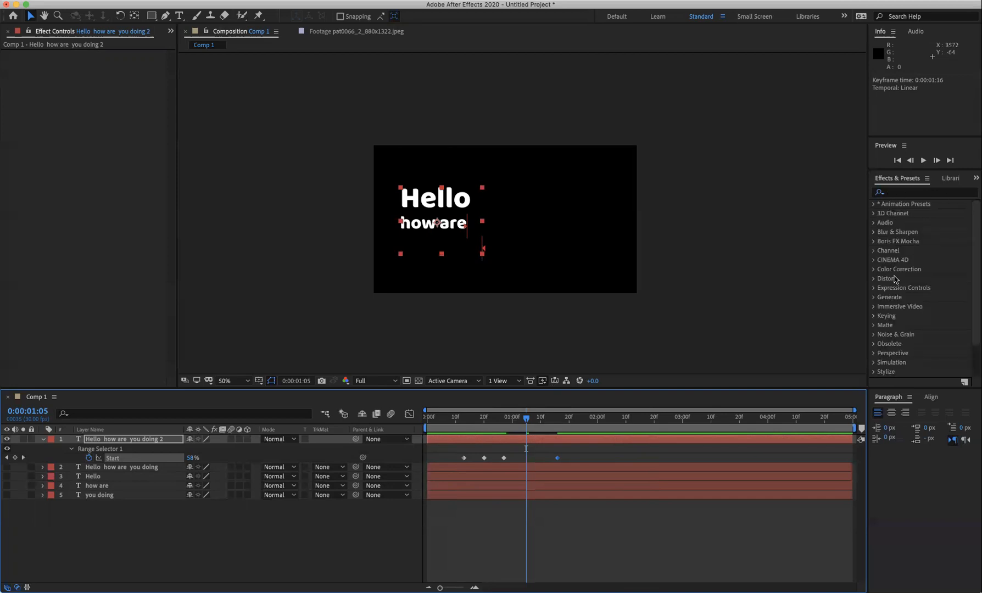